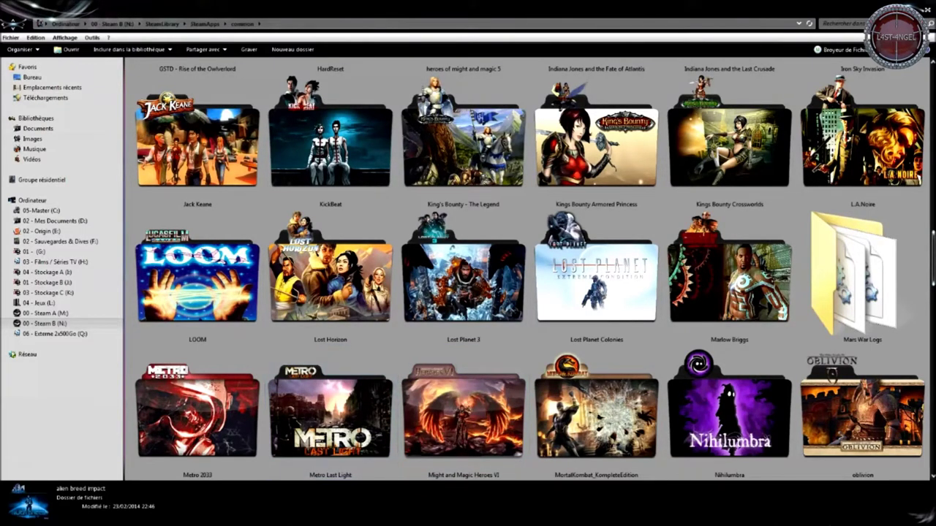
- Open Chrome and search Google for "toycon"
mouse_move(314, 523)
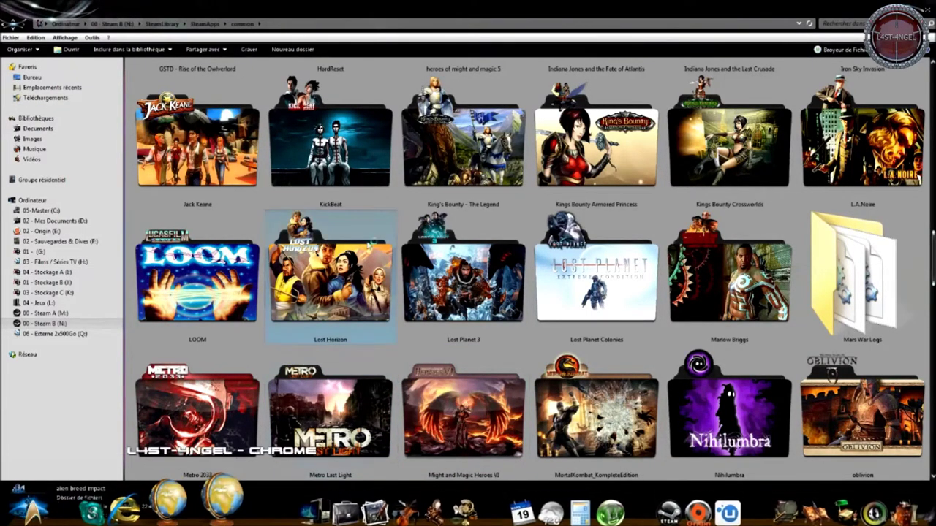
double_click(368, 241)
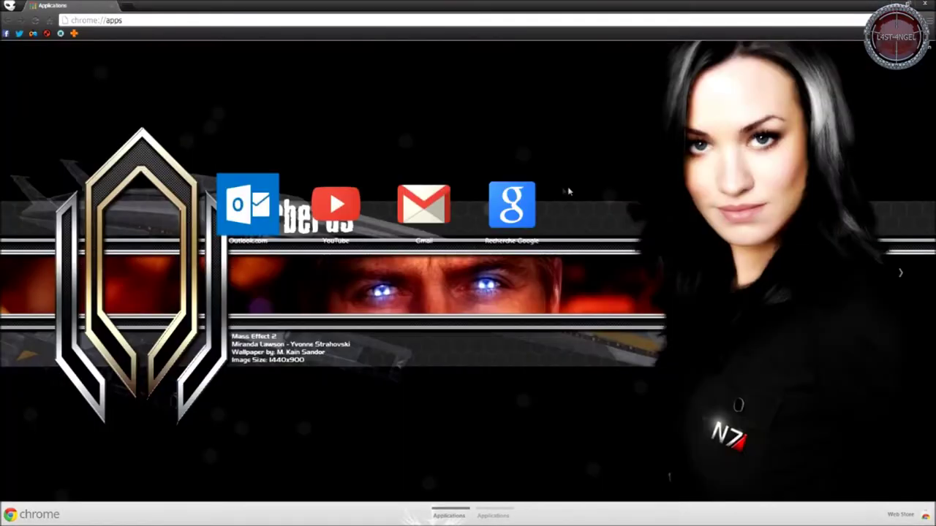
left_click(522, 210)
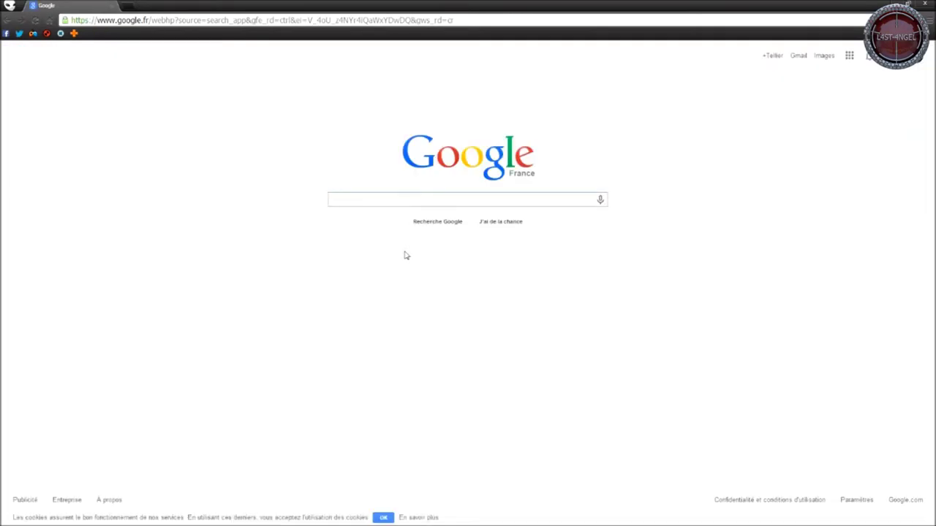
type("toycon")
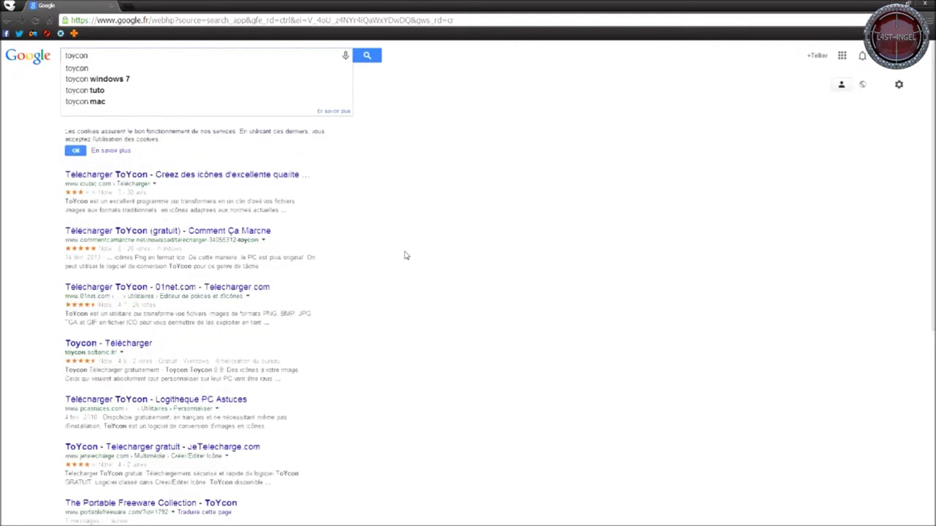
key("Return")
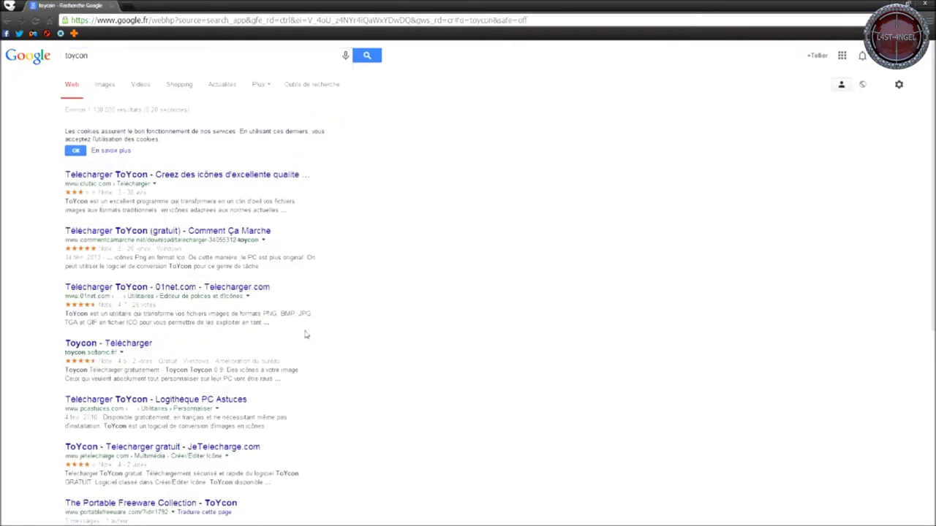
- Download ToYcon 0.9 from its Clubic page and show the downloaded zip in its folder
left_click(236, 179)
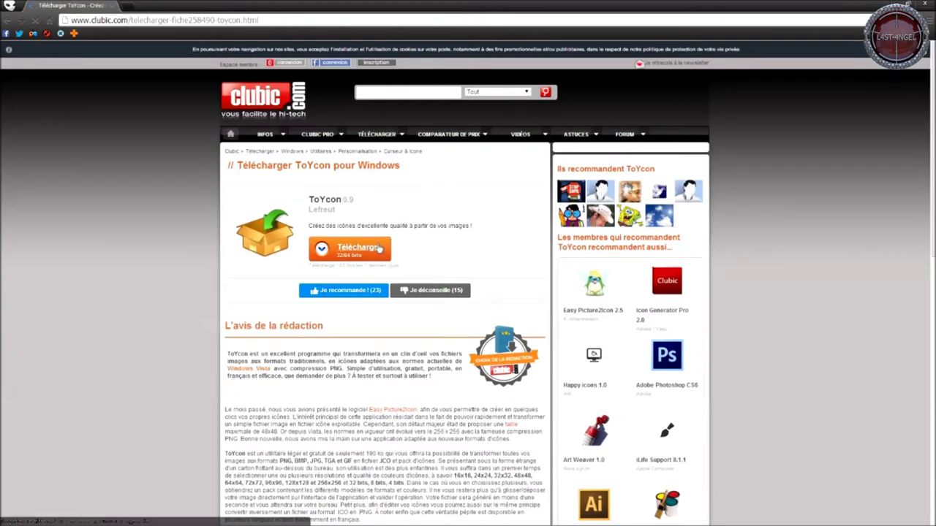
left_click(362, 247)
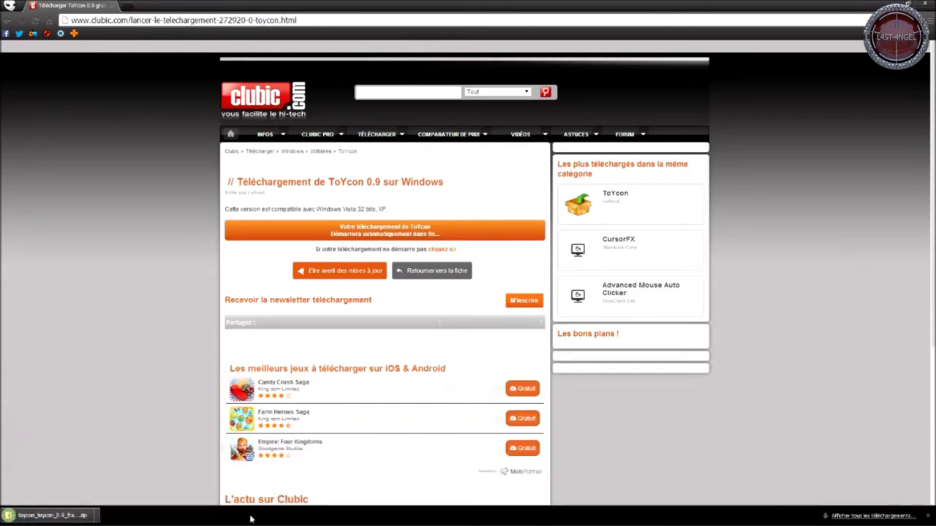
left_click(872, 517)
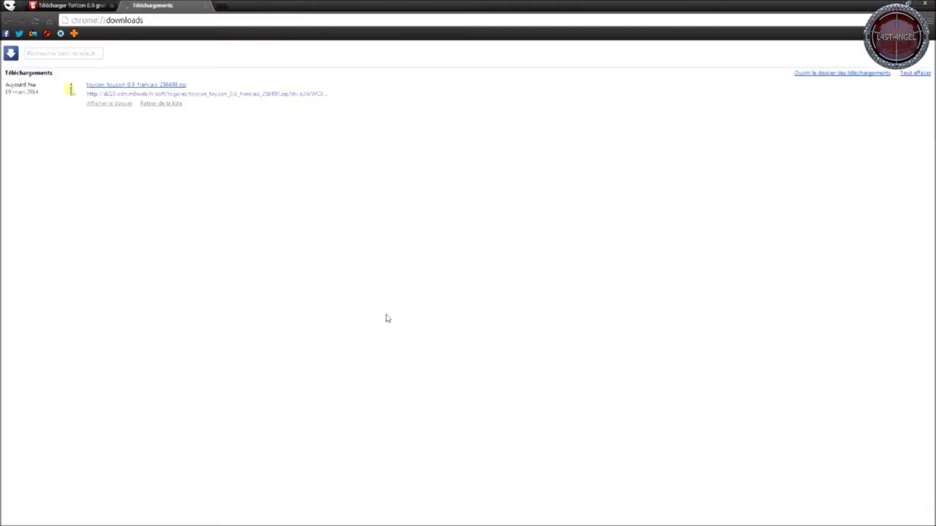
left_click(104, 105)
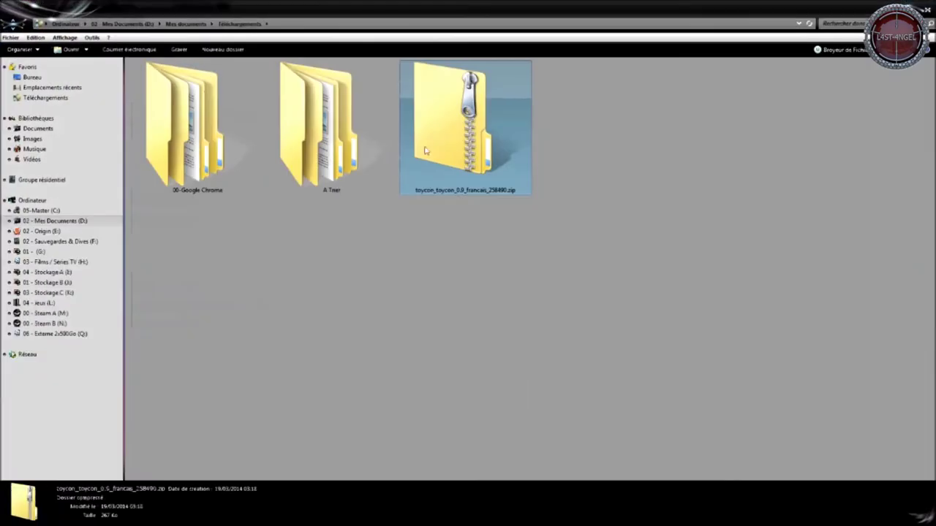
- Extract toycon_toycon_0.9_francais_258490.zip with 7-Zip into a folder of the same name
right_click(441, 124)
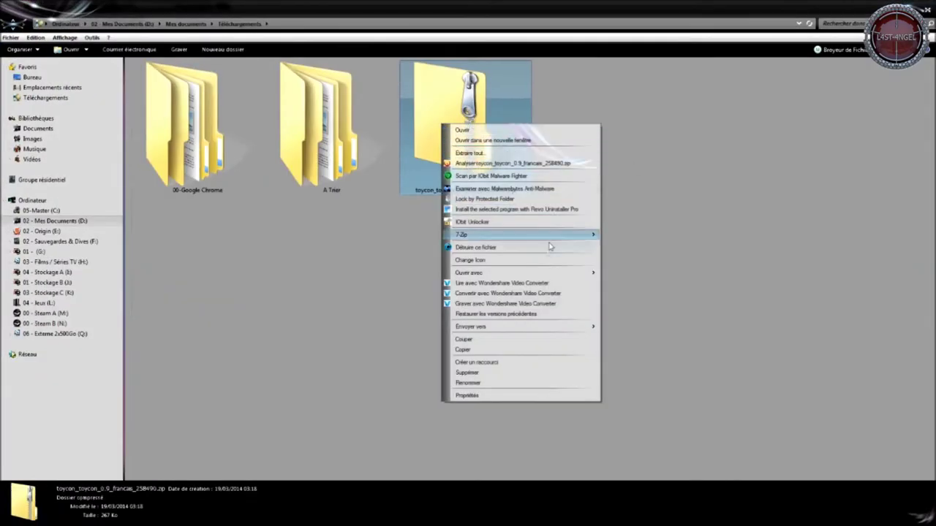
mouse_move(543, 243)
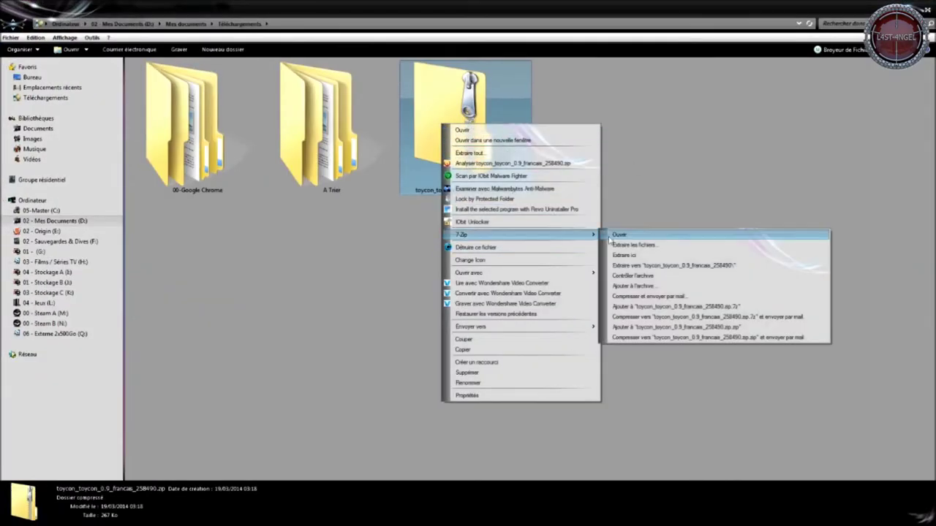
left_click(709, 267)
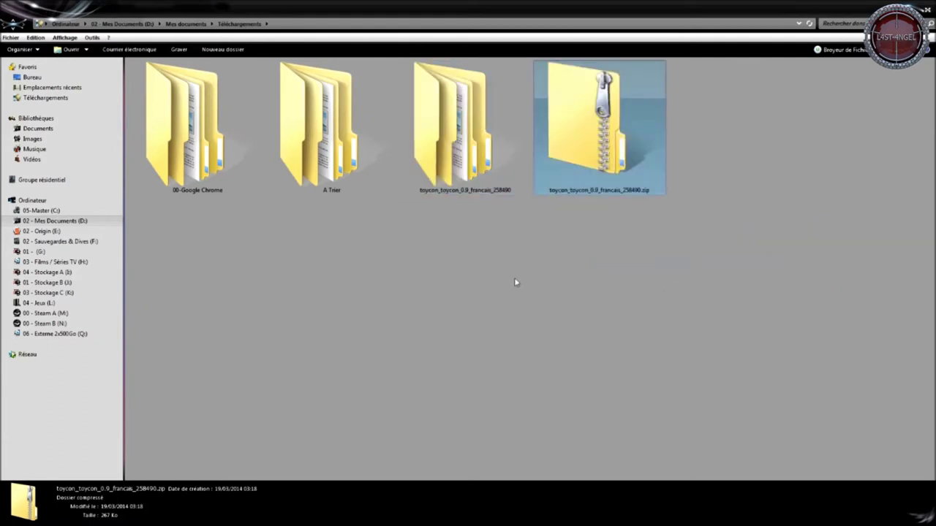
- Cut the ToYcon folder inside the extracted toycon_toycon_0.9_francais_258490 folder
left_click(465, 143)
double_click(465, 143)
left_click(148, 79)
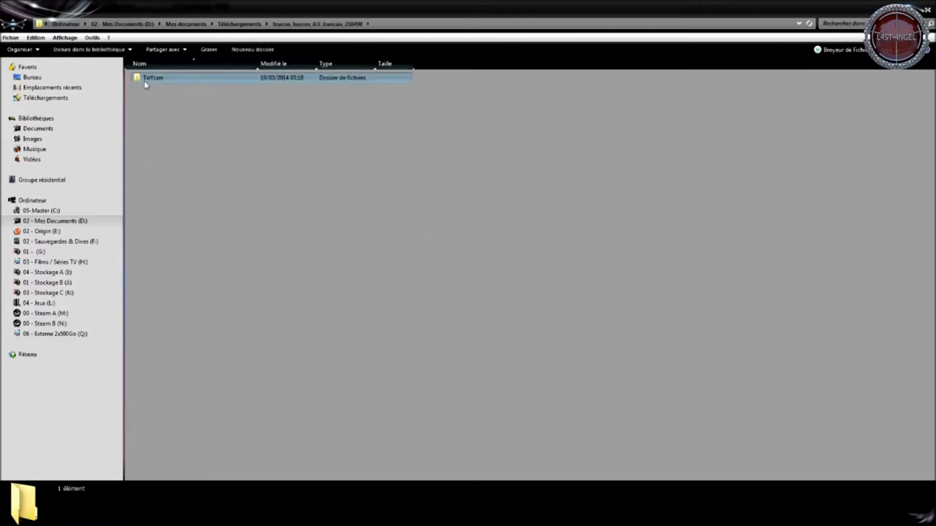
right_click(146, 80)
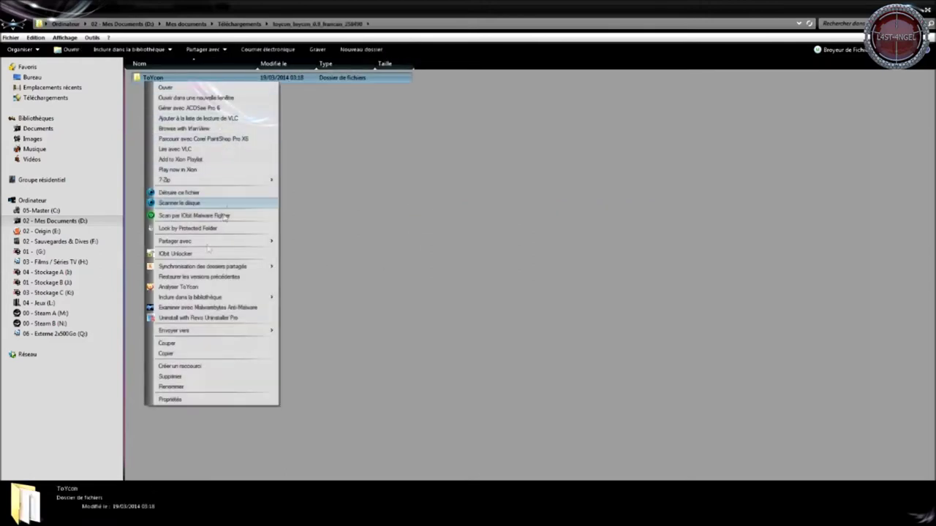
left_click(181, 345)
- Open the ToYcon program folder in Program Files (x86) on the C: drive
left_click(69, 211)
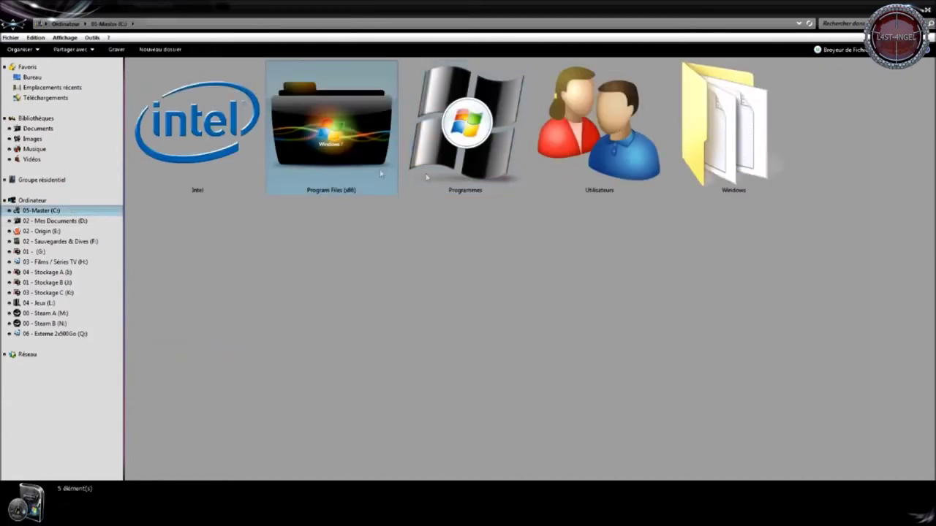
double_click(468, 146)
key("BackSpace")
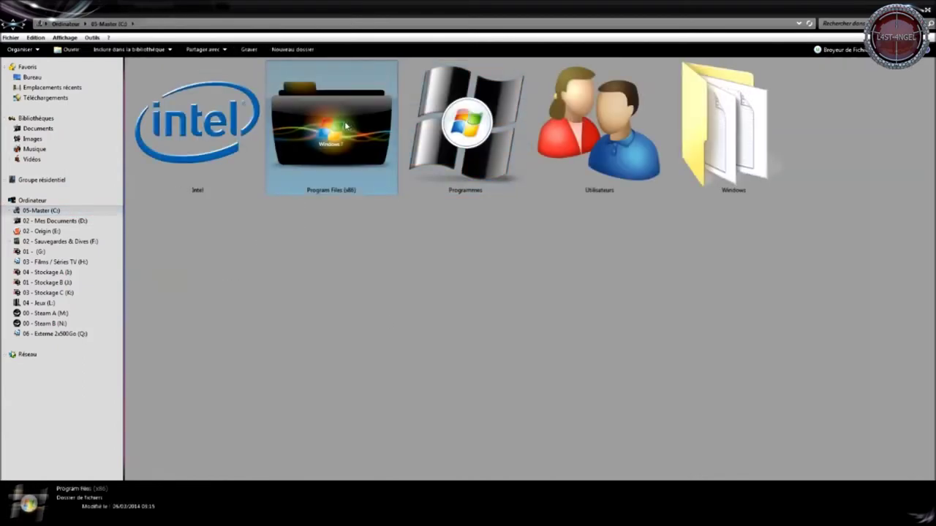
double_click(347, 128)
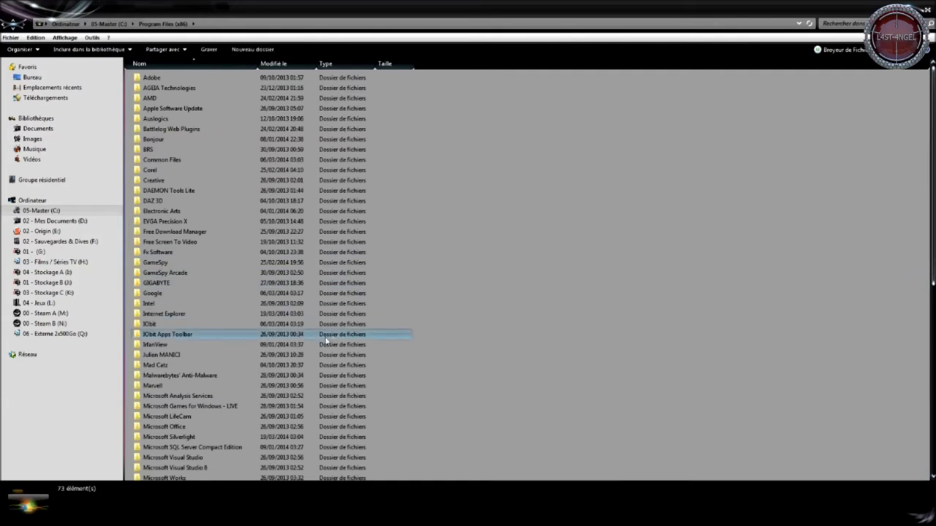
scroll(241, 326, "down", 3)
scroll(241, 325, "down", 5)
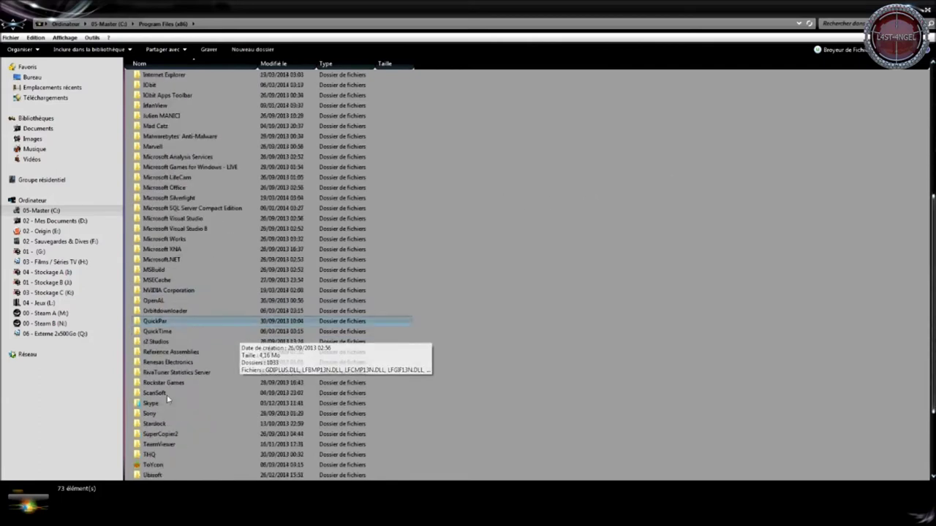
double_click(152, 465)
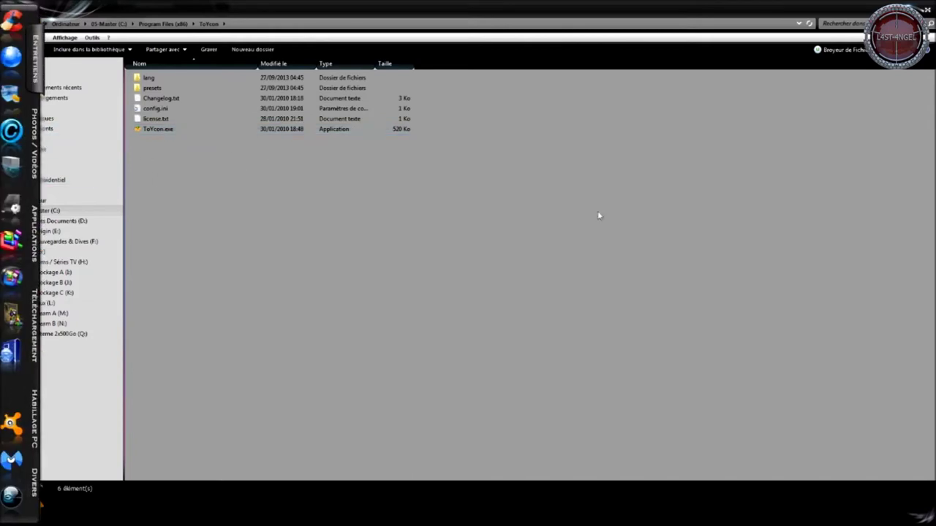
- Set Lang=french in ToYcon's config.ini and save the file
double_click(156, 109)
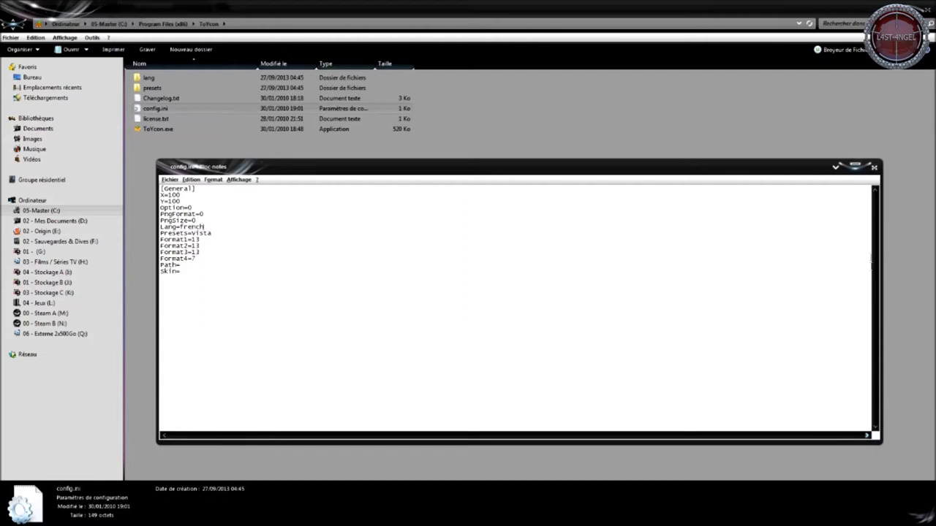
left_click(874, 168)
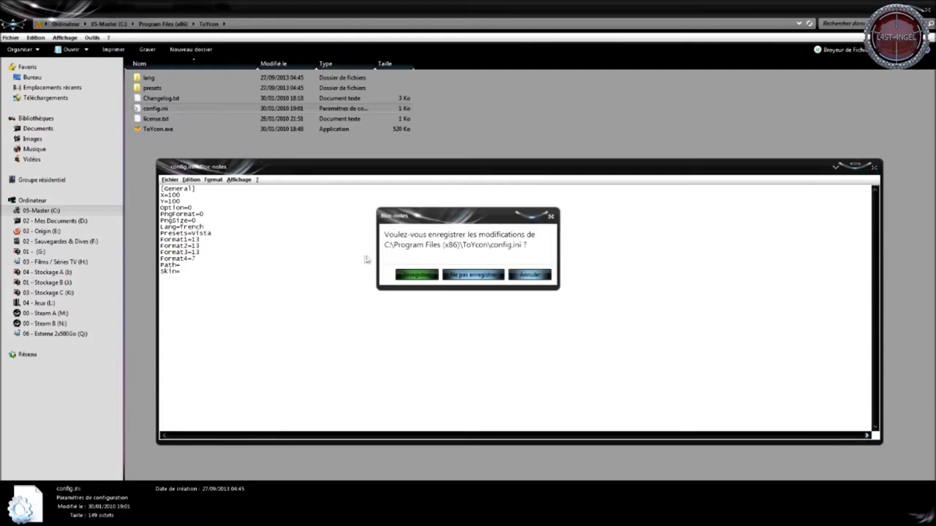
left_click(404, 275)
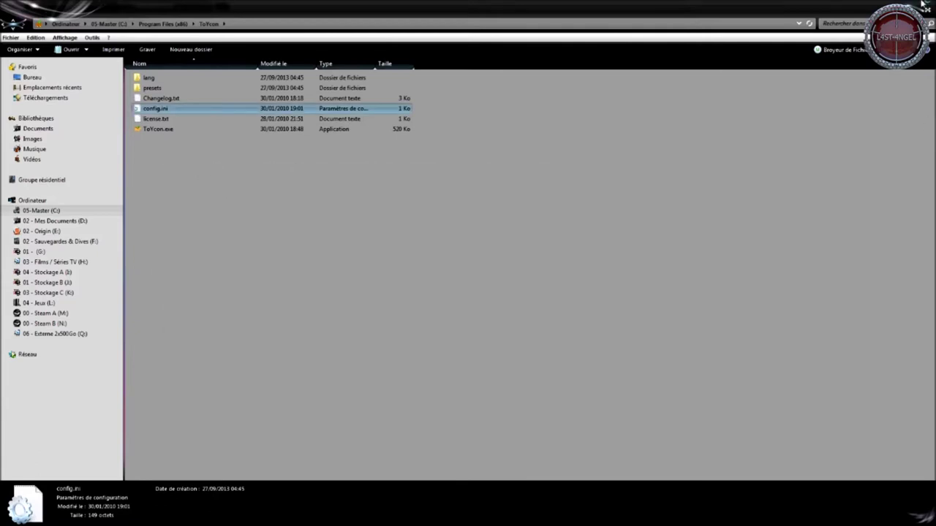
- Launch ToYcon.exe, view its context menu of options and quit the program
left_click_drag(158, 129, 54, 84)
right_click(53, 83)
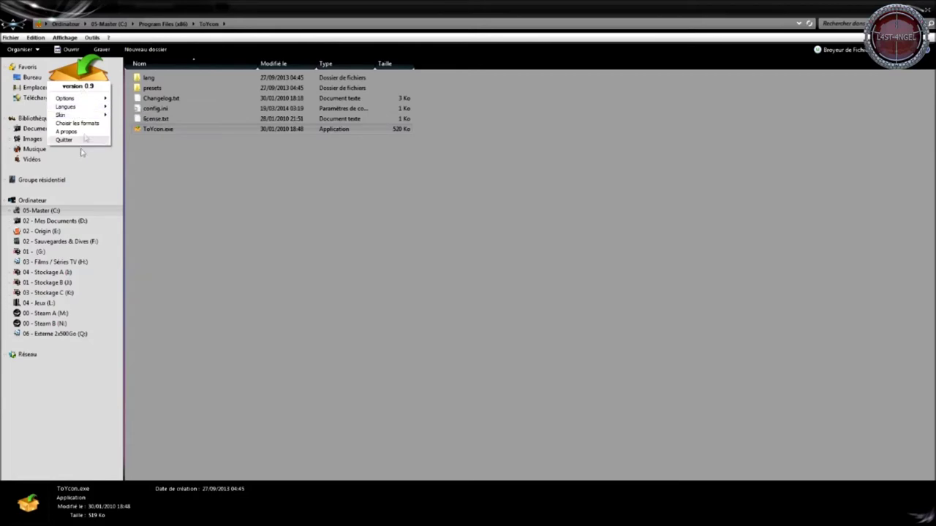
left_click(69, 139)
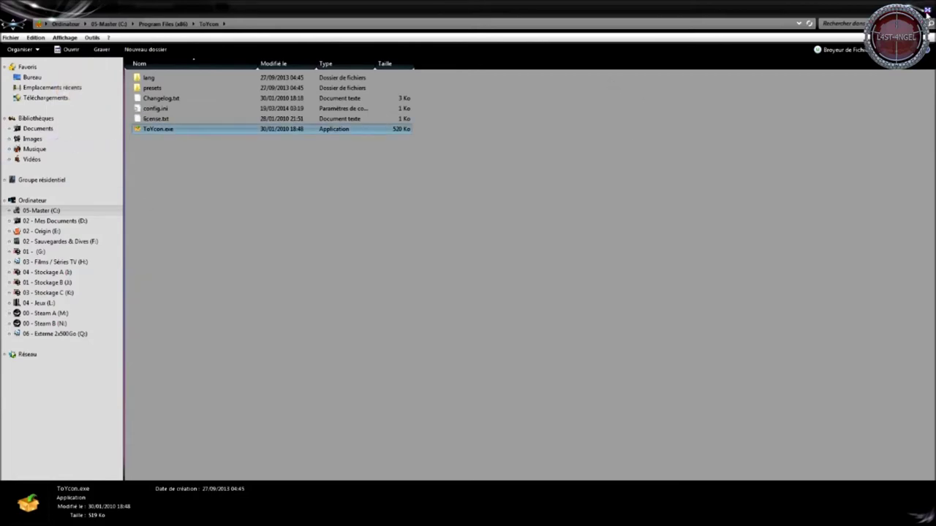
- Close the ToYcon folder window and Chrome's downloads tab, and open a bookmarked site
left_click(926, 10)
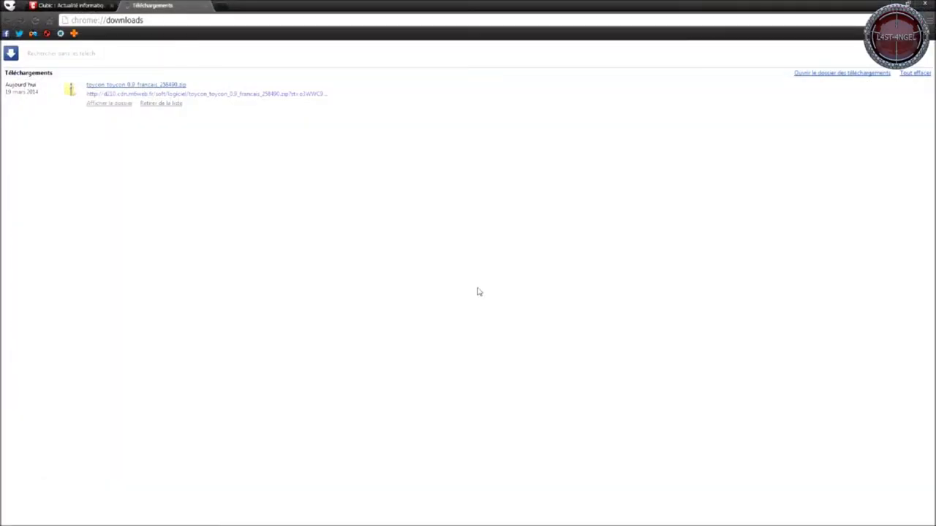
left_click(202, 9)
left_click(60, 34)
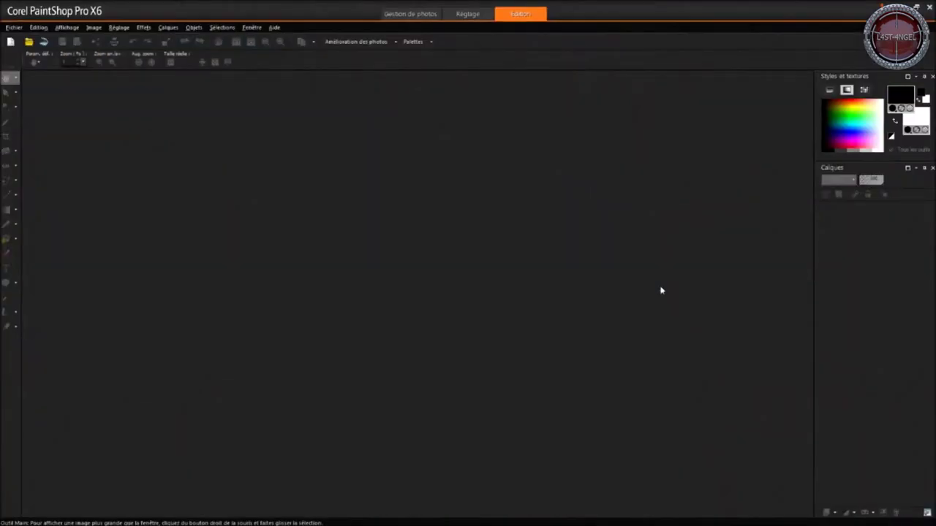
- In PaintShop Pro, open the blank folder template Model Icon Dossier Vierge.pspimage from the creation materials inside the Icon folder
left_click(10, 28)
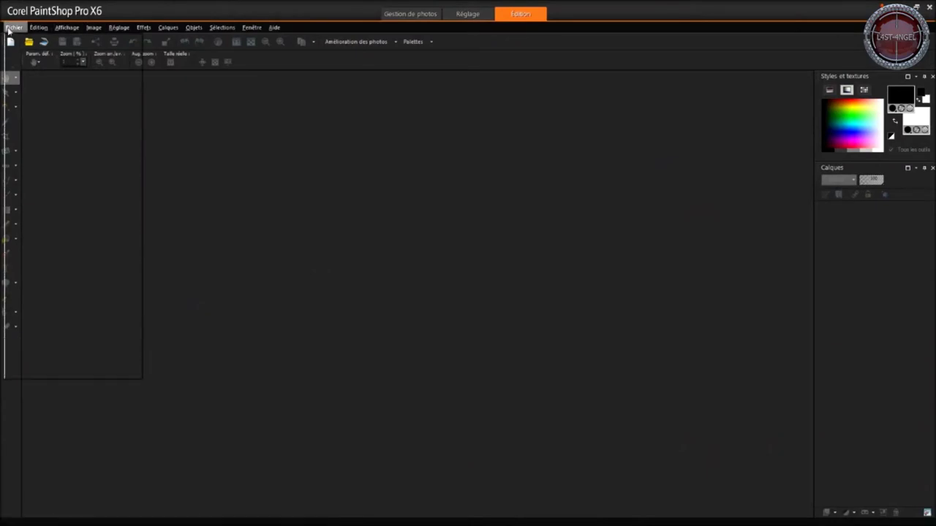
mouse_move(58, 78)
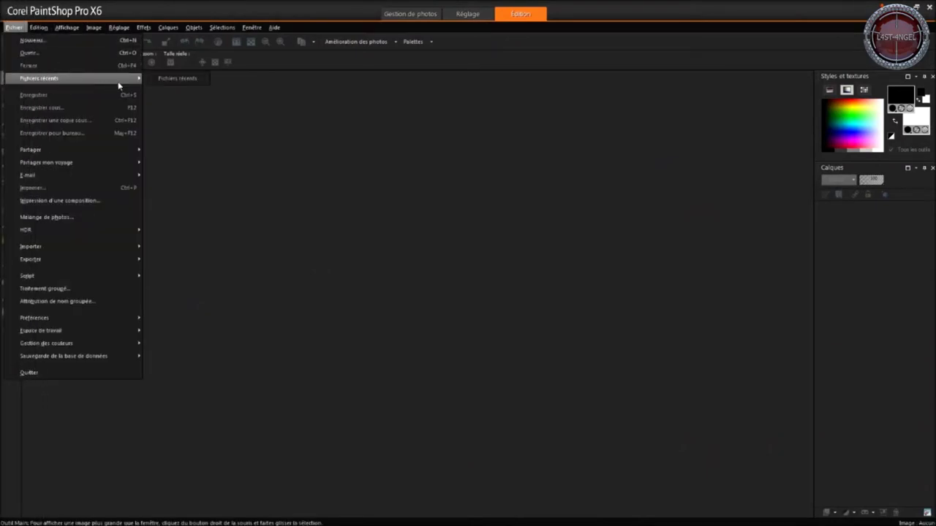
left_click(77, 53)
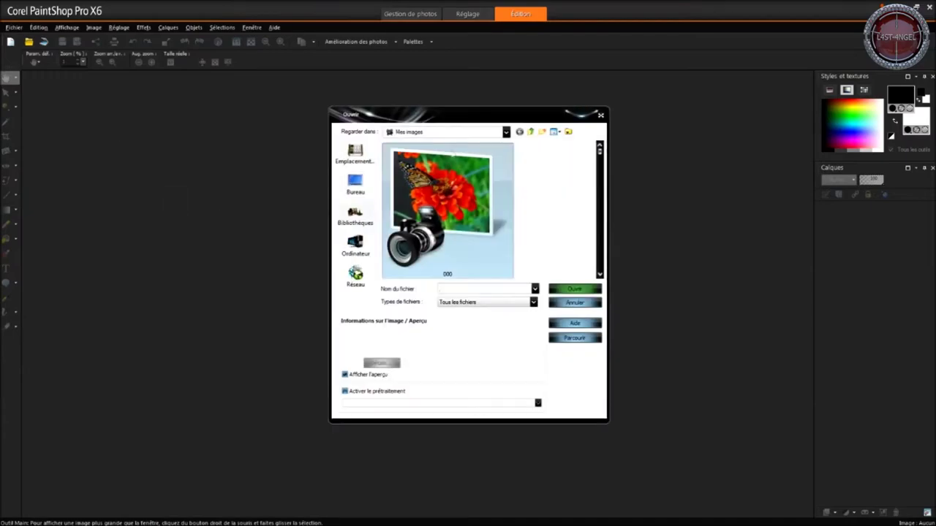
double_click(459, 115)
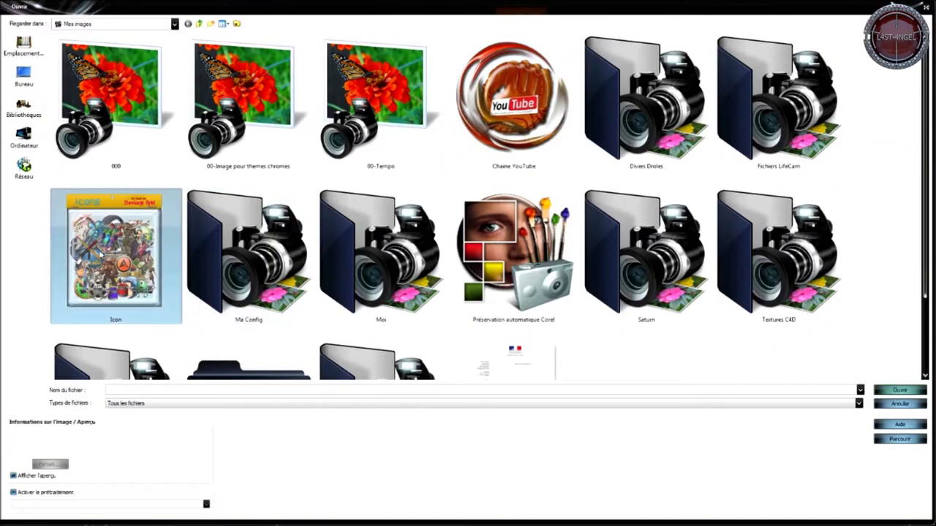
double_click(115, 256)
double_click(77, 92)
double_click(77, 93)
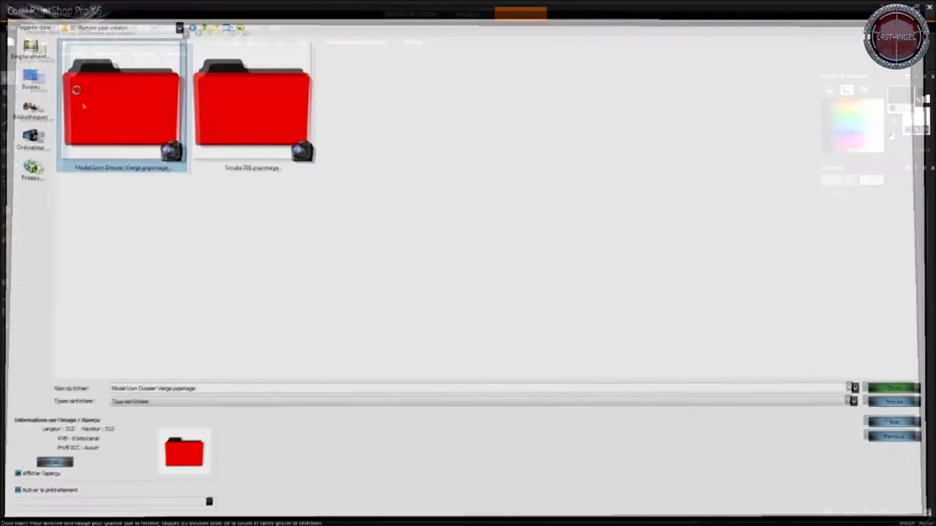
scroll(400, 228, "up", 2)
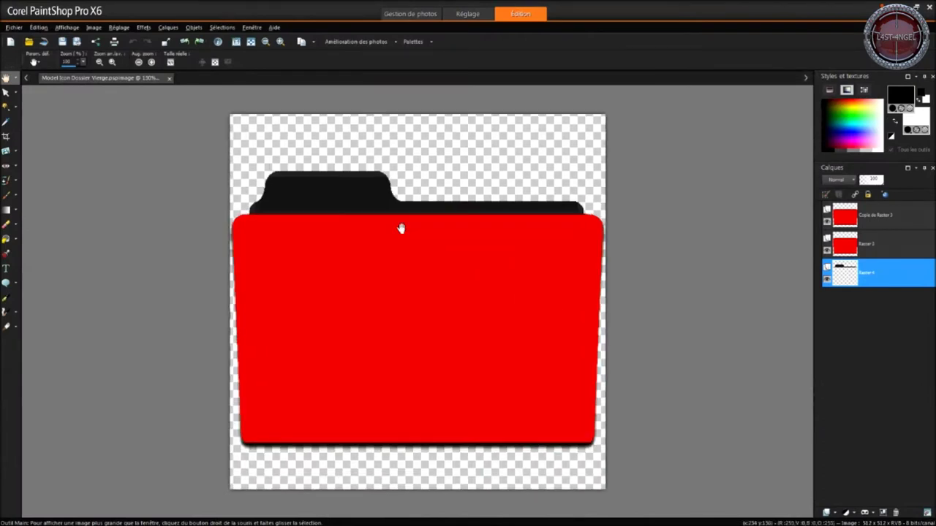
scroll(399, 230, "up", 1)
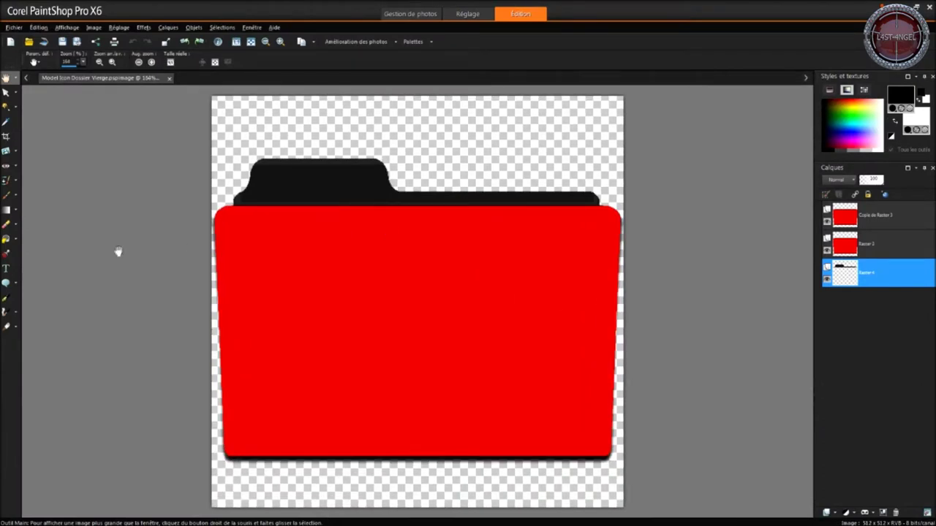
- In the Steam games folder window, copy the name of the The Amazing Spider-Man game folder
mouse_move(615, 521)
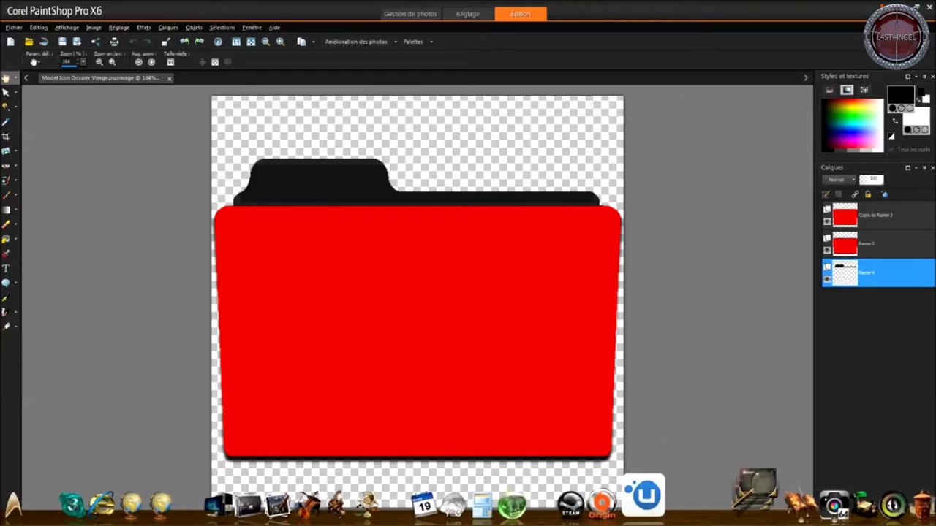
left_click(759, 501)
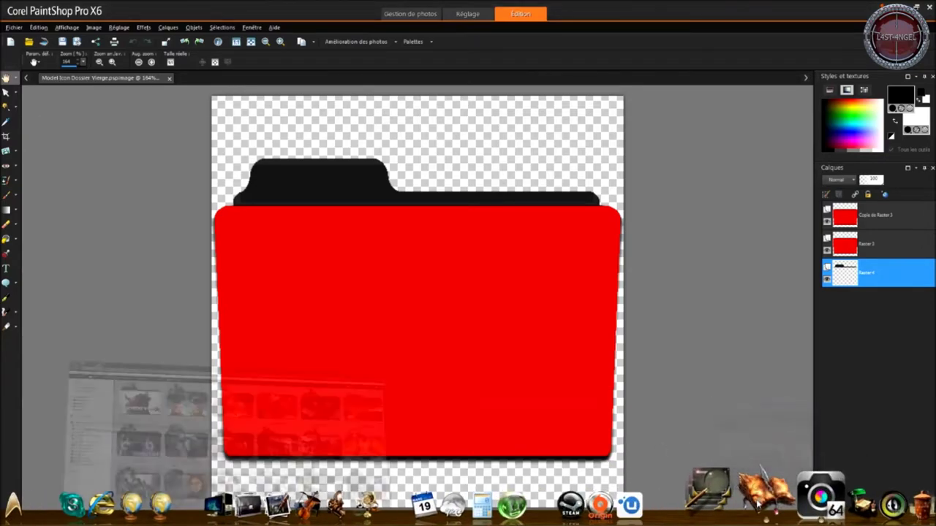
scroll(461, 289, "down", 5)
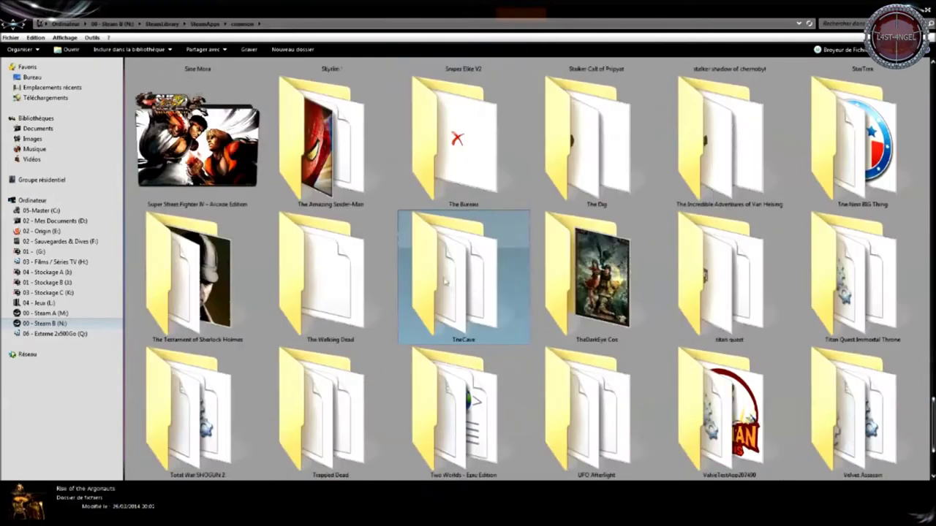
left_click(319, 208)
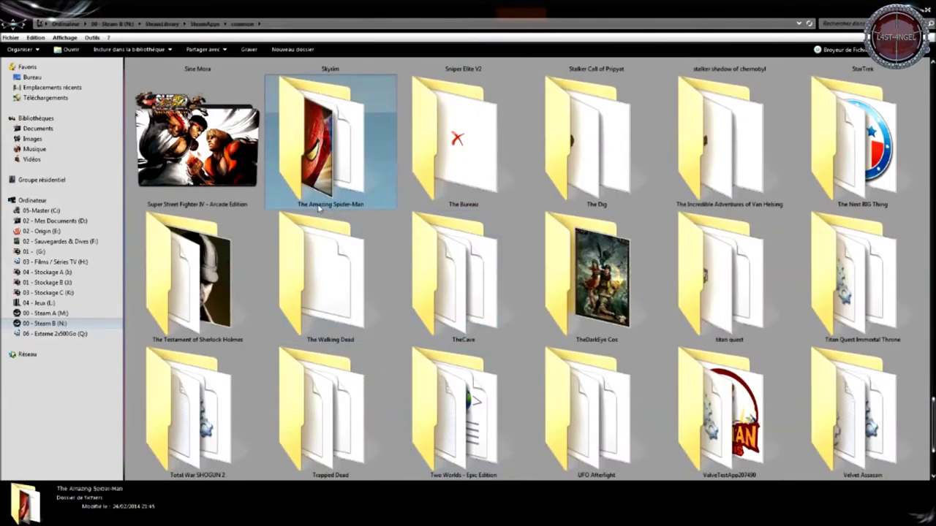
left_click(318, 207)
right_click(318, 205)
left_click(329, 235)
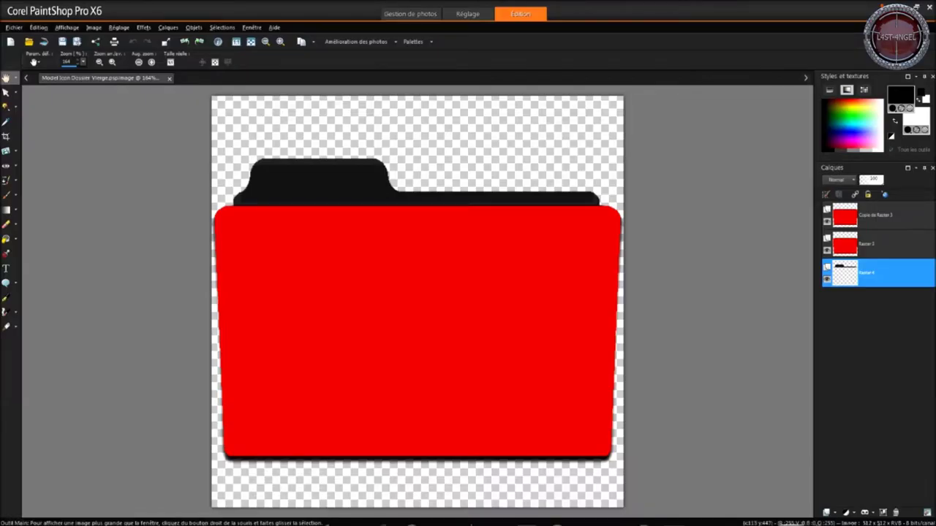
- Switch to Chrome and search Google Images for "The Amazing Spider-Man png" using the copied folder name
mouse_move(234, 505)
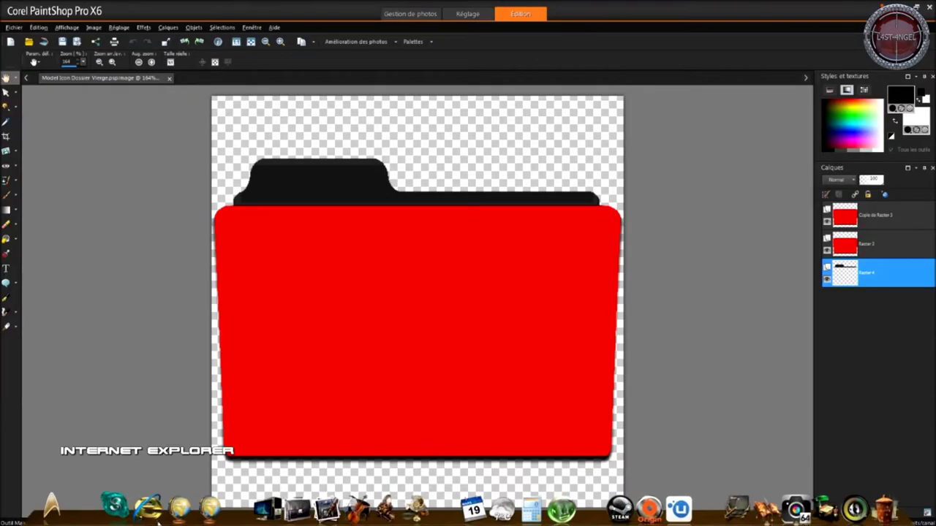
left_click(204, 503)
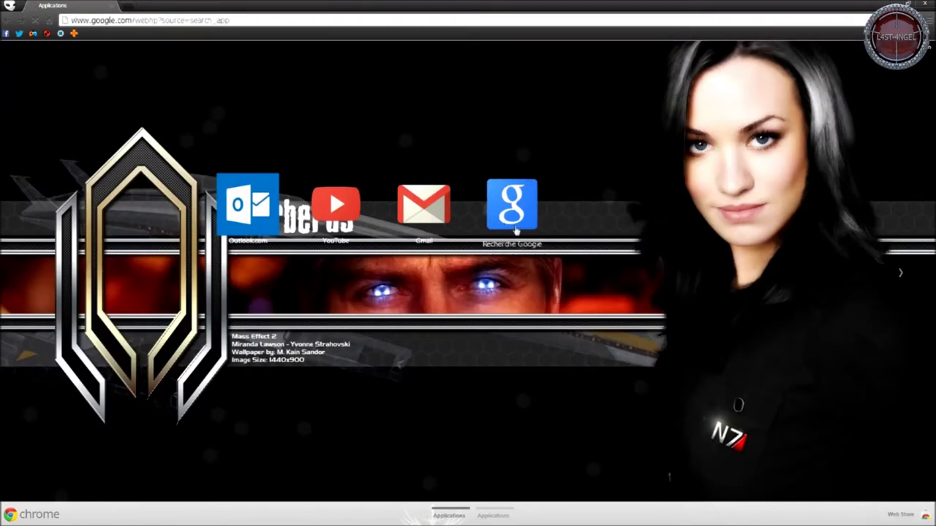
left_click(514, 219)
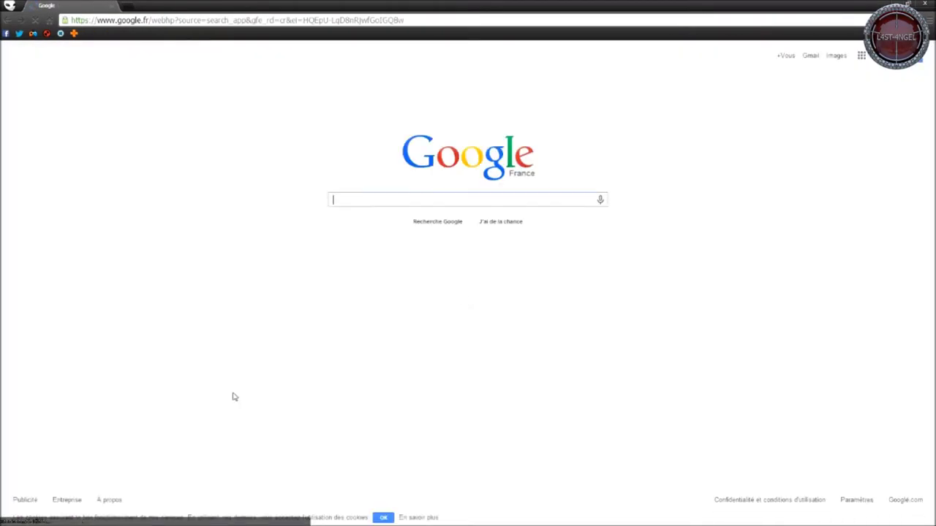
key("ctrl+v")
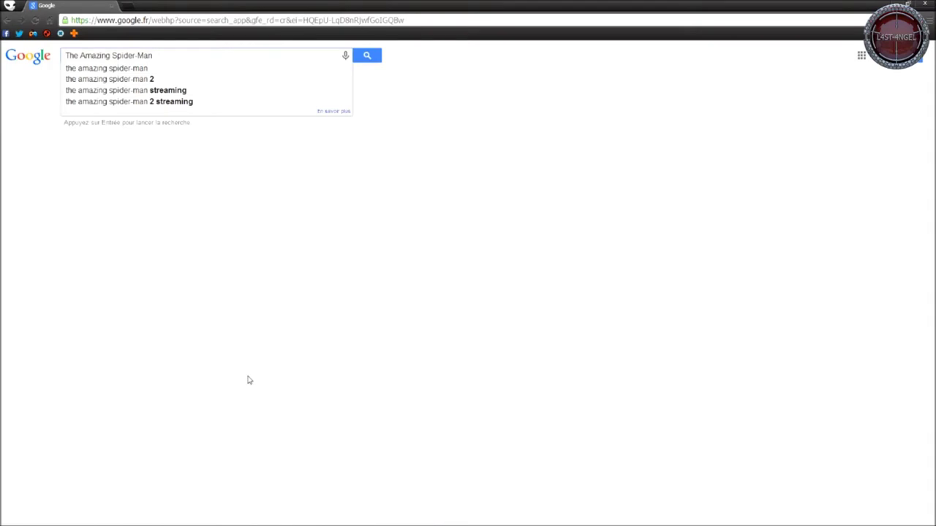
type("png")
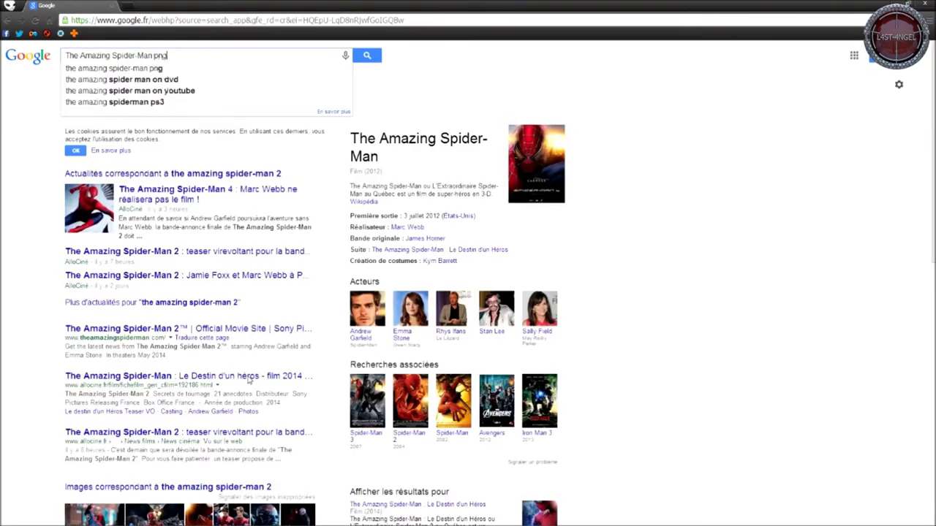
key("Return")
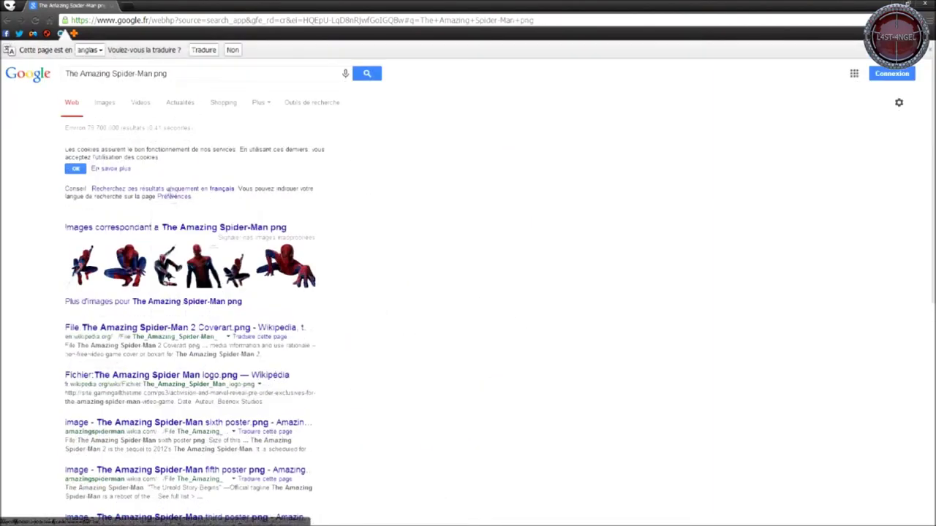
left_click(109, 103)
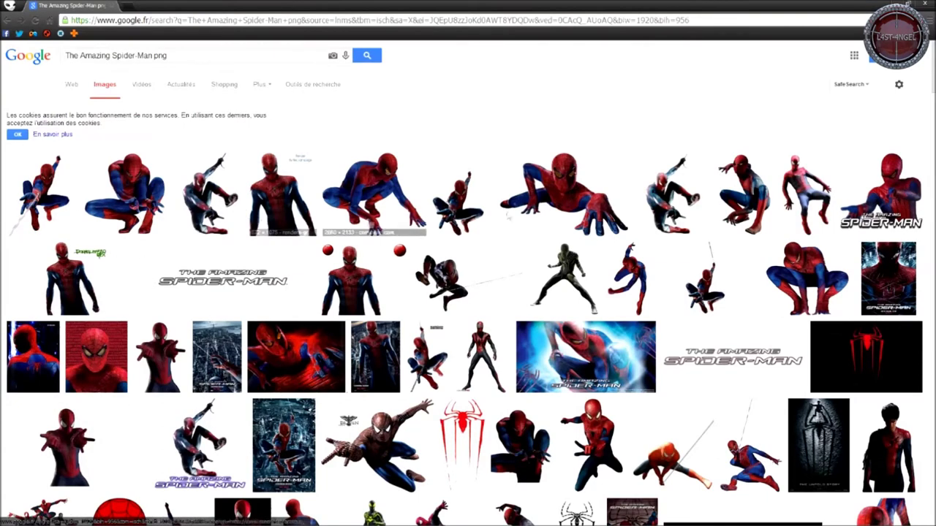
- Save the 512 × 512 DeviantArt Spider-Man PNG with the title logo to the desktop and return to the image results
left_click(913, 207)
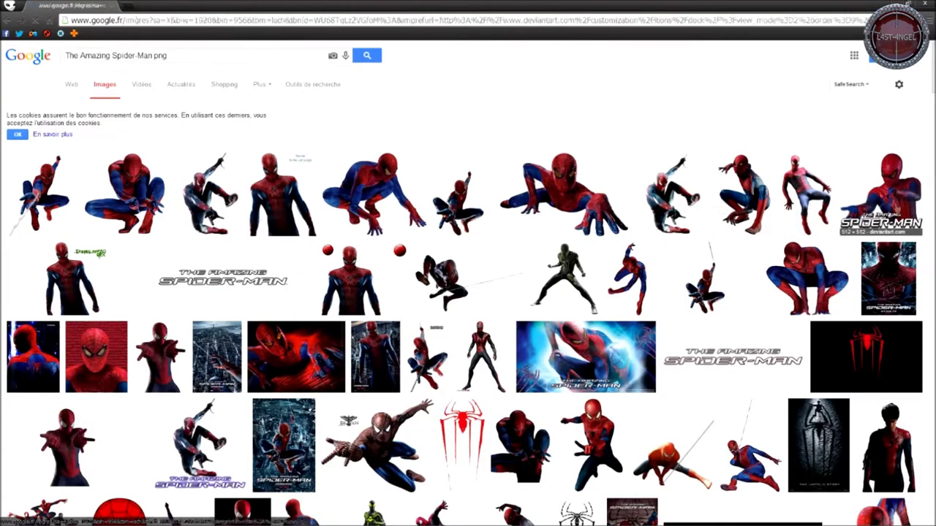
right_click(393, 251)
left_click(411, 257)
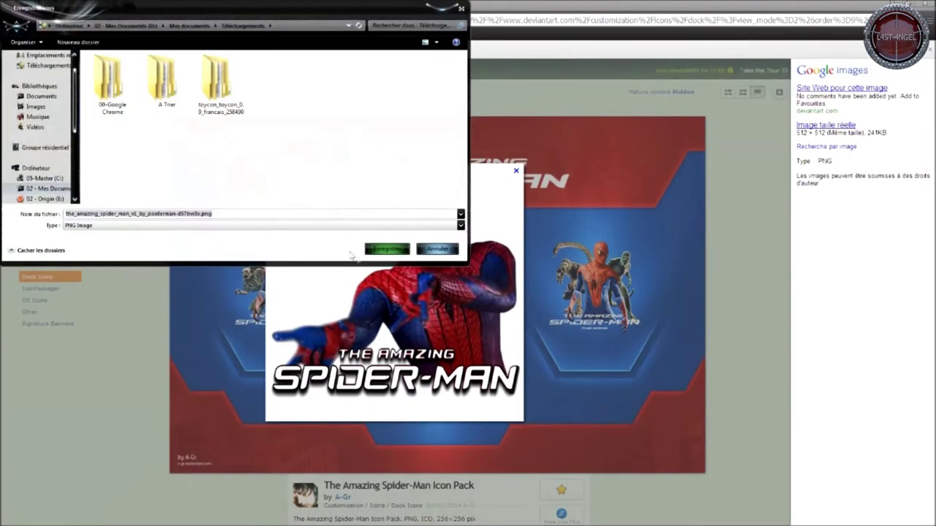
scroll(75, 71, "up", 2)
left_click(52, 69)
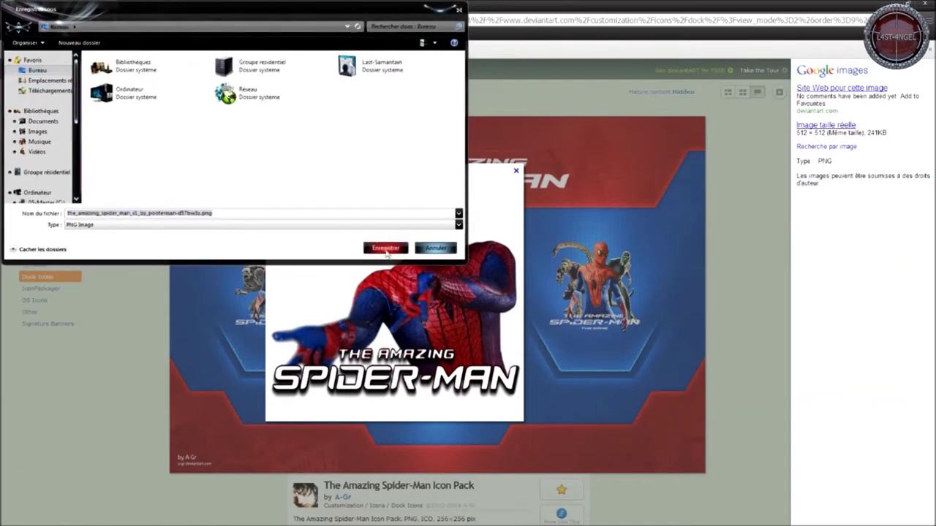
left_click(388, 249)
key("alt+Left")
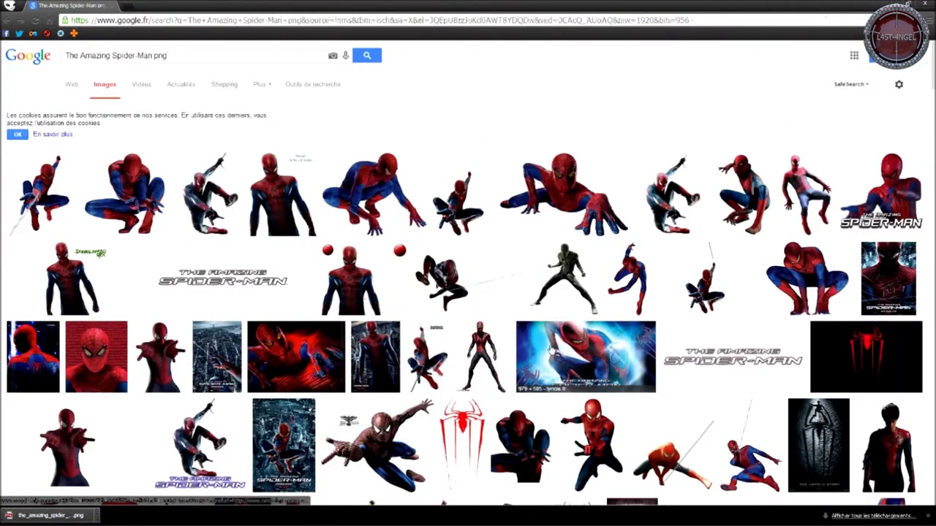
- Find the crouching Spider-Man PNG from officialpsds.com in the image results, save it, and leave its page
scroll(482, 351, "down", 1)
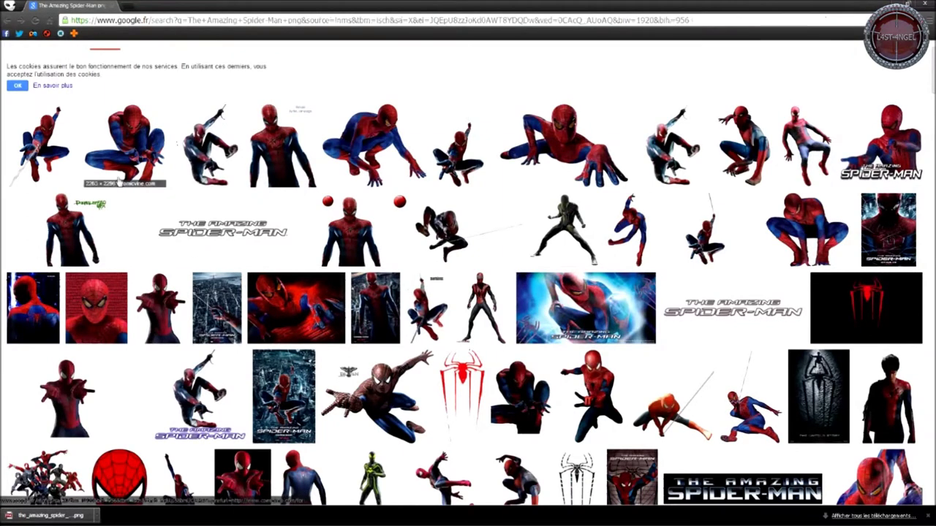
scroll(490, 209, "down", 3)
scroll(446, 225, "down", 2)
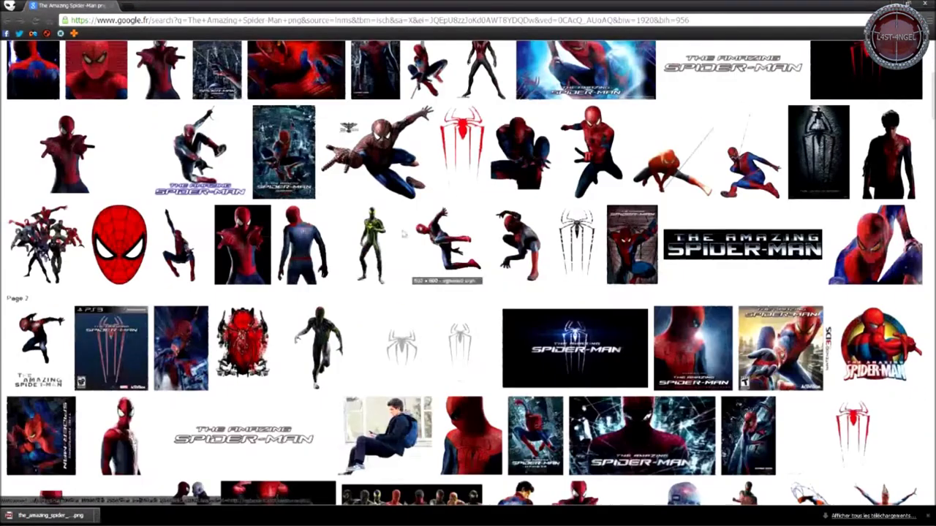
scroll(503, 246, "up", 4)
scroll(503, 246, "up", 1)
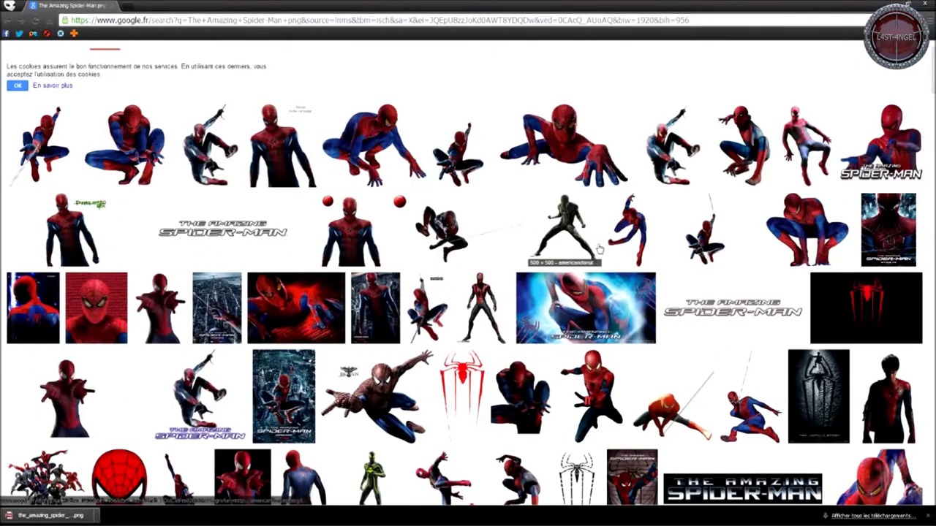
scroll(596, 249, "down", 2)
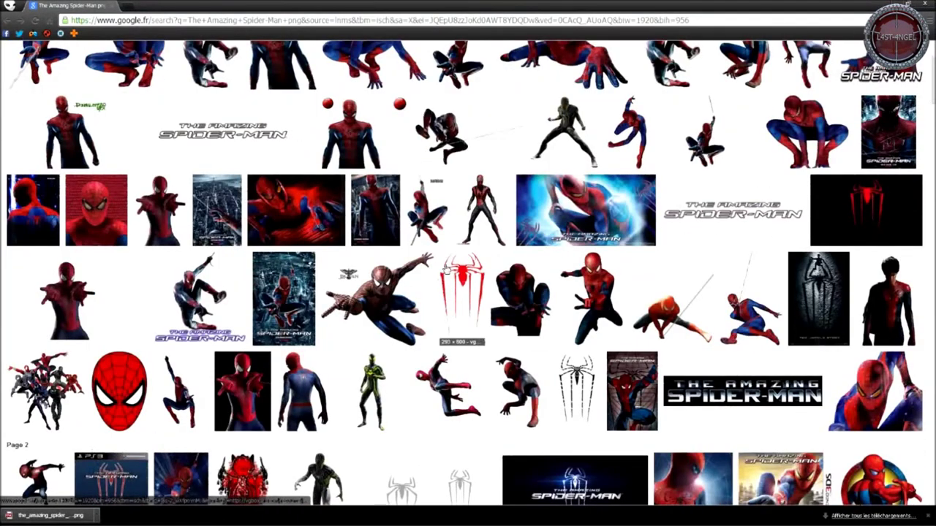
scroll(445, 269, "down", 1)
scroll(445, 274, "up", 3)
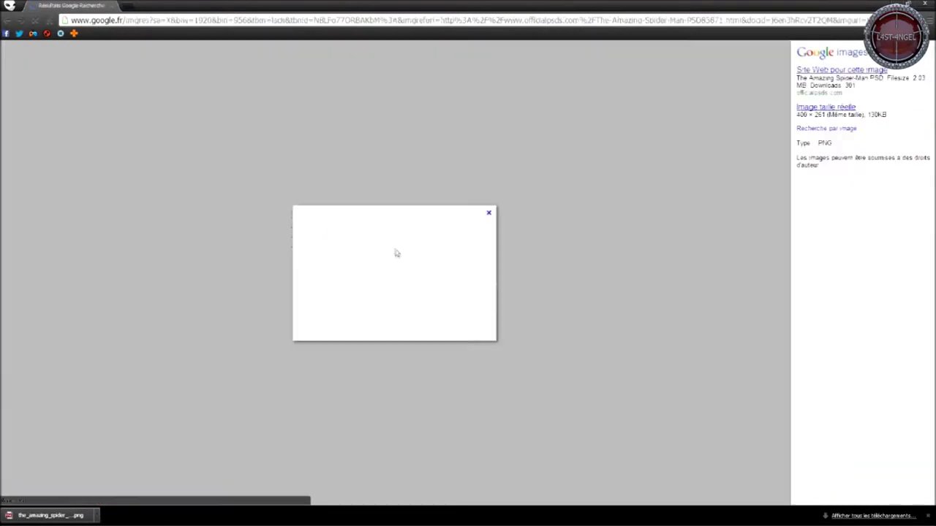
right_click(397, 252)
left_click(408, 256)
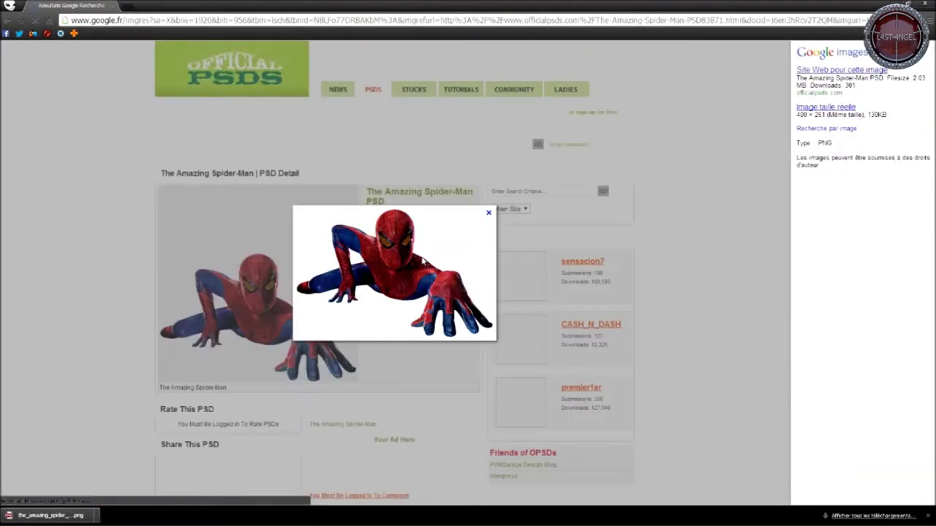
left_click(398, 251)
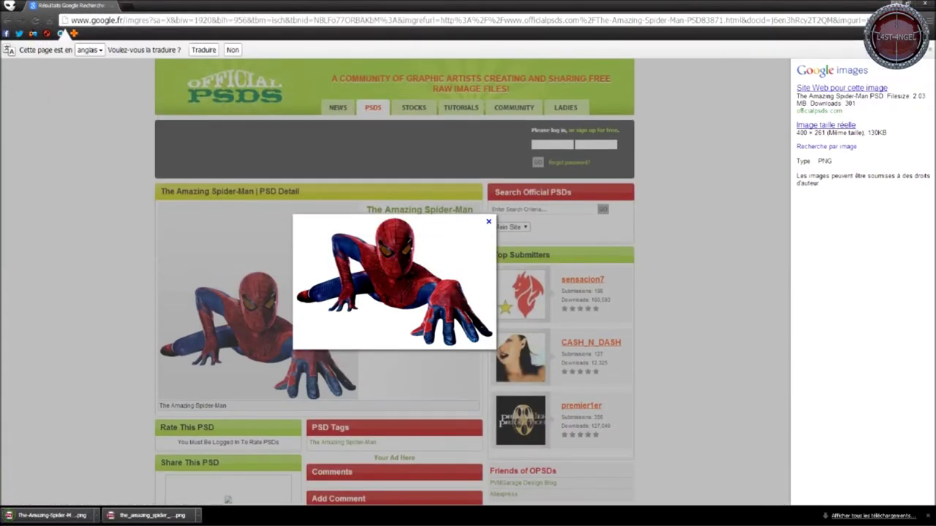
key("alt+Left")
key("alt+Left")
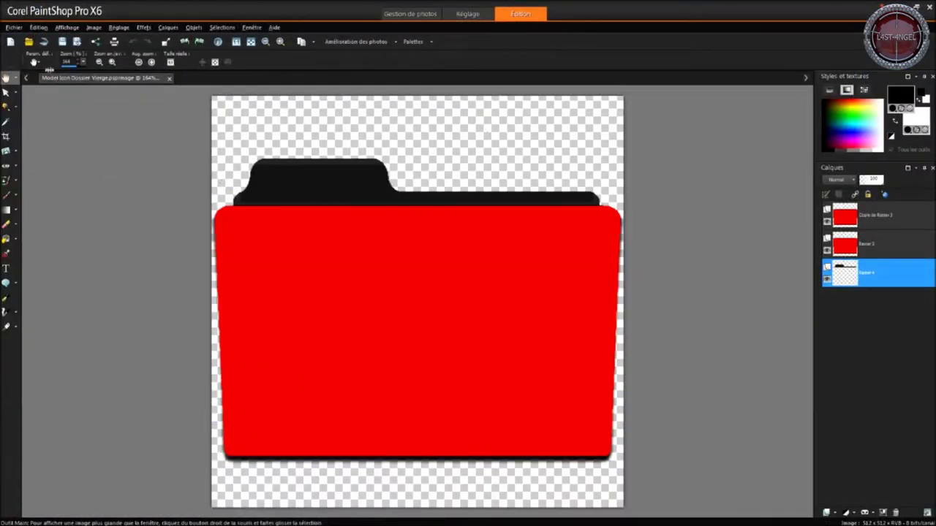
- In PaintShop Pro, open both downloaded Spider-Man PNG images from the desktop
left_click(29, 43)
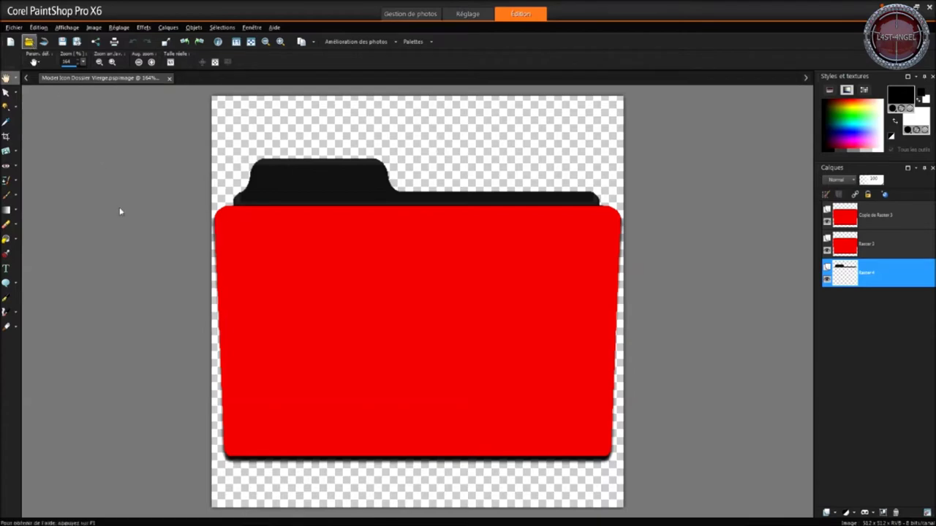
left_click(24, 76)
double_click(756, 44)
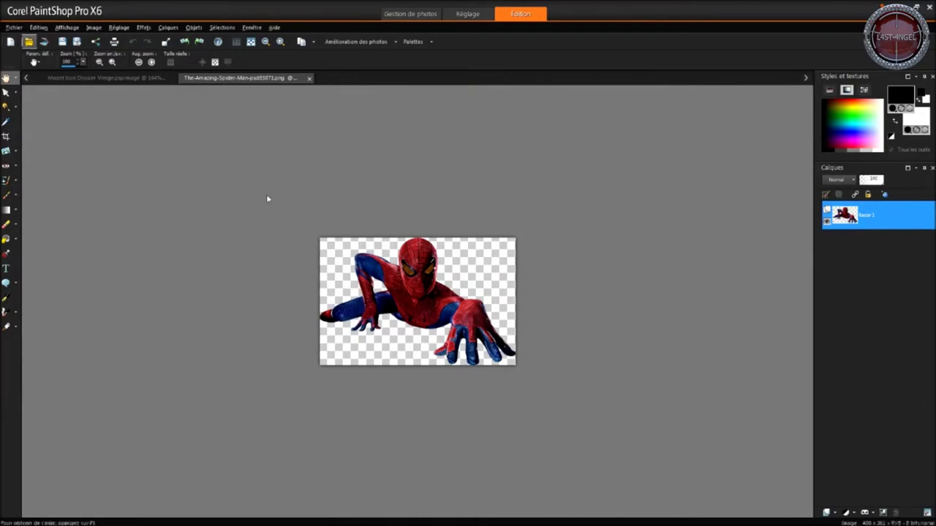
key("ctrl+o")
double_click(631, 51)
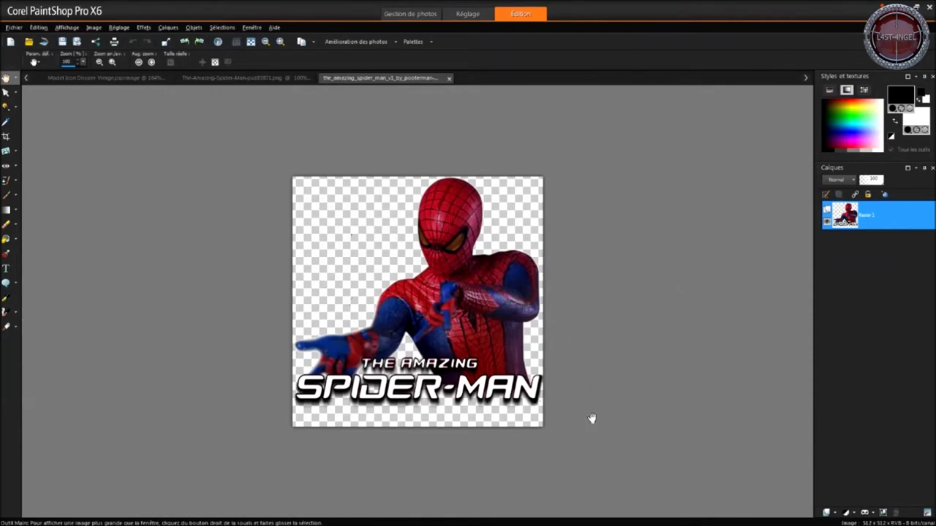
- Cut the whole Spider-Man logo image, paste it as a new layer in the folder template and place that layer above all others
key("ctrl+a")
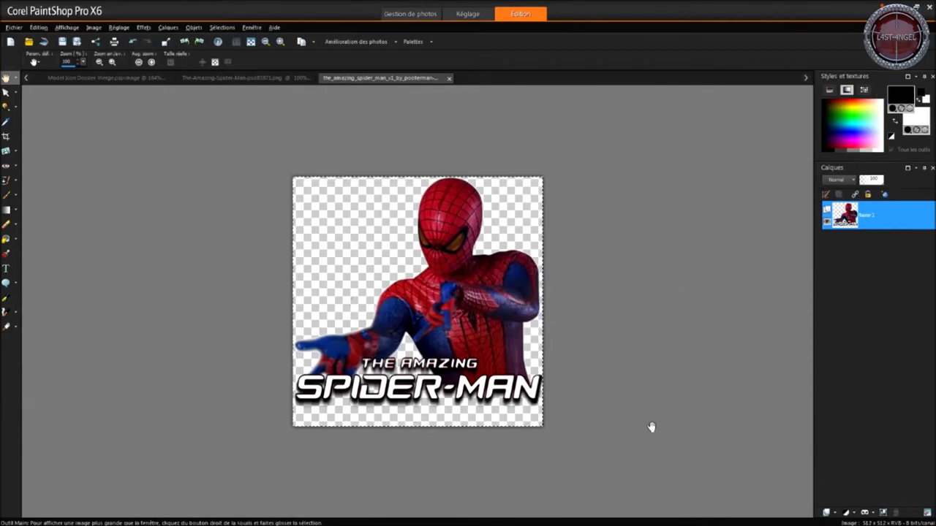
key("ctrl+x")
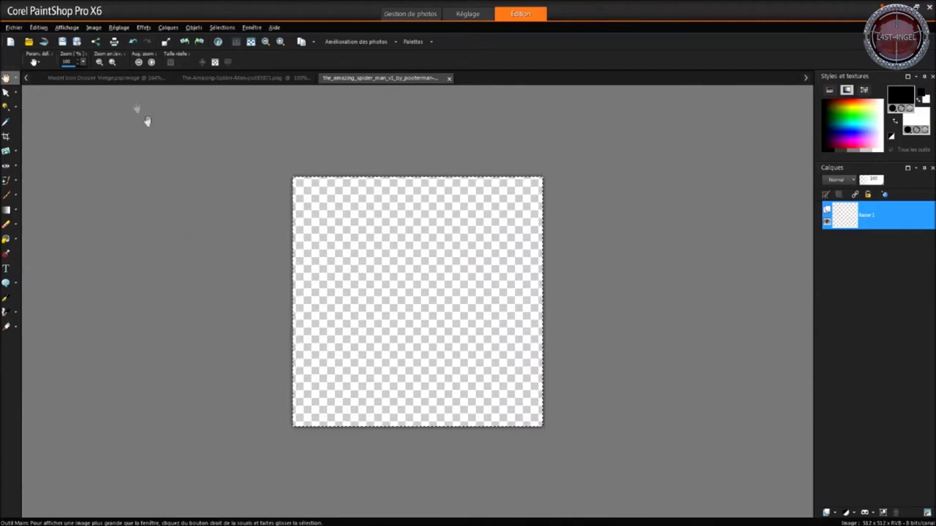
left_click(113, 78)
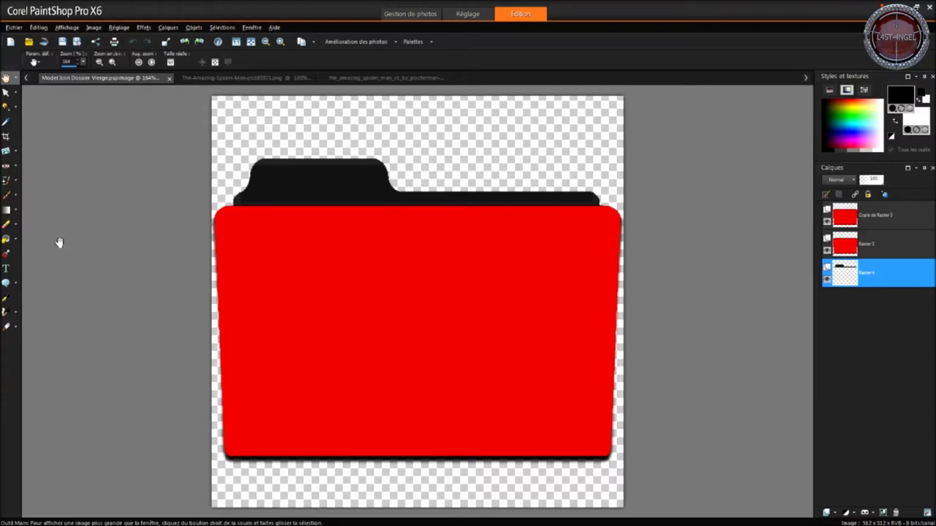
key("ctrl+l")
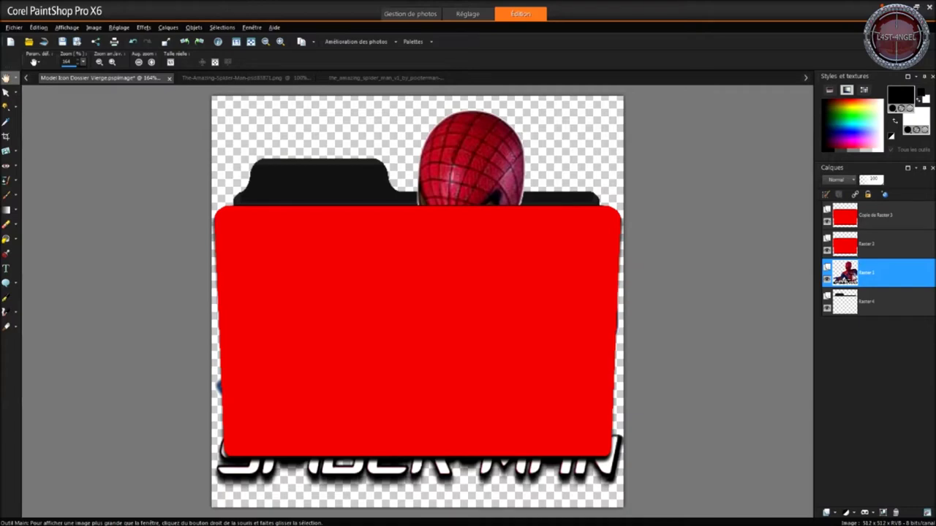
left_click_drag(840, 219, 841, 216)
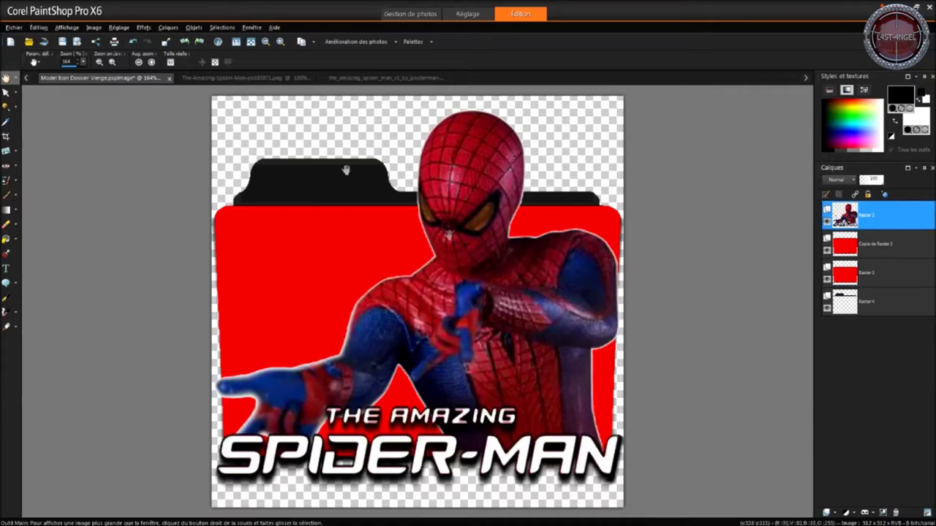
- Scale the Spider-Man logo layer down to about 35% and place it over the folder's tab
key("k")
scroll(591, 403, "down", 1)
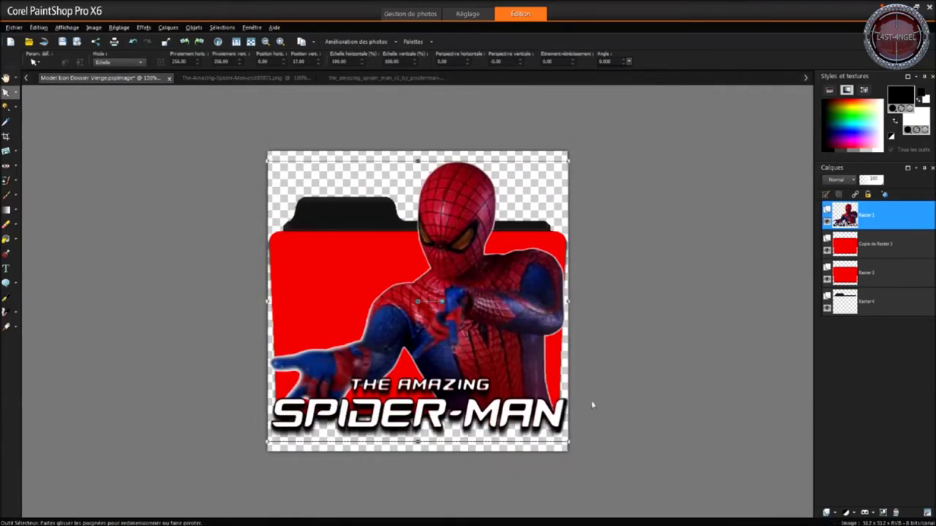
left_click_drag(570, 443, 340, 207)
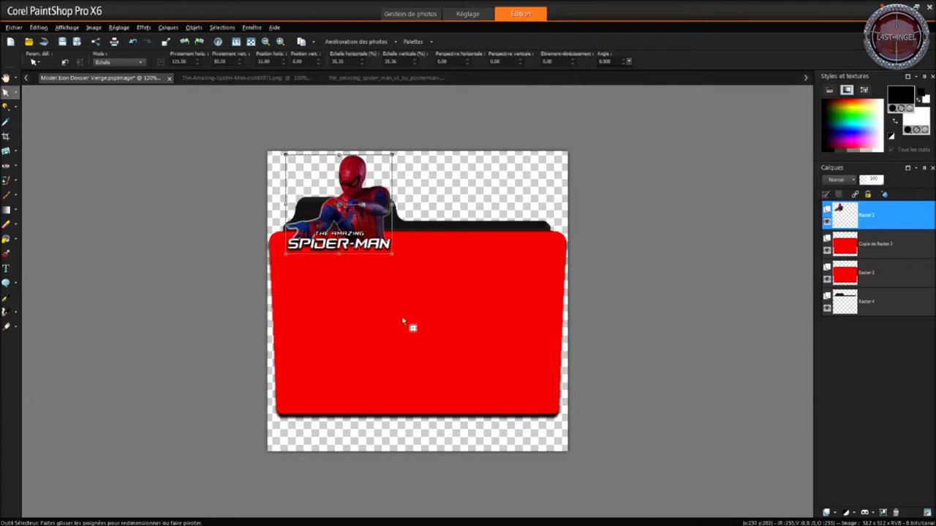
- Nudge the Spider-Man logo layer 7 pixels up and 12 pixels left over the folder's tab
key("Up")
key("Up")
key("Up")
key("Up")
key("Up")
key("Up")
key("Up")
key("Left")
key("Left")
key("Left")
key("Left")
key("Left")
key("Left")
key("Left")
key("Left")
key("Left")
key("Left")
key("Left")
key("Left")
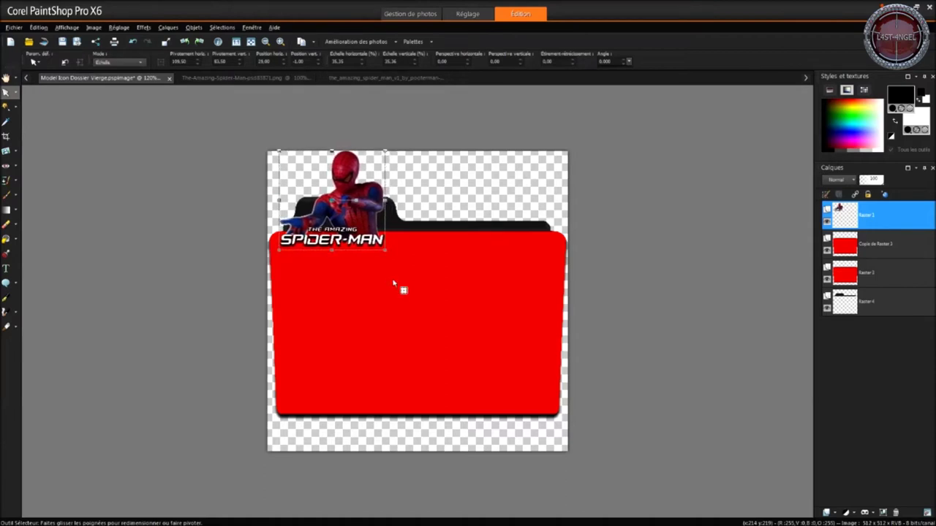
- Adjust the Spider-Man logo layer's brightness to -5 and contrast to 10 with linear mode on
left_click(128, 28)
mouse_move(204, 126)
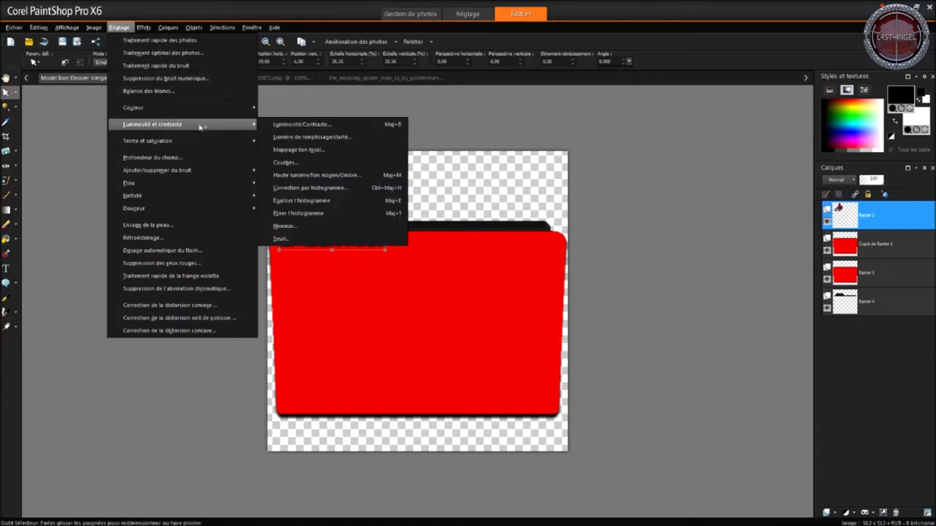
left_click(288, 125)
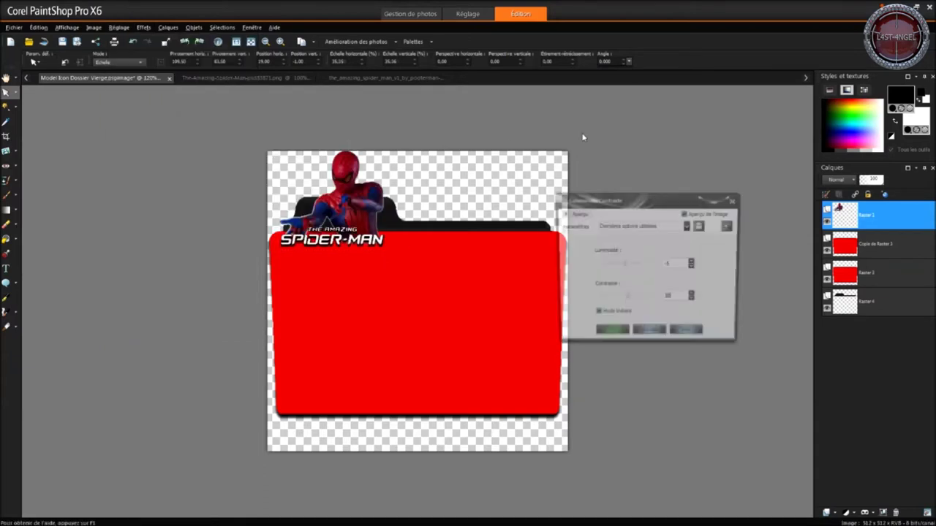
left_click(610, 337)
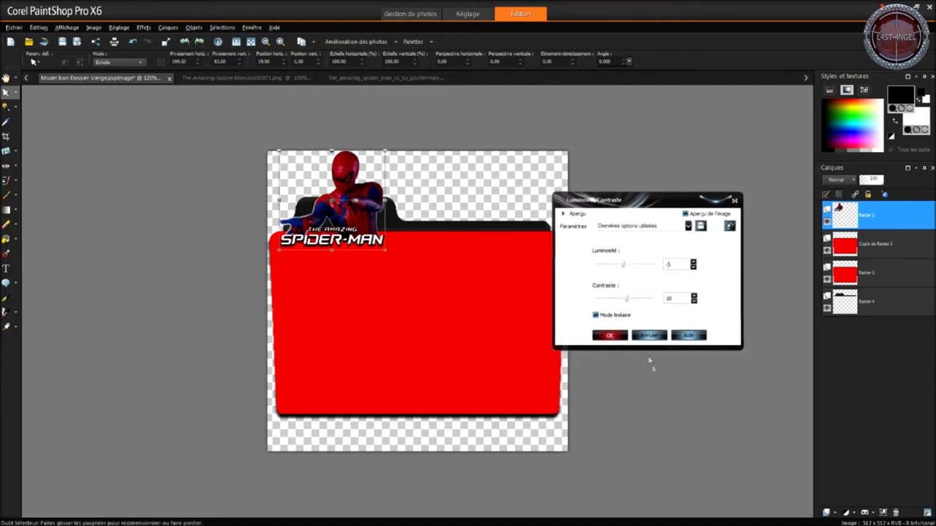
- On the upper copy of the red folder layer, select the whole red front with the Magic Wand
left_click(6, 106)
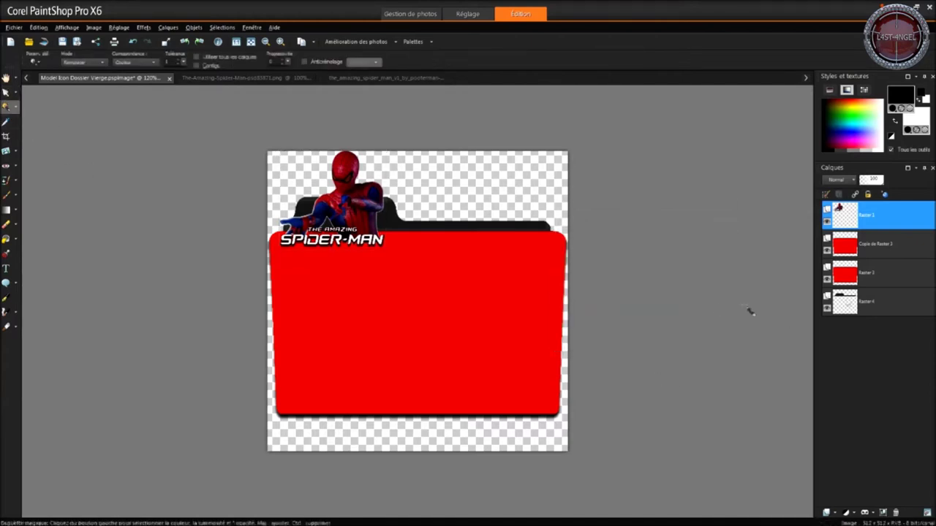
left_click(841, 244, "ctrl")
left_click(841, 245)
left_click(455, 314)
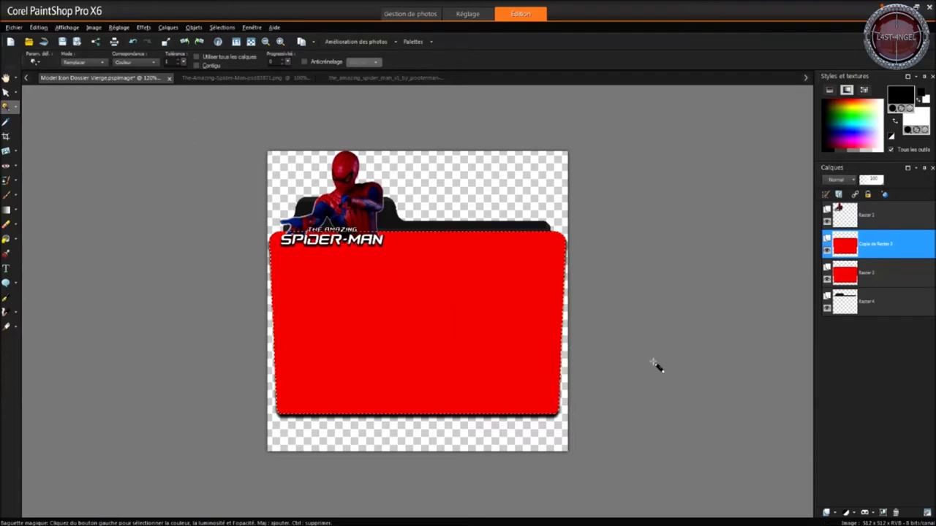
left_click(17, 107)
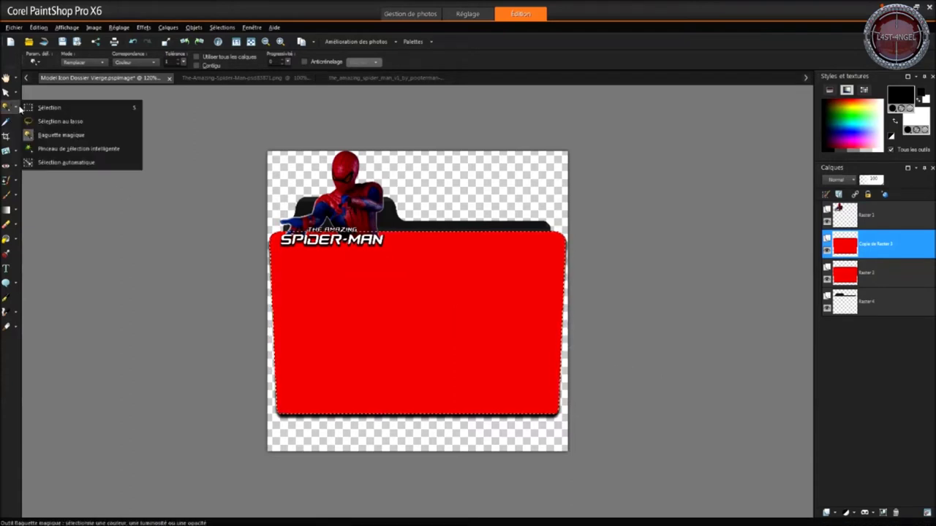
left_click(65, 138)
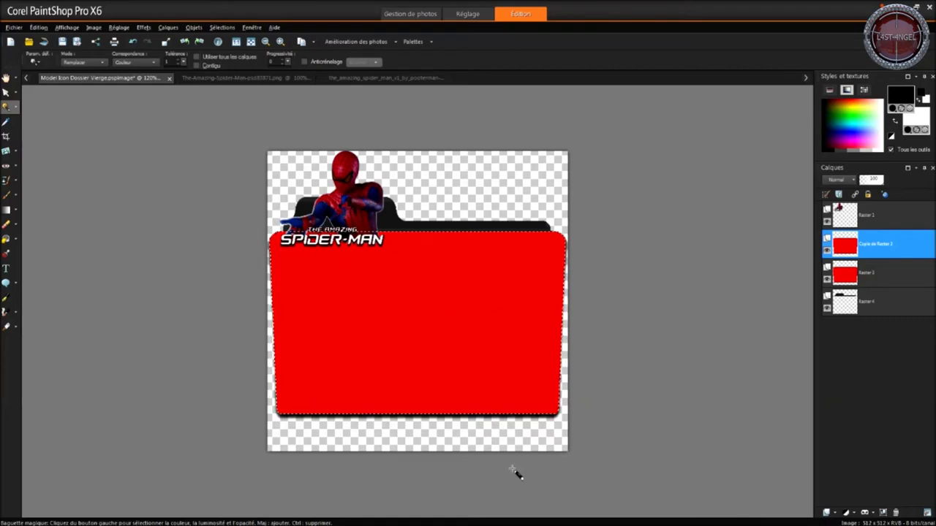
- Clear the selection and reselect the red folder front with the Magic Wand on the same copied layer
left_click(222, 28)
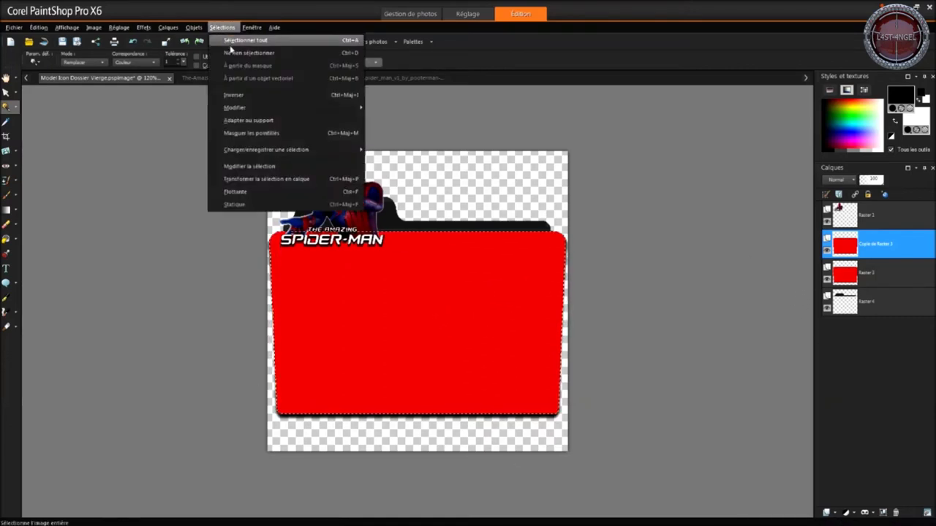
left_click(229, 43)
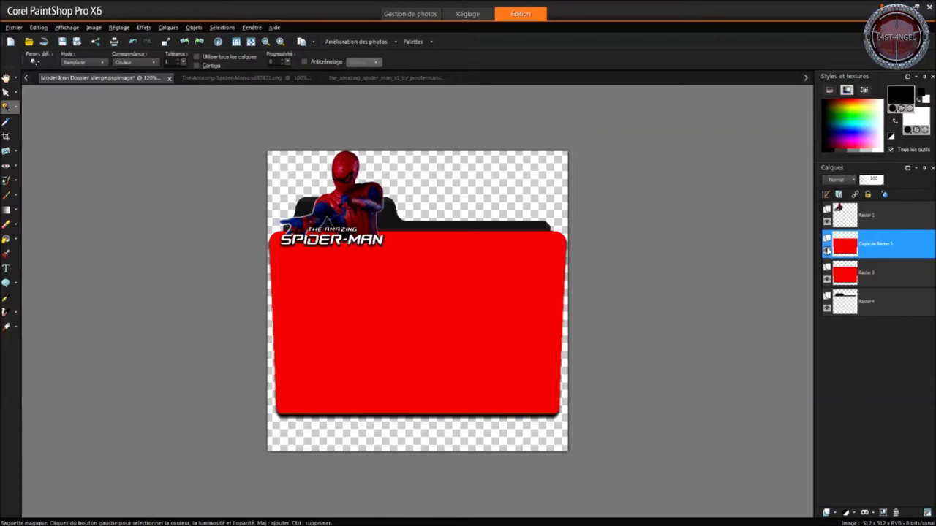
left_click(848, 243)
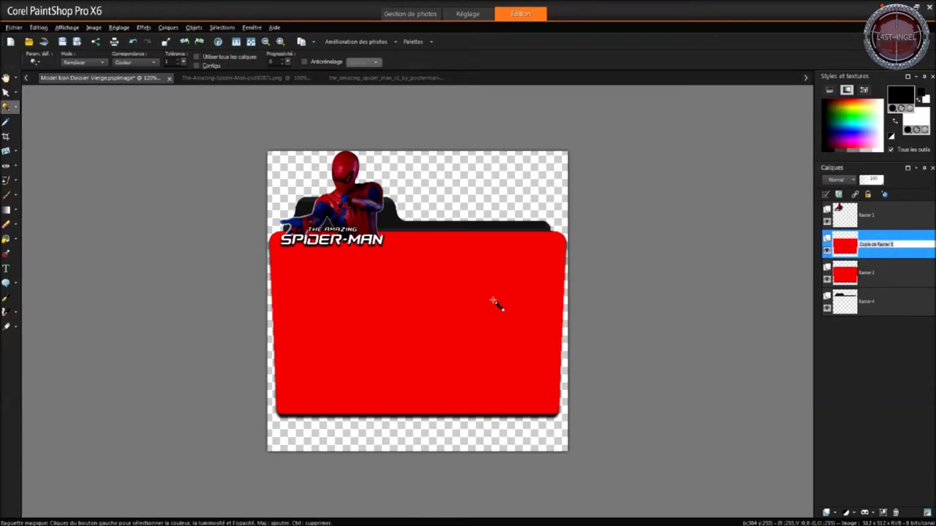
key("Return")
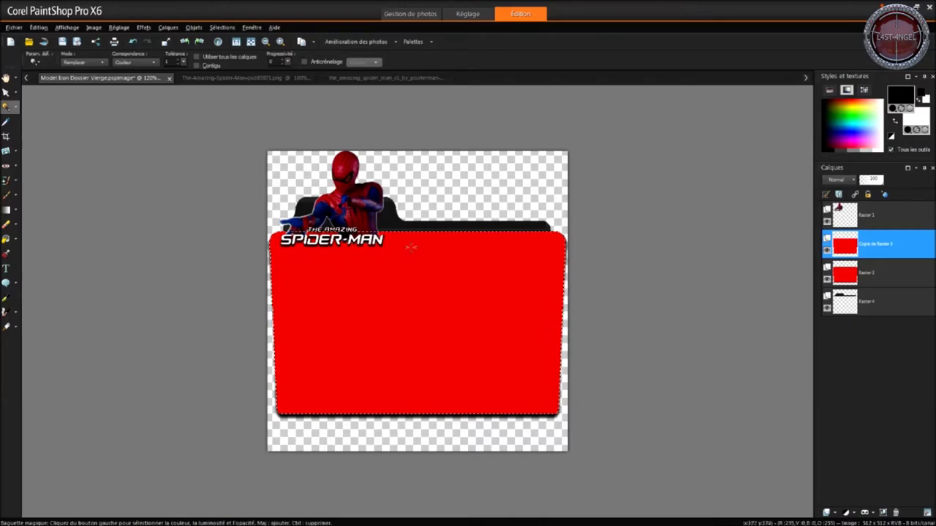
- Switch to Chrome and search Google for "The Amazing Spider-Man pc"
mouse_move(286, 521)
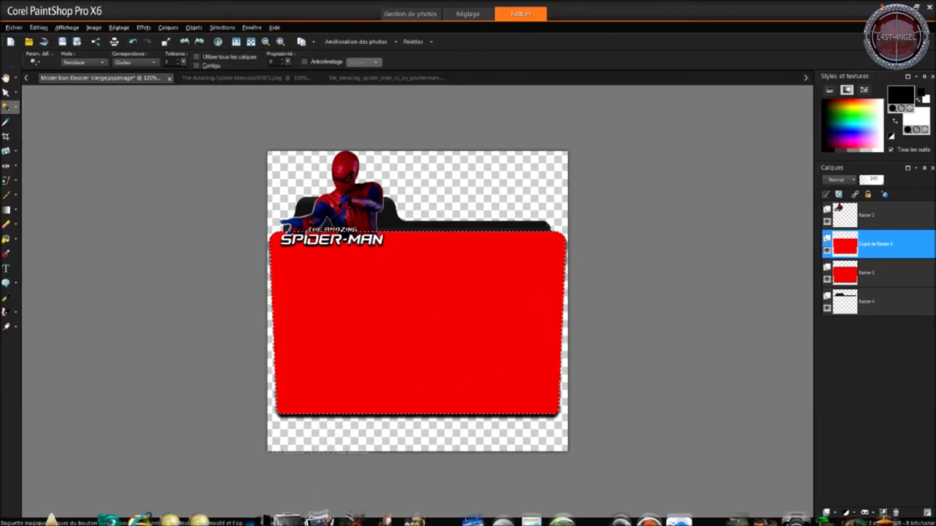
left_click(209, 501)
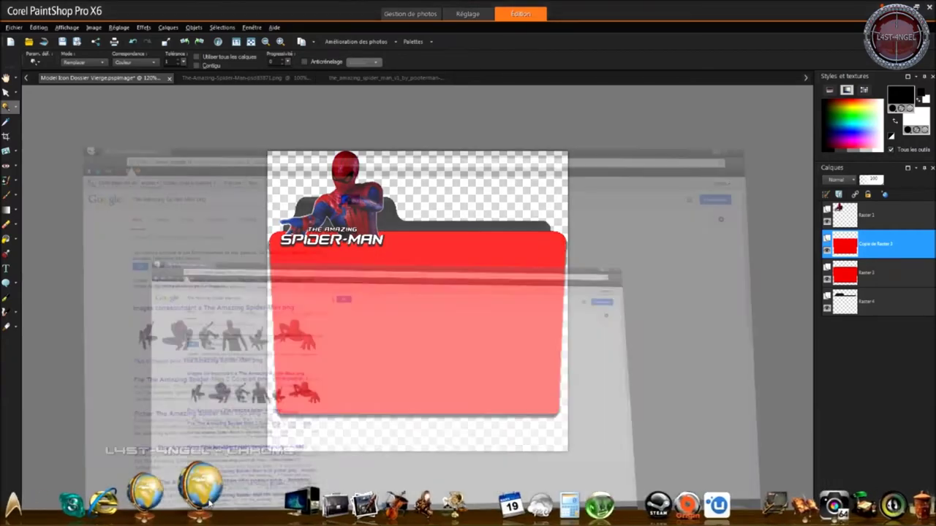
left_click(212, 76)
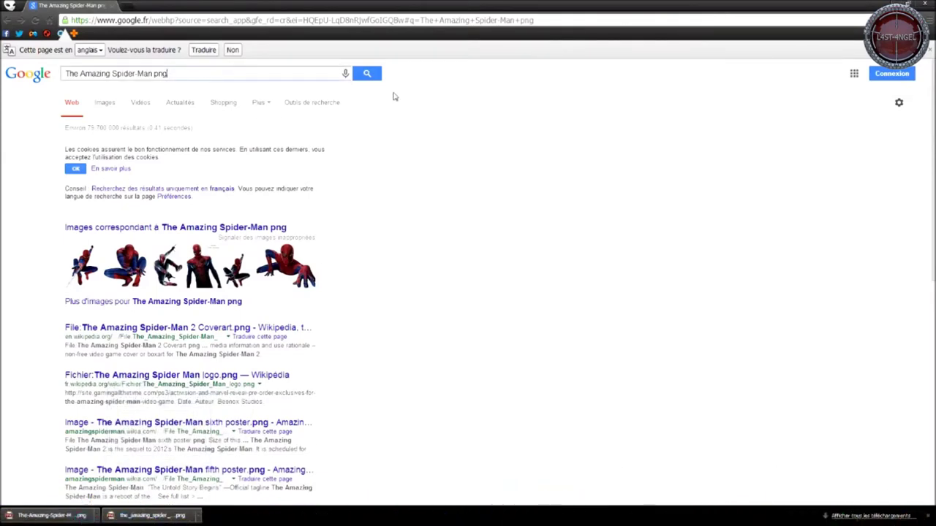
key("BackSpace")
key("BackSpace")
key("BackSpace")
key("BackSpace")
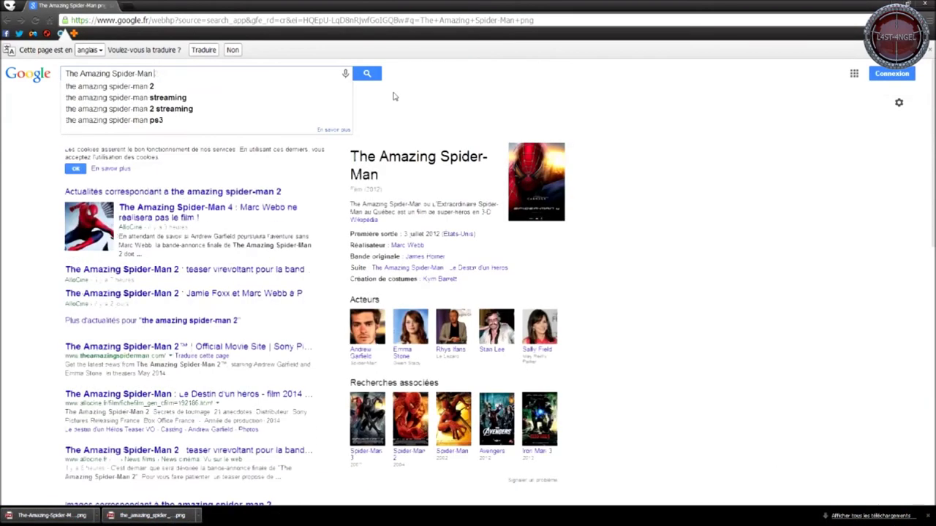
key("Return")
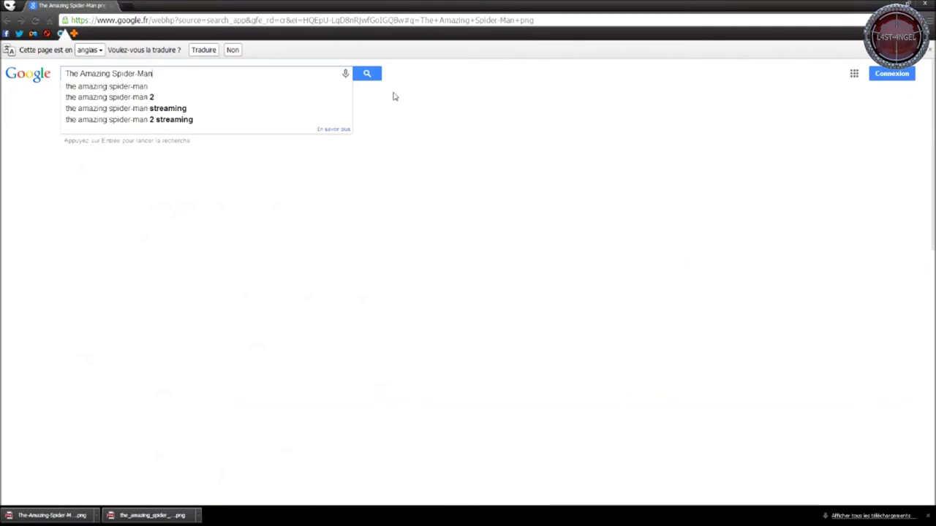
left_click(214, 53)
type("pc")
key("Return")
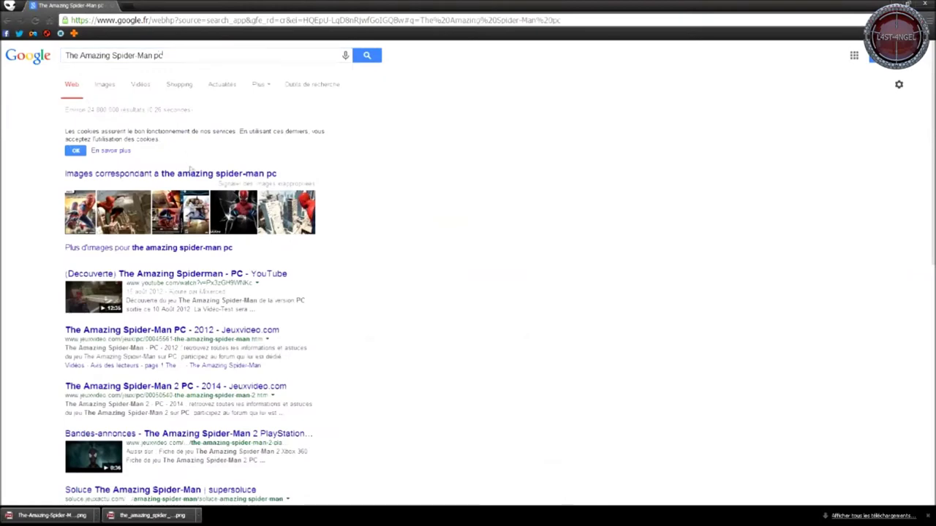
- From the image results, open the screenshot of Spider-Man leaping over the city at full size and copy it
left_click(109, 88)
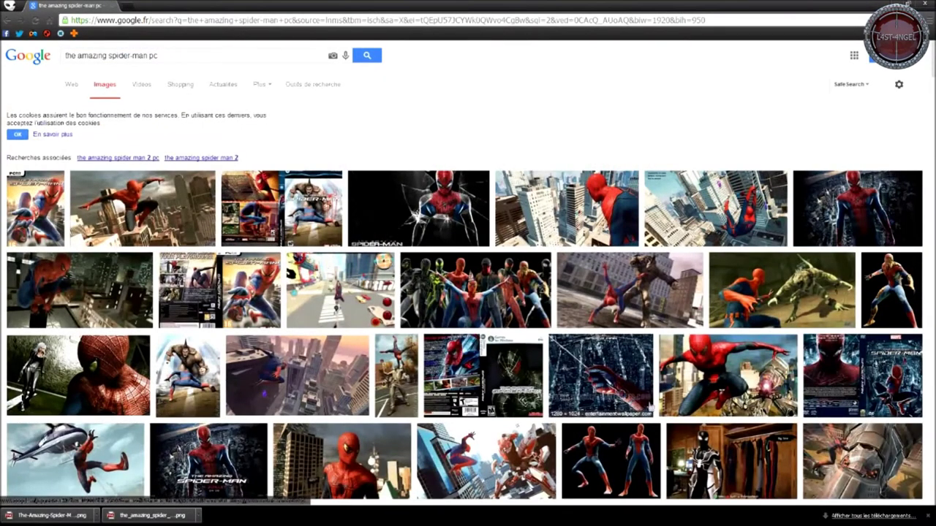
left_click(143, 208)
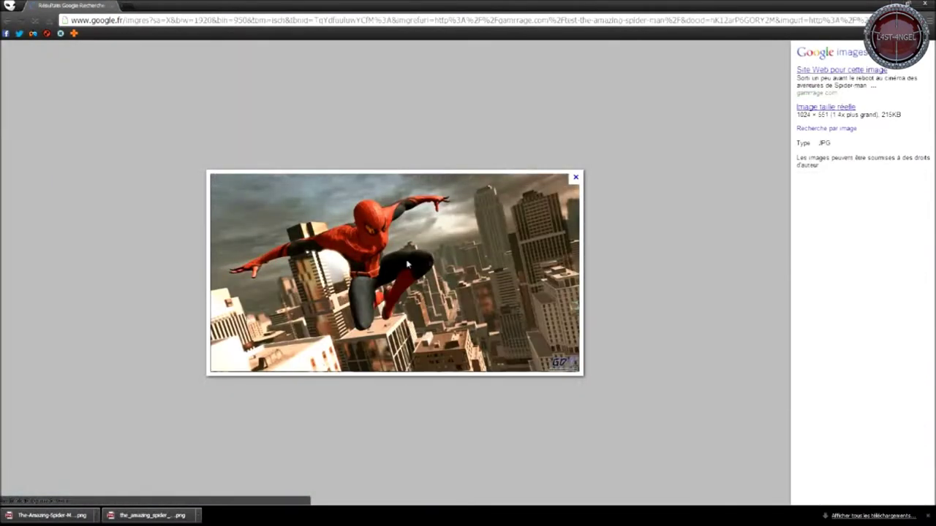
right_click(377, 257)
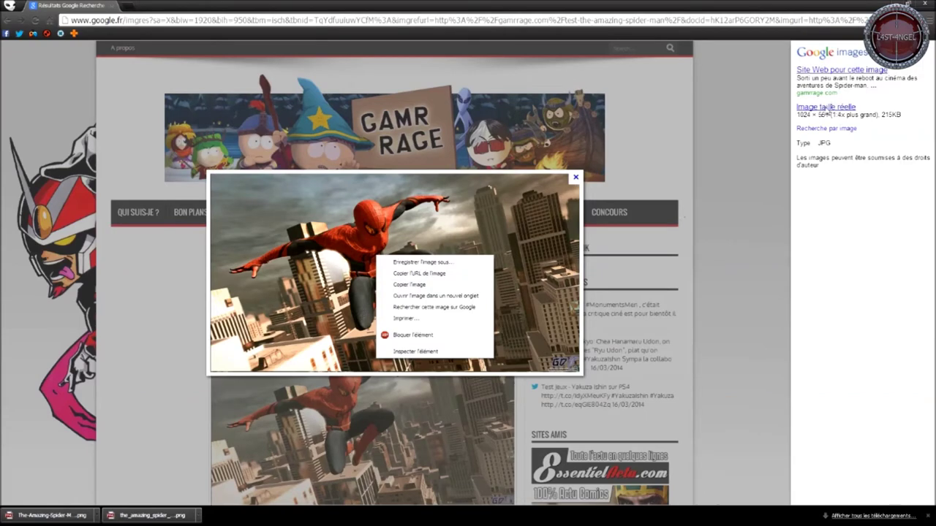
left_click(826, 107)
right_click(160, 154)
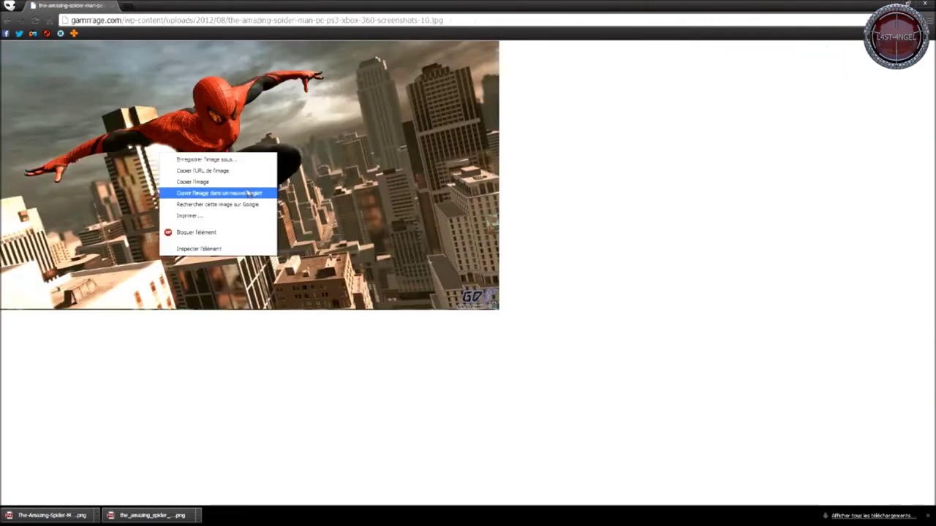
left_click(220, 181)
- Return to PaintShop Pro and paste the copied Spider-Man screenshot as a new image
left_click(898, 3)
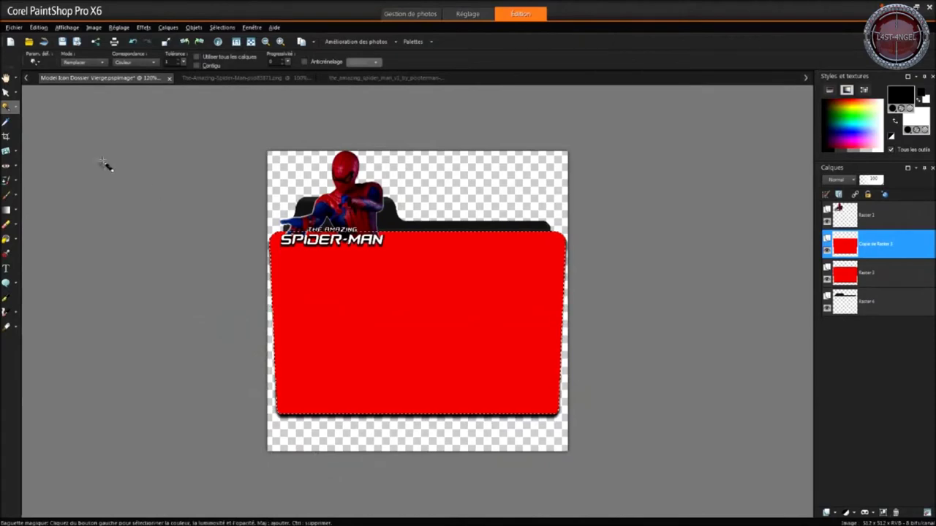
left_click(38, 27)
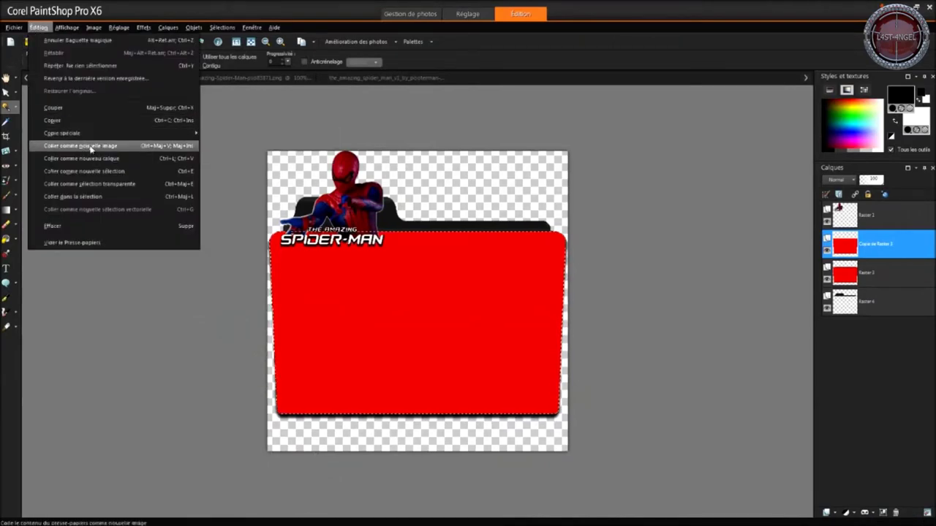
left_click(90, 148)
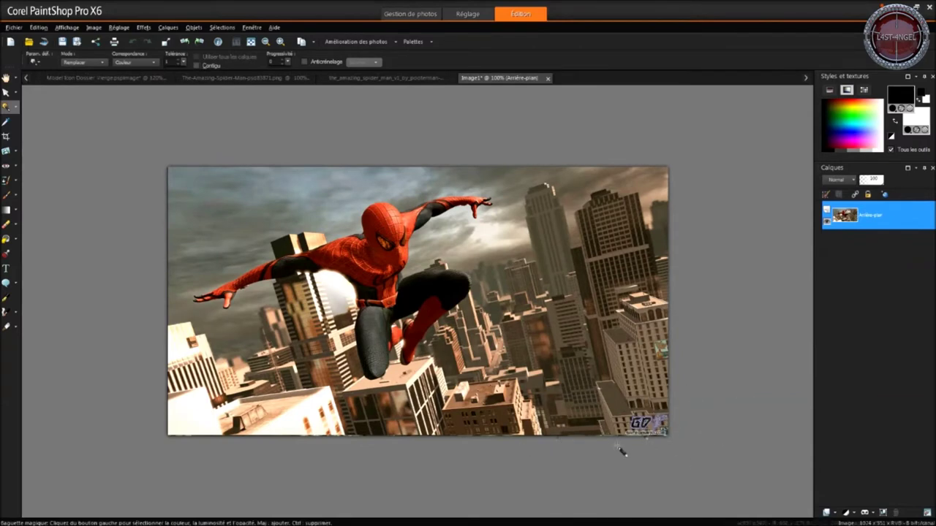
- Crop the pasted screenshot to about 936 x 520 pixels, cutting off the corner watermark
left_click(6, 138)
left_click_drag(108, 141, 625, 424)
double_click(398, 301)
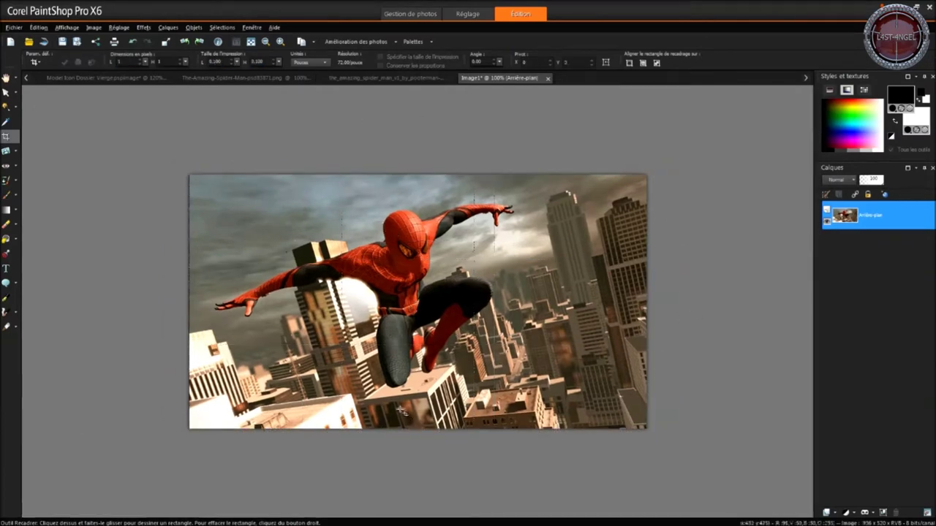
- Cut the entire cropped screenshot and paste it into the selected folder front on the template's copied red layer
key("ctrl+a")
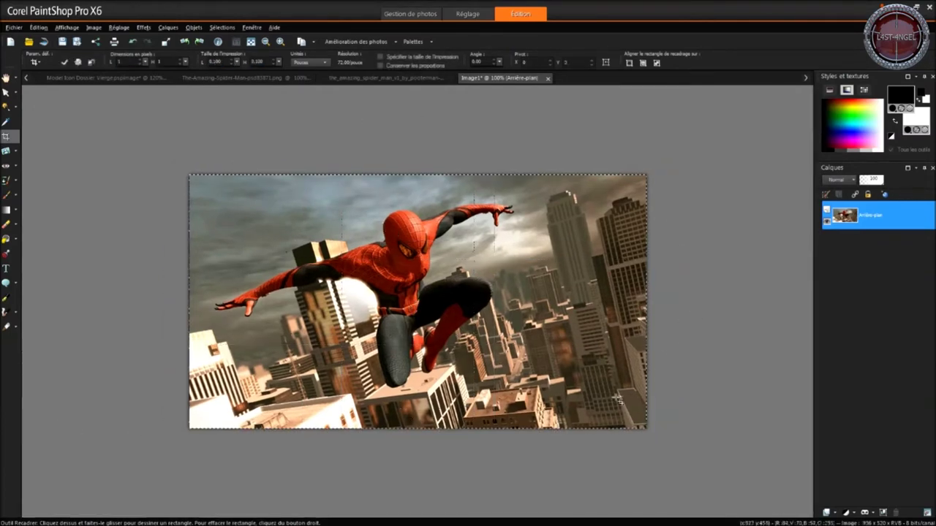
key("Delete")
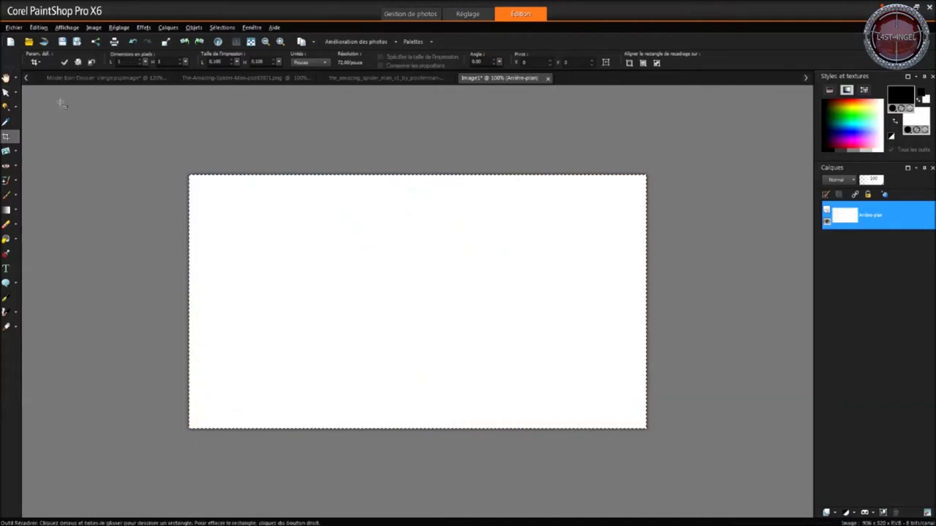
left_click(57, 78)
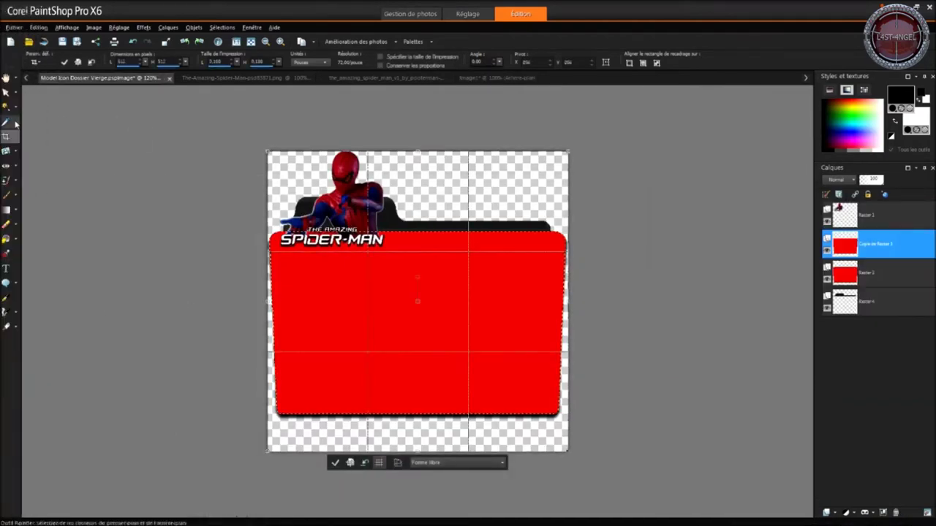
left_click(6, 107)
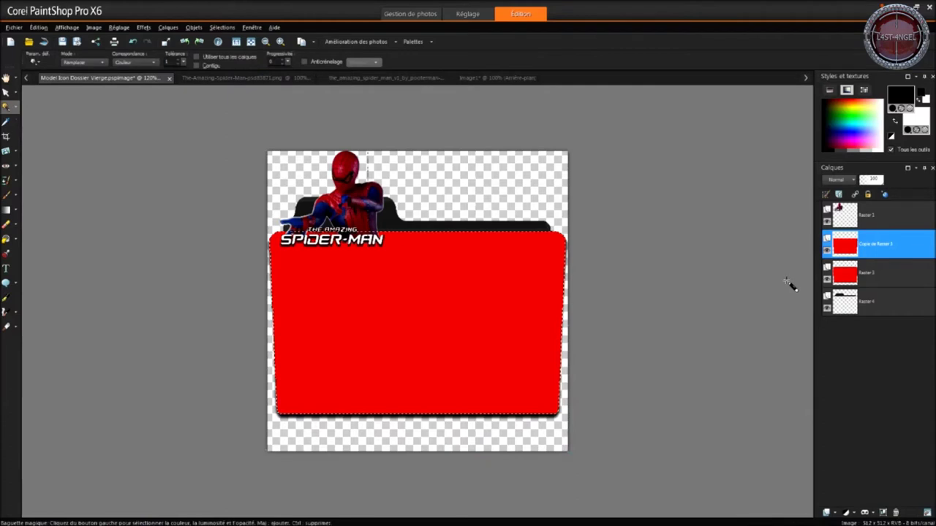
left_click(851, 279)
left_click(839, 250)
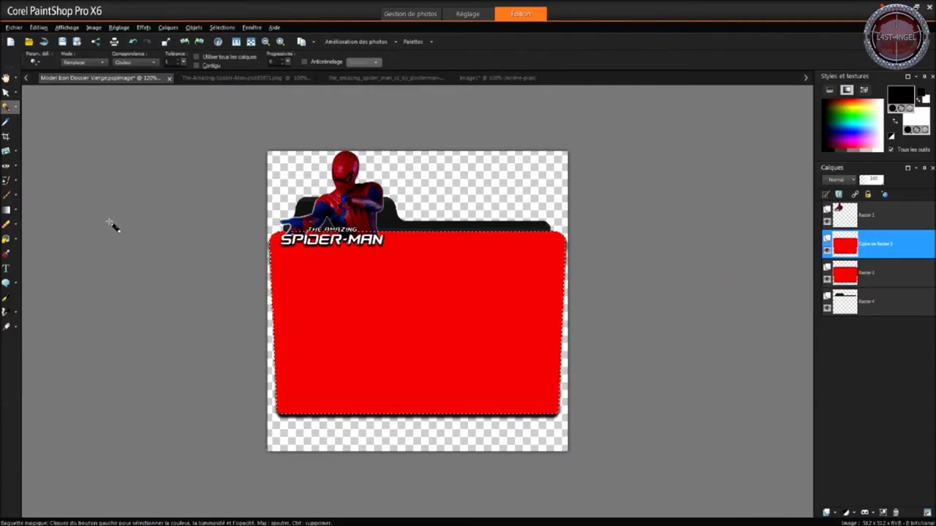
left_click(38, 27)
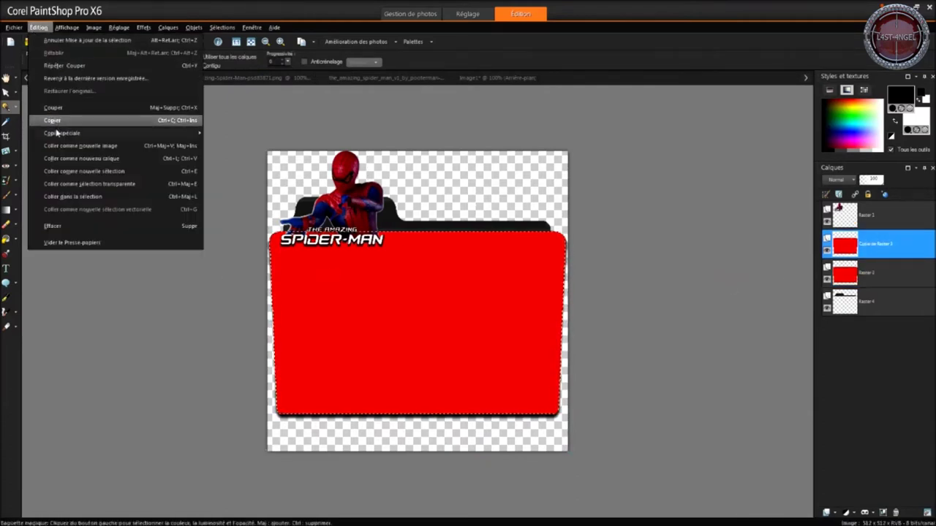
left_click(69, 196)
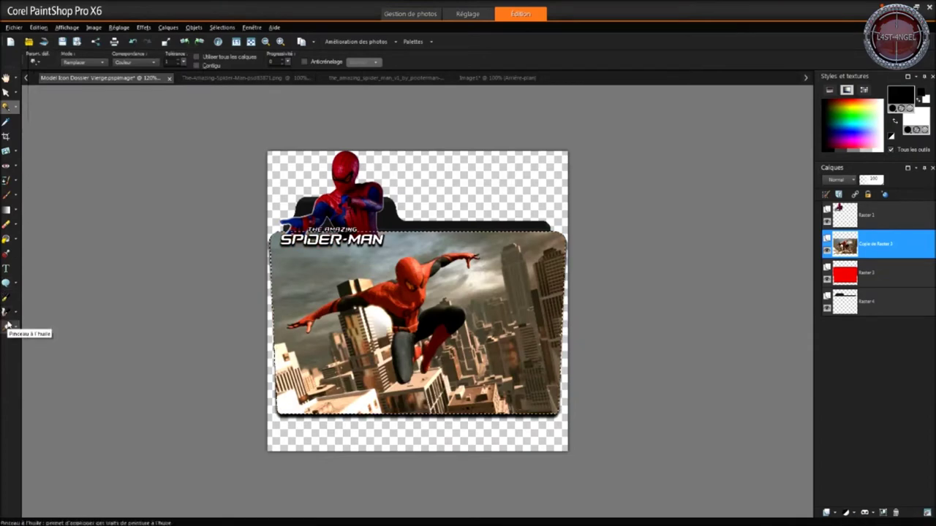
- Adjust the folder front picture's brightness to -5 and contrast to 10
left_click(124, 27)
mouse_move(163, 124)
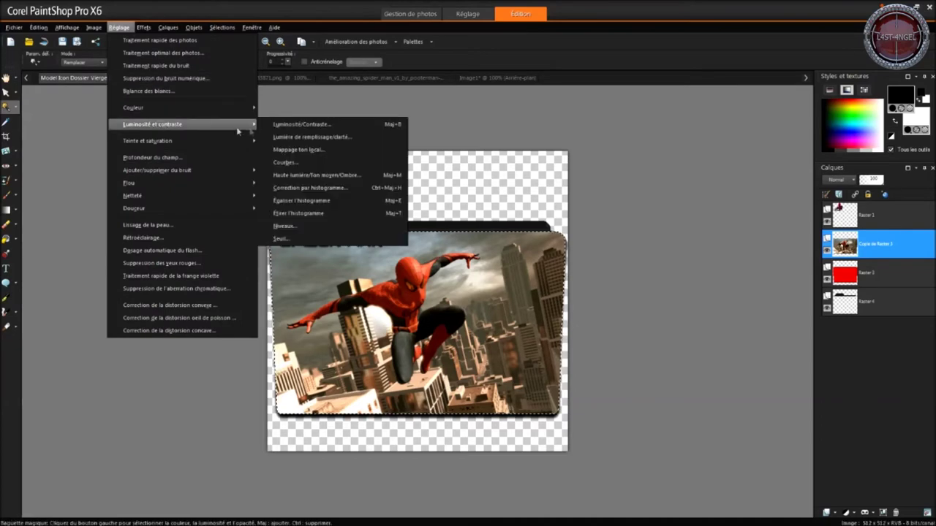
left_click(283, 124)
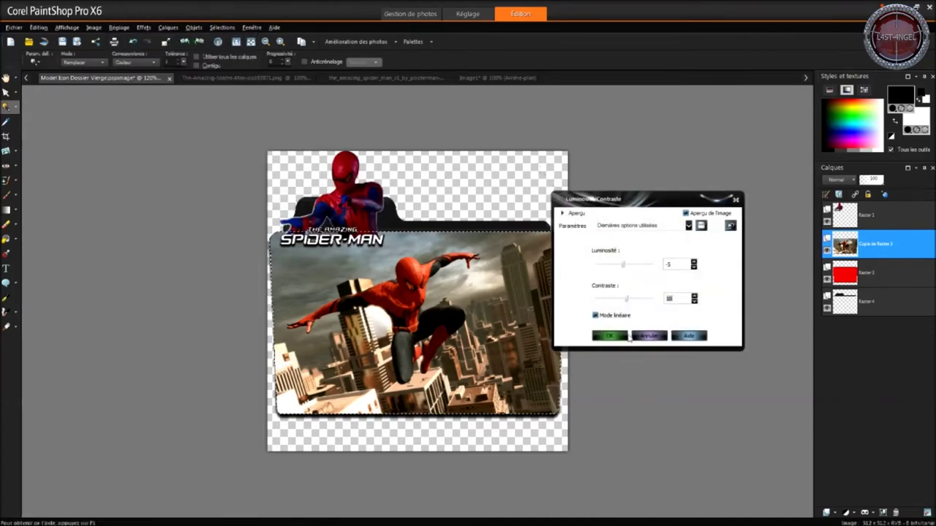
left_click(619, 337)
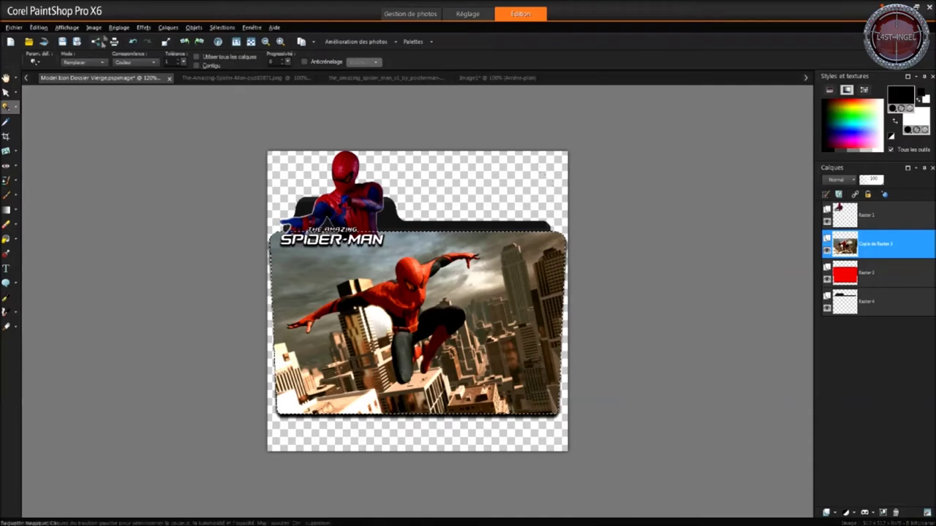
- Sharpen the folder front picture with the basic Netteté filter
left_click(121, 27)
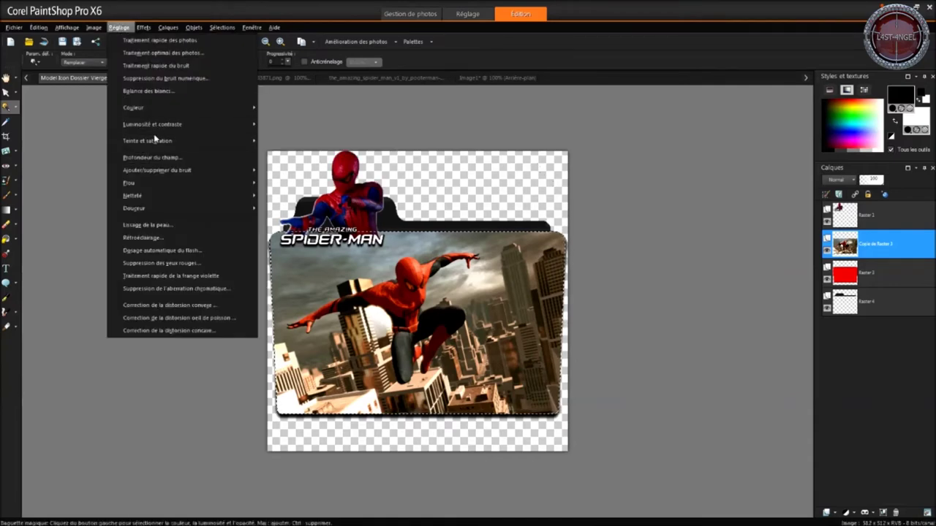
mouse_move(209, 196)
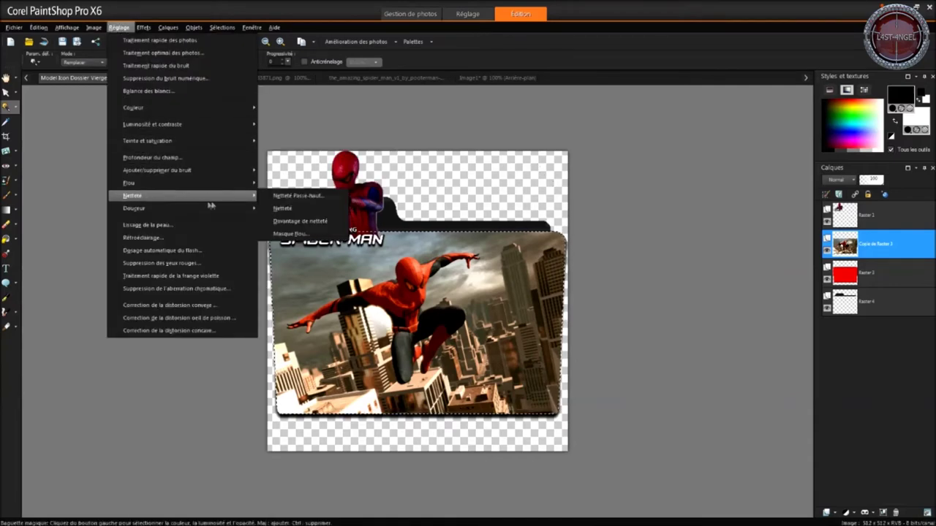
left_click(283, 212)
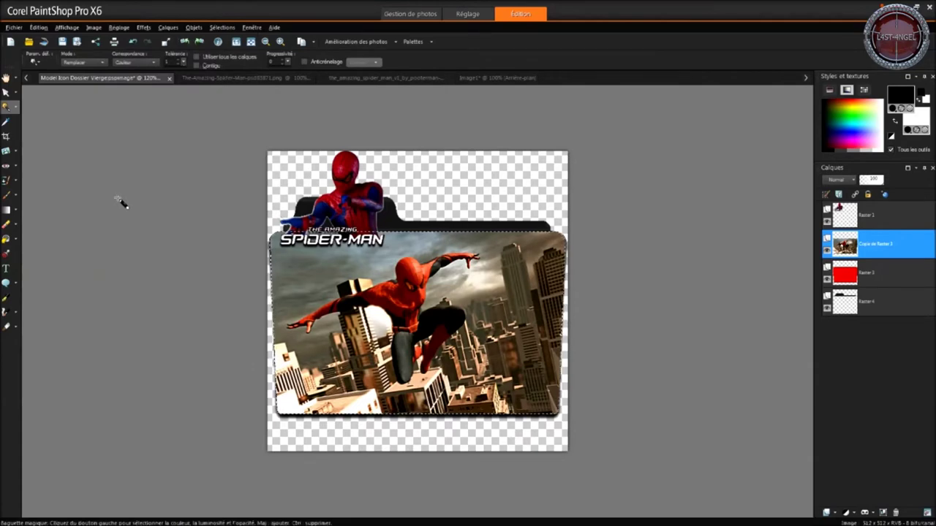
- Save the icon as the merged PNG file Model Icon Dossier Vierge.png in the Icon folder of the Images library
left_click(14, 27)
left_click(45, 109)
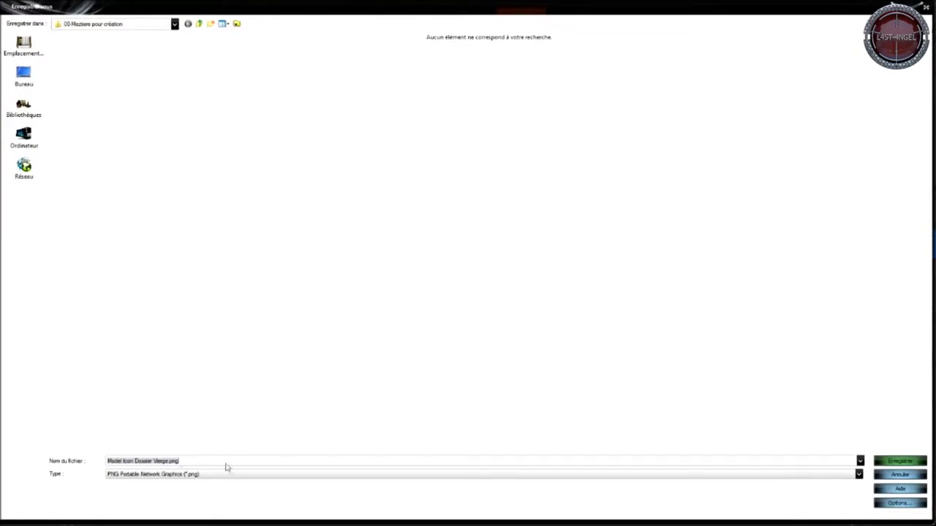
left_click(223, 459)
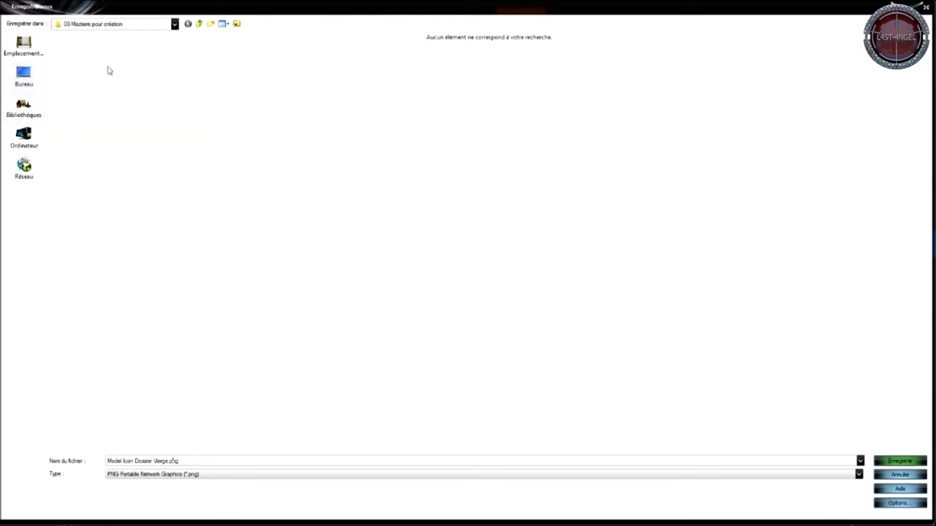
left_click(24, 108)
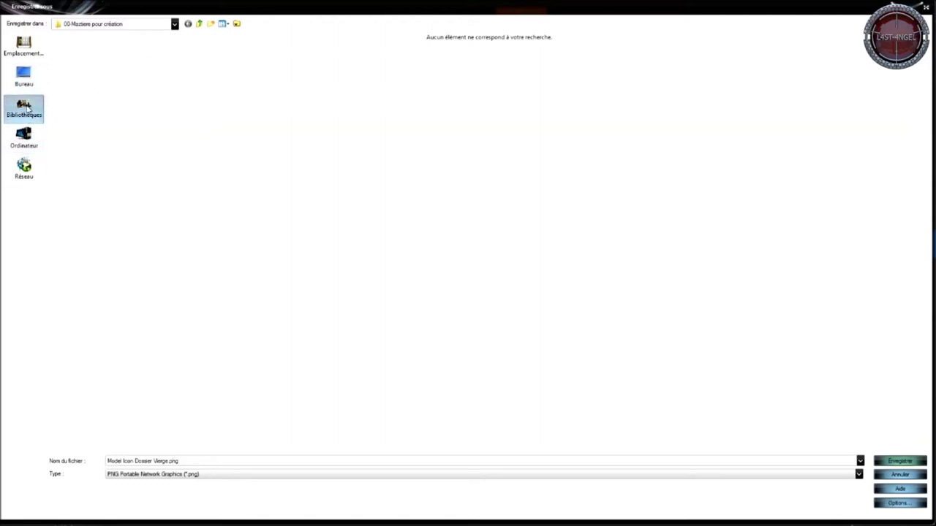
double_click(209, 45)
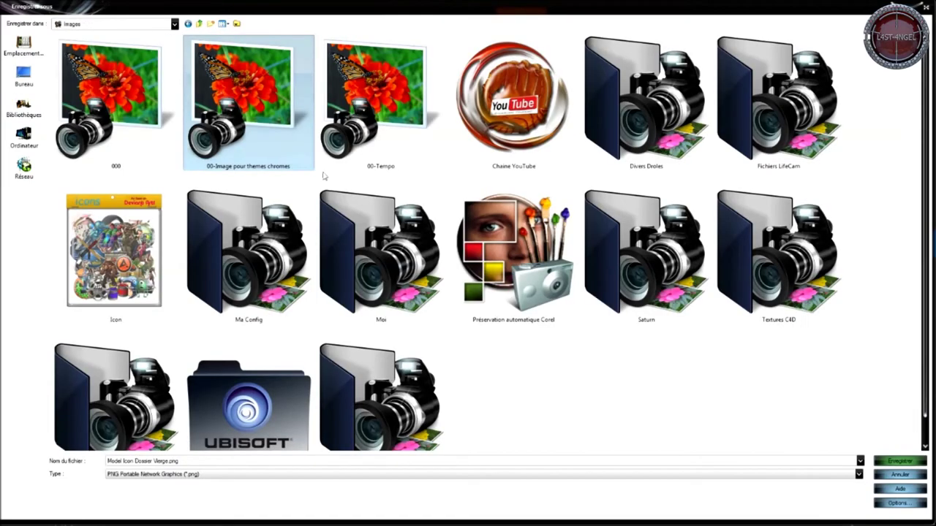
double_click(79, 268)
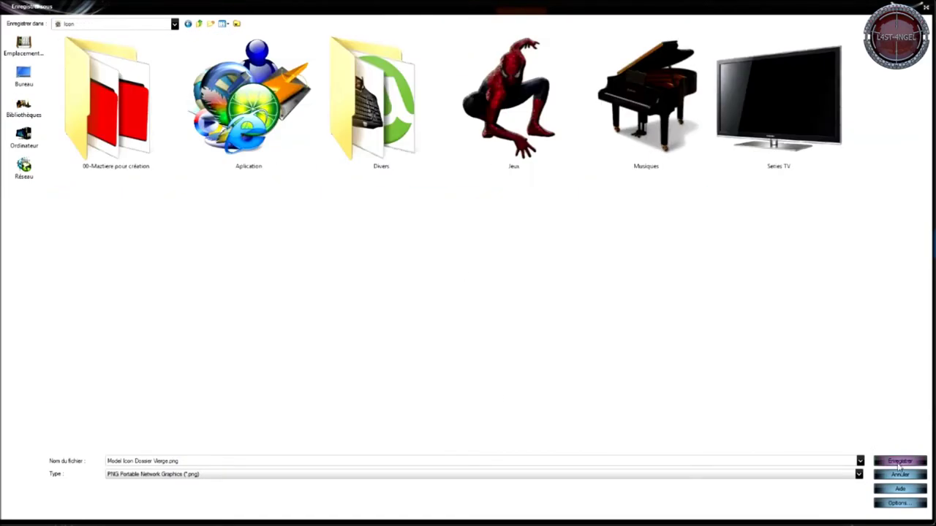
left_click(900, 462)
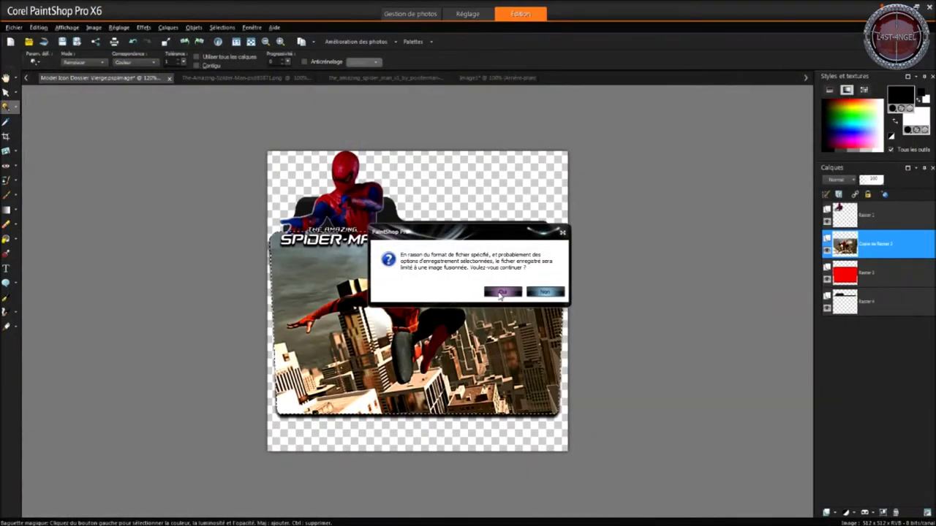
left_click(502, 293)
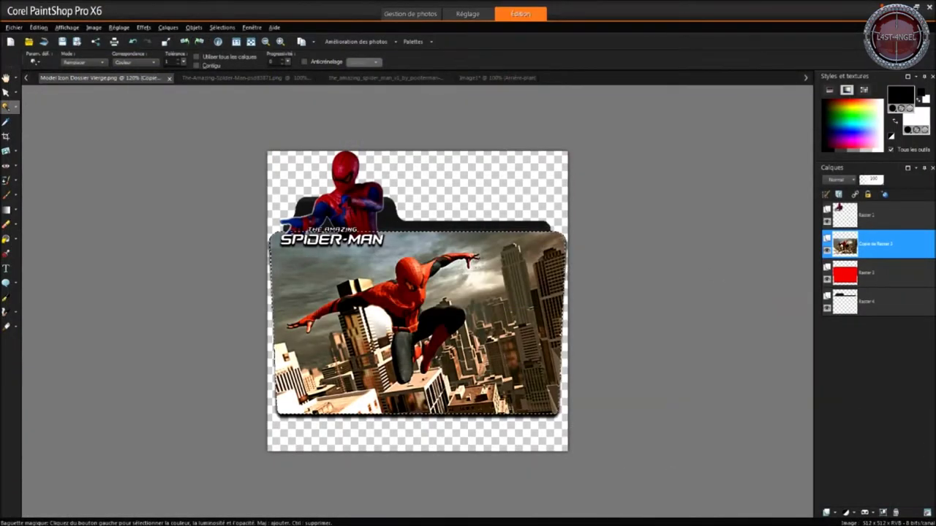
- Switch to Chrome, go back to the Spider-Man image results and preview the 1920 x 1080 Steam screenshot
mouse_move(206, 497)
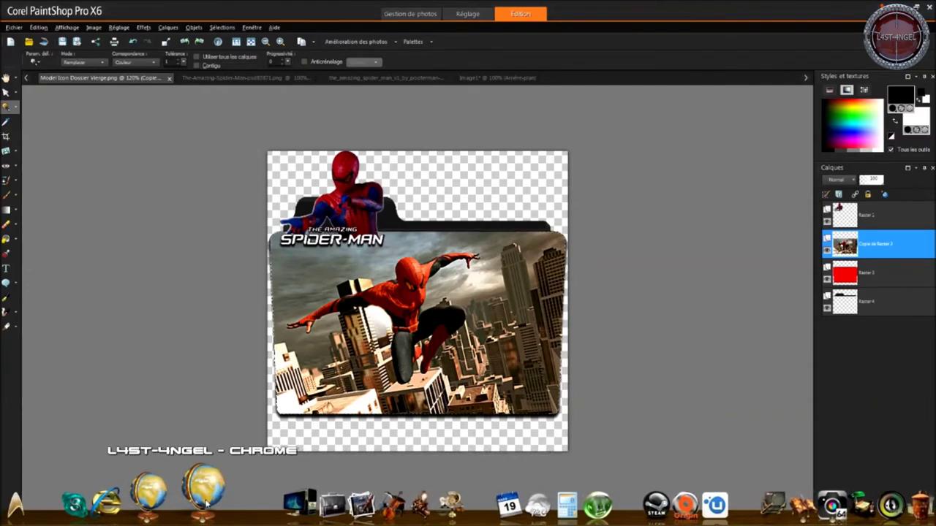
left_click(206, 497)
key("alt+Left")
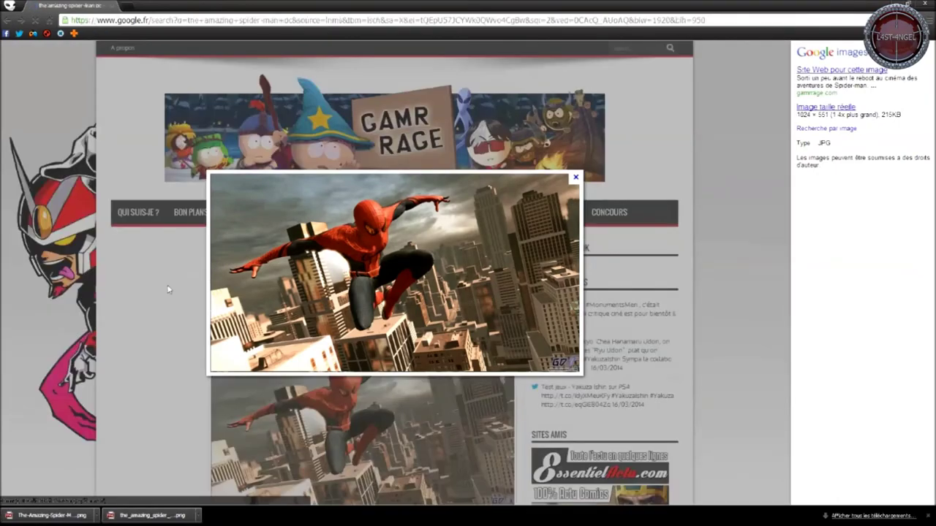
key("alt+Left")
scroll(108, 354, "down", 3)
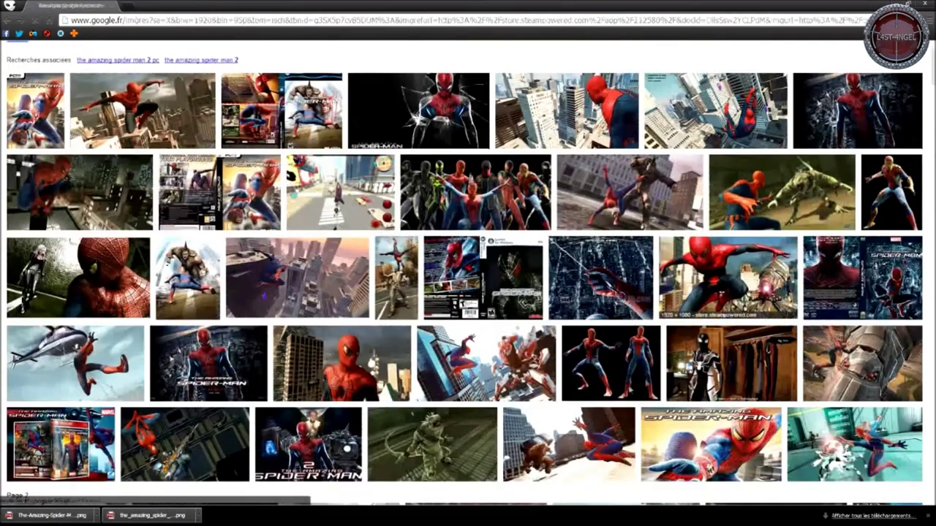
left_click(727, 282)
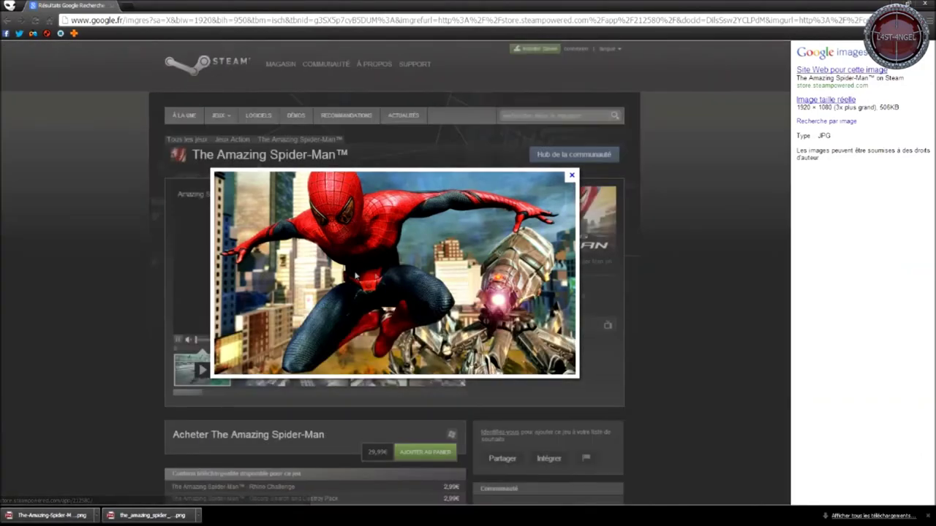
key("alt+Left")
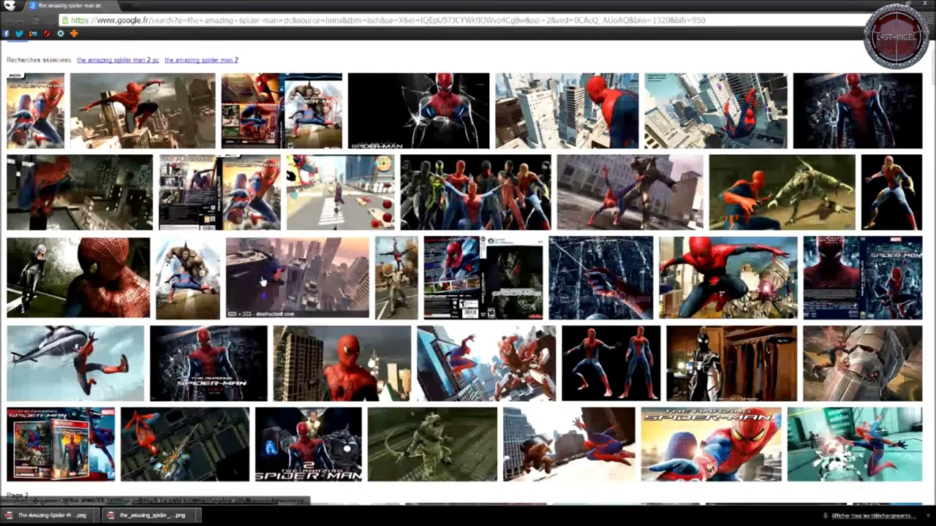
- Find the screenshot of Spider-Man clinging to a pole further down the image results and copy it
scroll(267, 282, "down", 3)
scroll(256, 280, "down", 2)
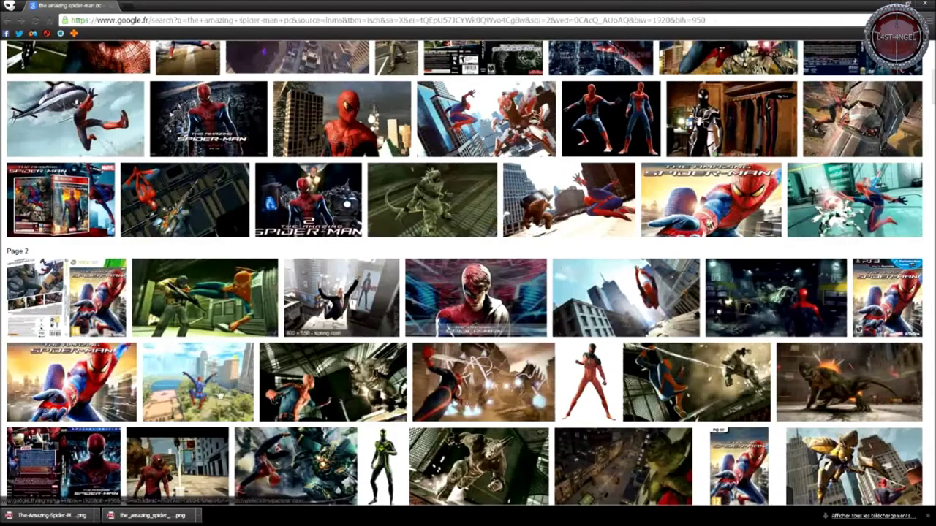
scroll(12, 307, "down", 1)
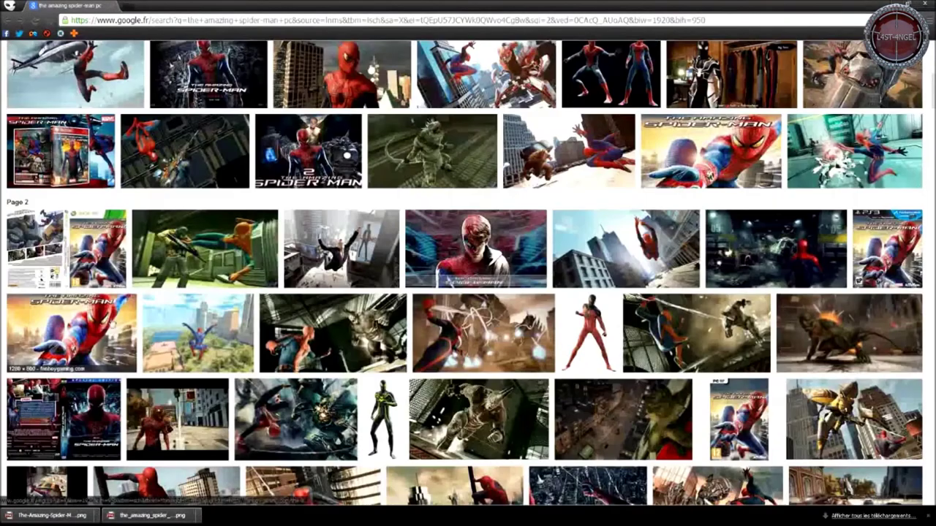
scroll(106, 322, "down", 3)
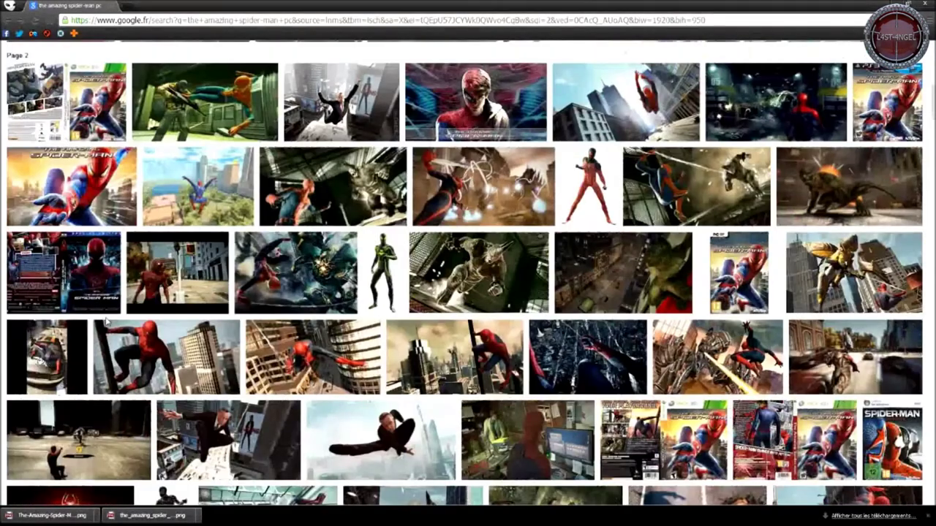
scroll(106, 321, "down", 1)
left_click(157, 311)
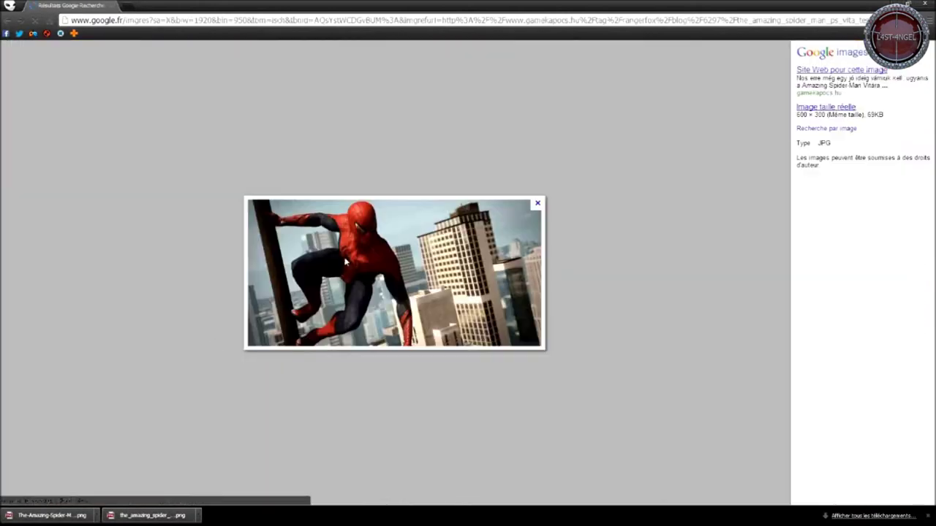
right_click(345, 259)
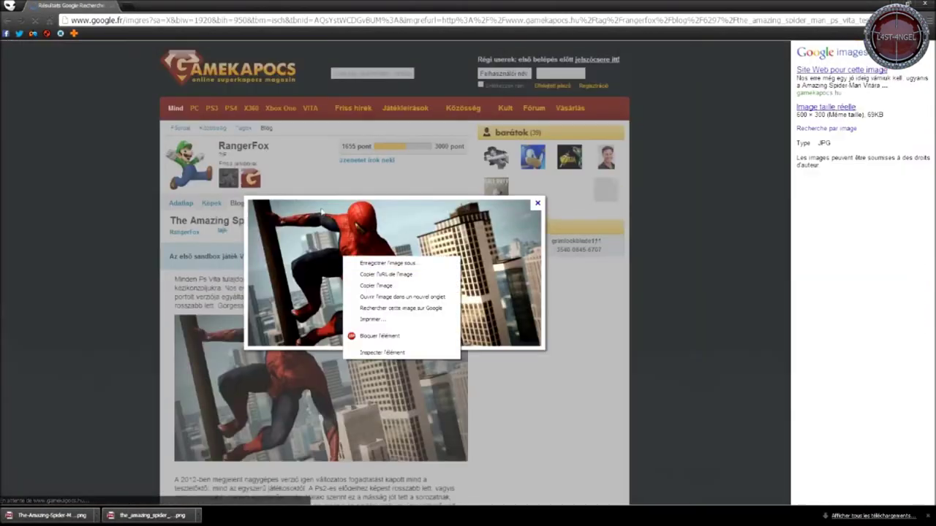
left_click(394, 287)
- Return to PaintShop Pro and paste the copied pole screenshot into the folder front selection
mouse_move(303, 504)
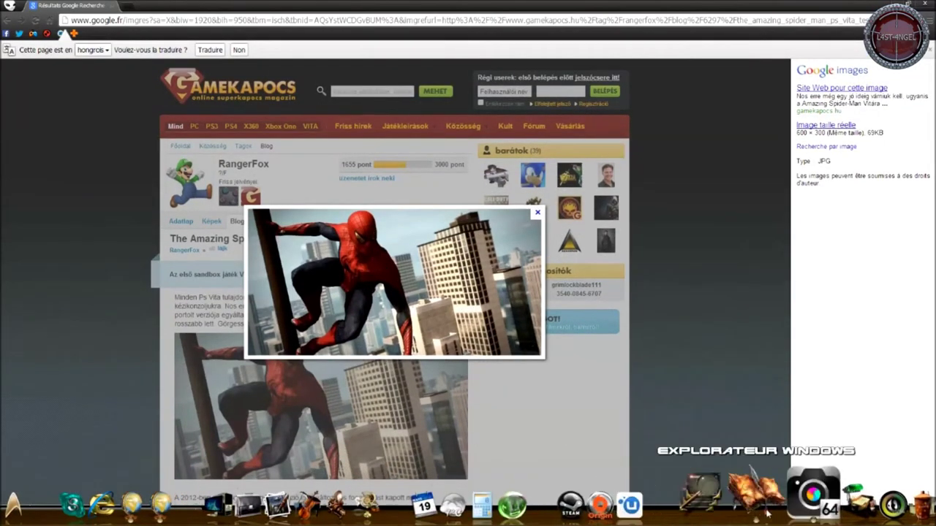
left_click(834, 504)
left_click(38, 27)
left_click(55, 172)
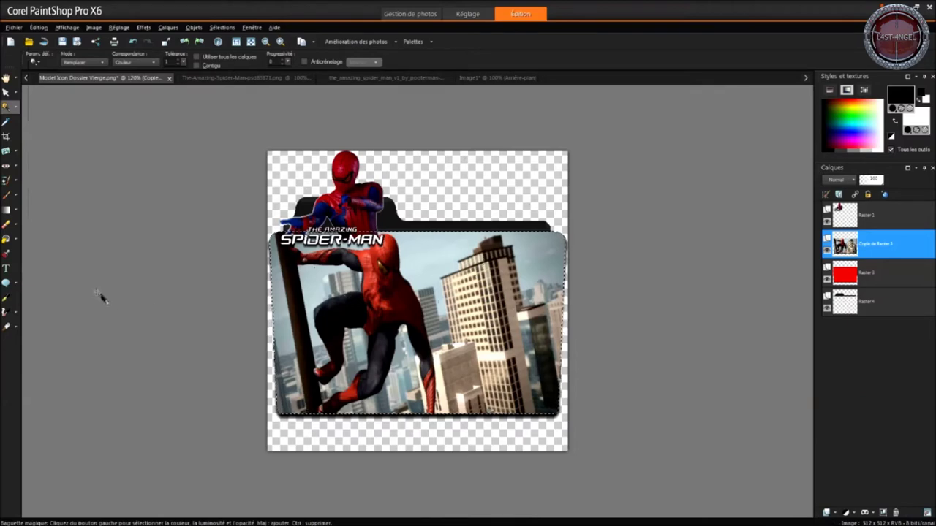
- Switch to Chrome, go back to the image results and copy the zavvi.com screenshot of Spider-Man swinging above a street
mouse_move(3, 103)
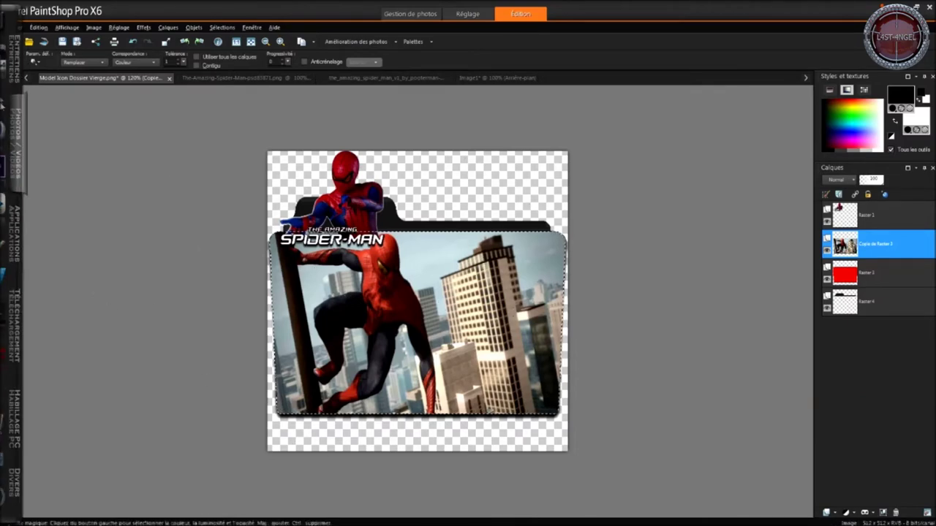
mouse_move(315, 512)
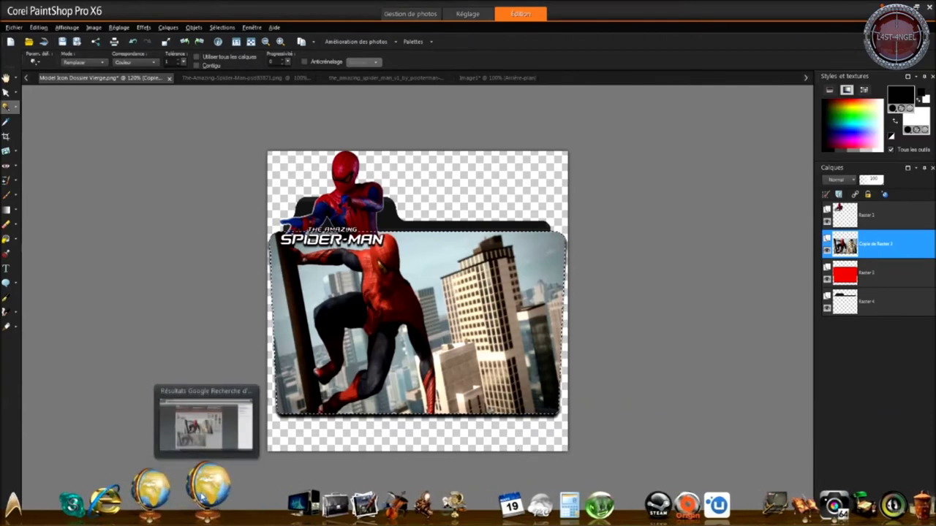
left_click(202, 498)
left_click(125, 309)
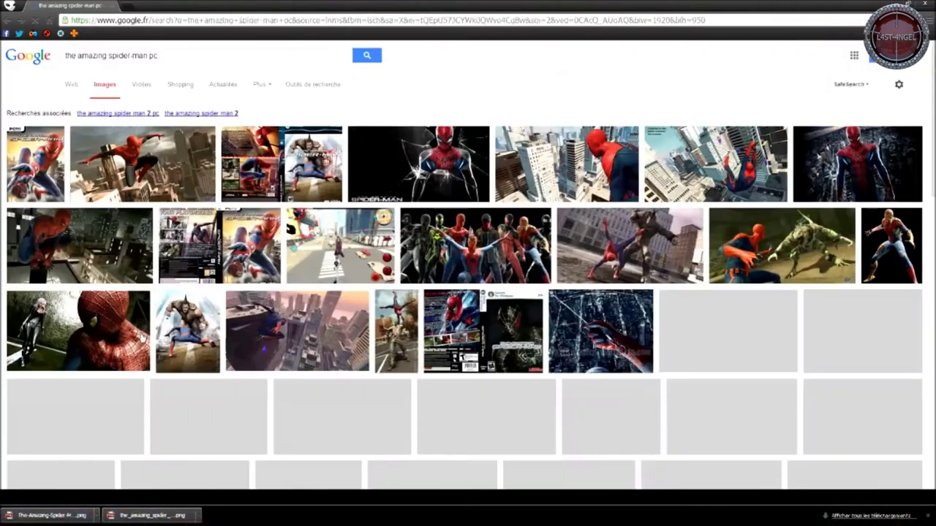
scroll(146, 336, "down", 15)
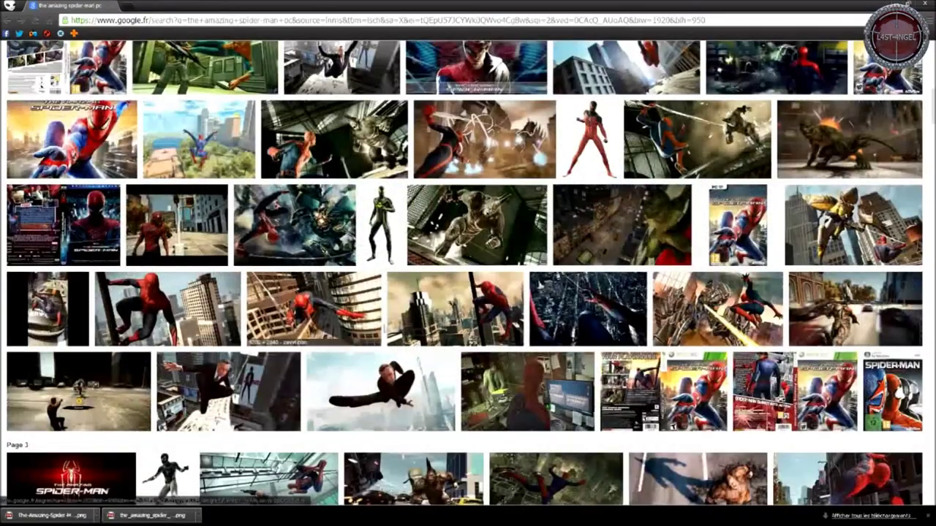
left_click(315, 308)
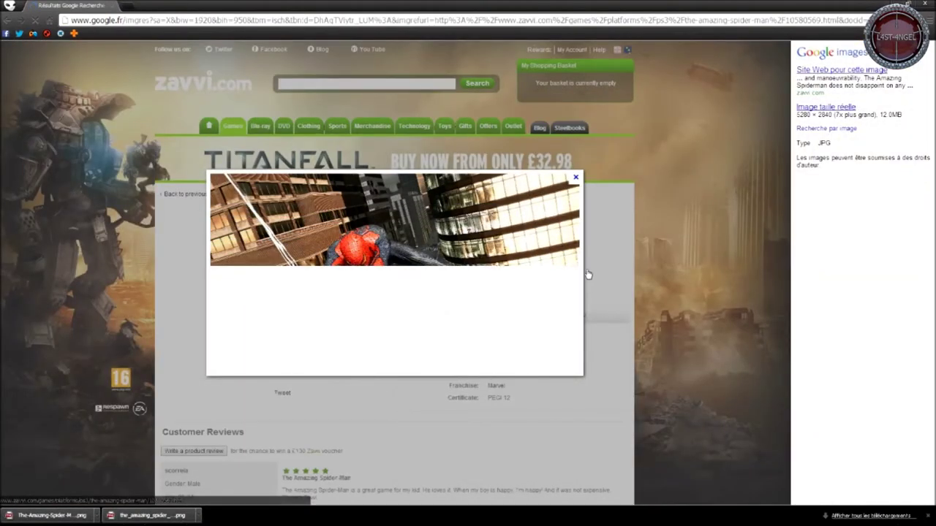
right_click(365, 243)
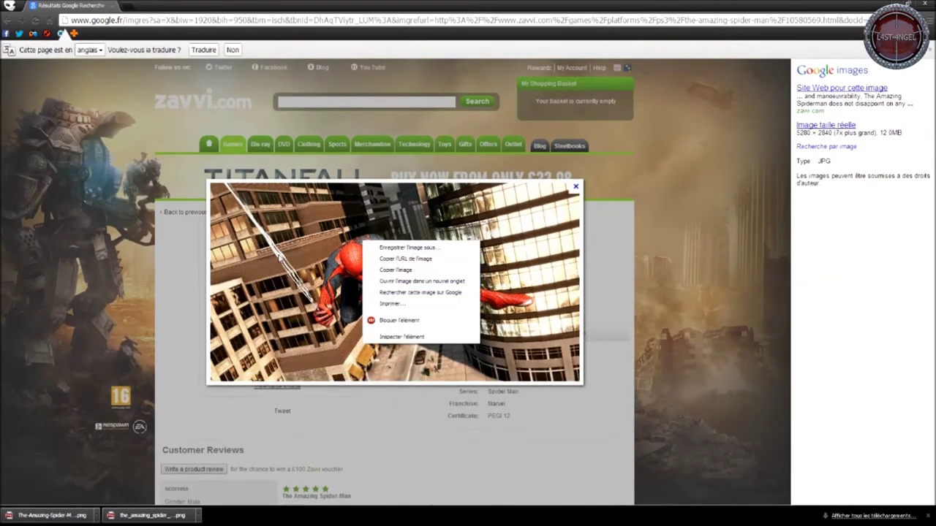
right_click(279, 256)
left_click(319, 285)
- Return to PaintShop Pro and paste the copied swinging screenshot into the folder front selection
mouse_move(324, 512)
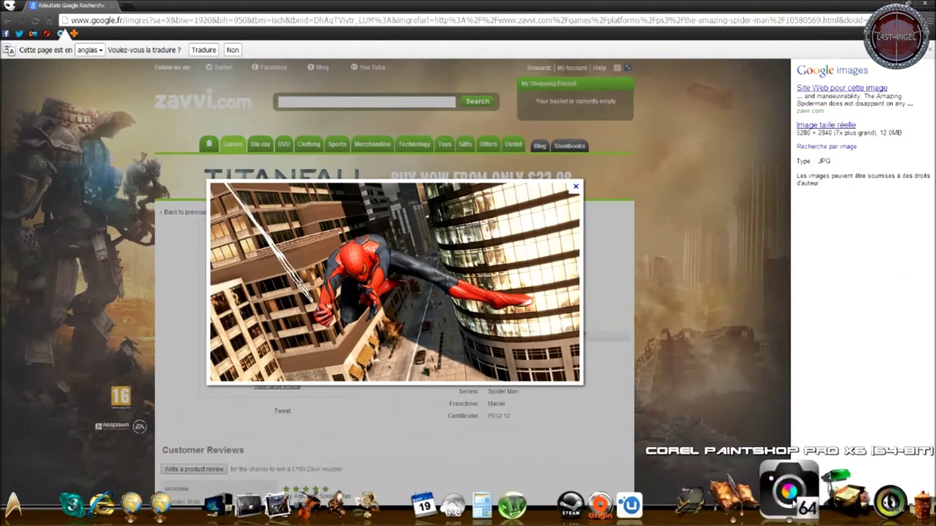
left_click(789, 486)
left_click(38, 27)
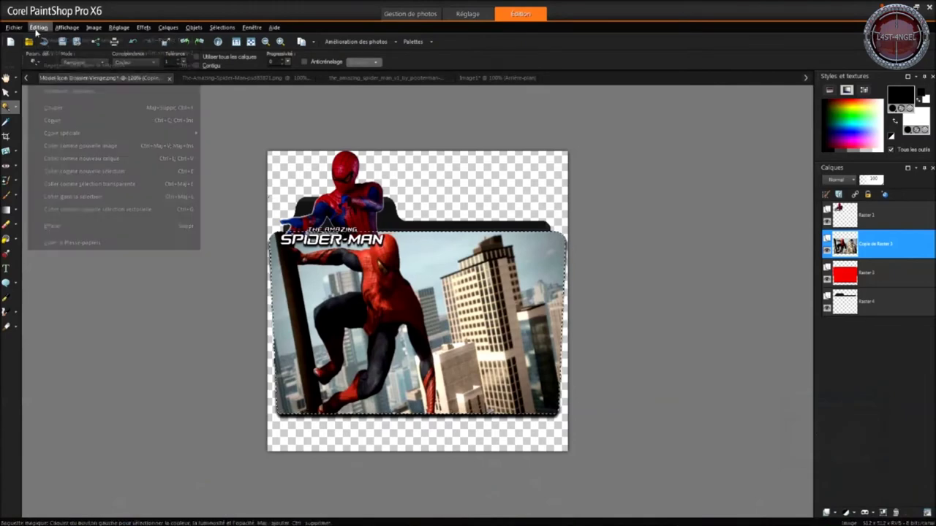
left_click(64, 197)
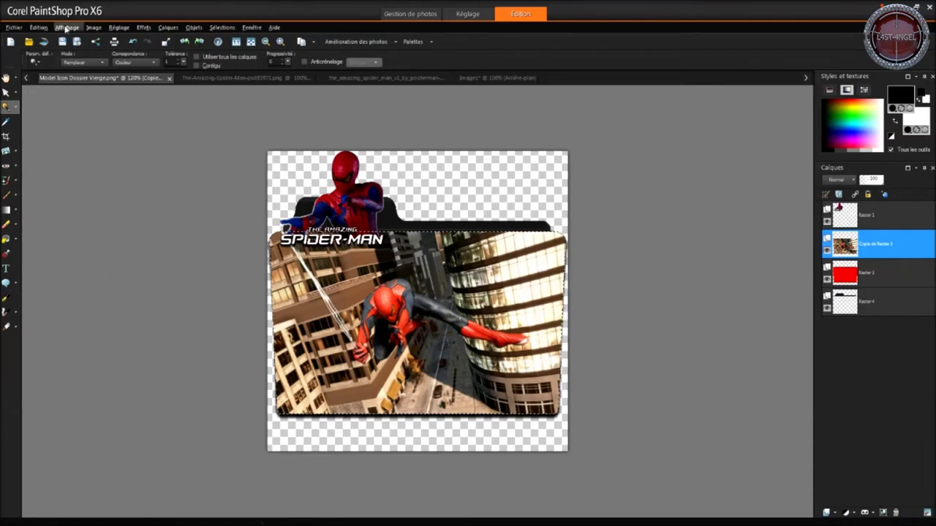
- Adjust the new folder front picture's brightness to -5 and contrast to 10 in linear mode
left_click(38, 29)
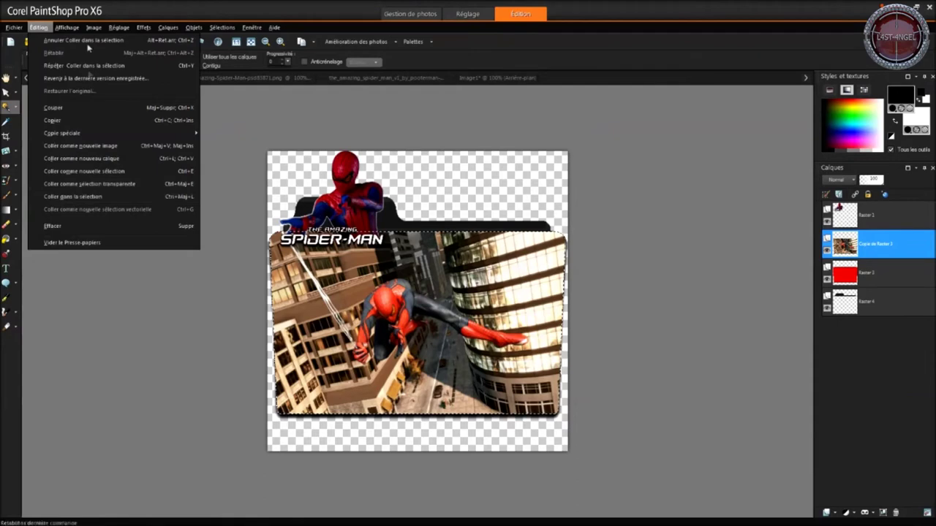
mouse_move(119, 27)
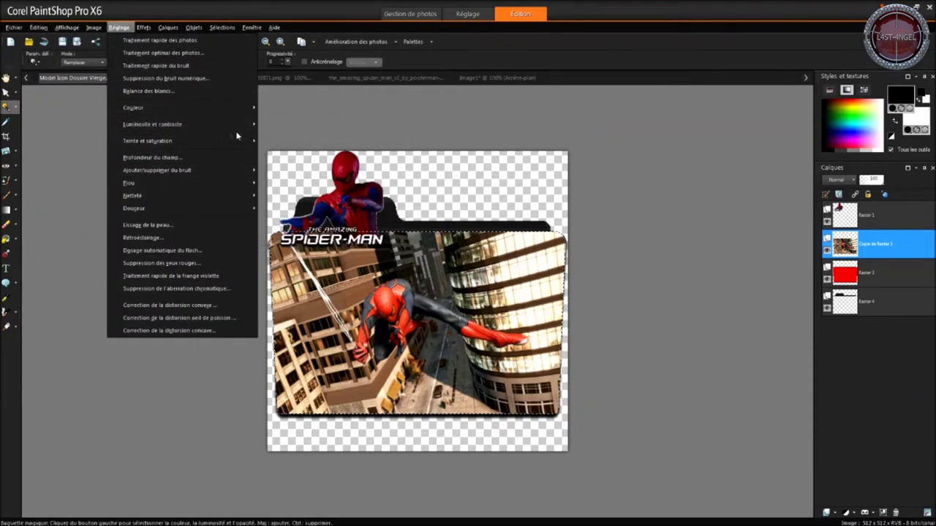
left_click(273, 125)
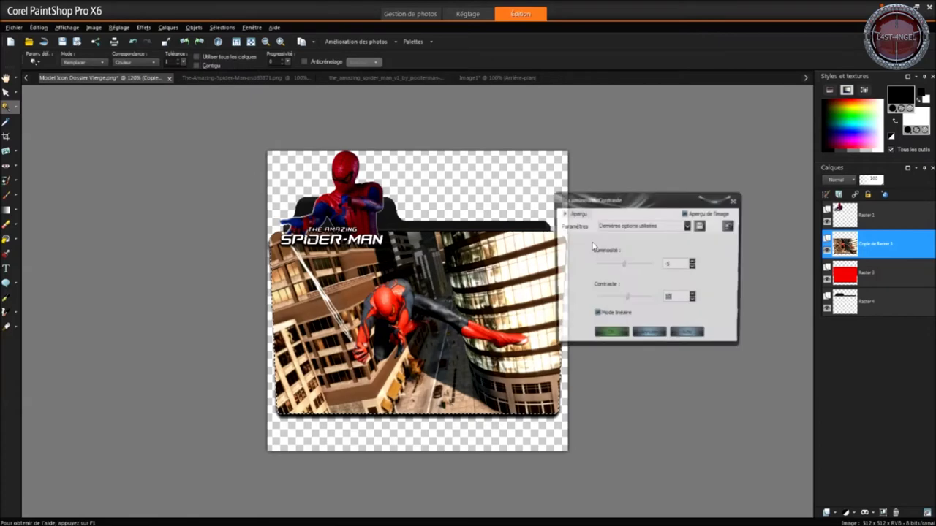
left_click(614, 336)
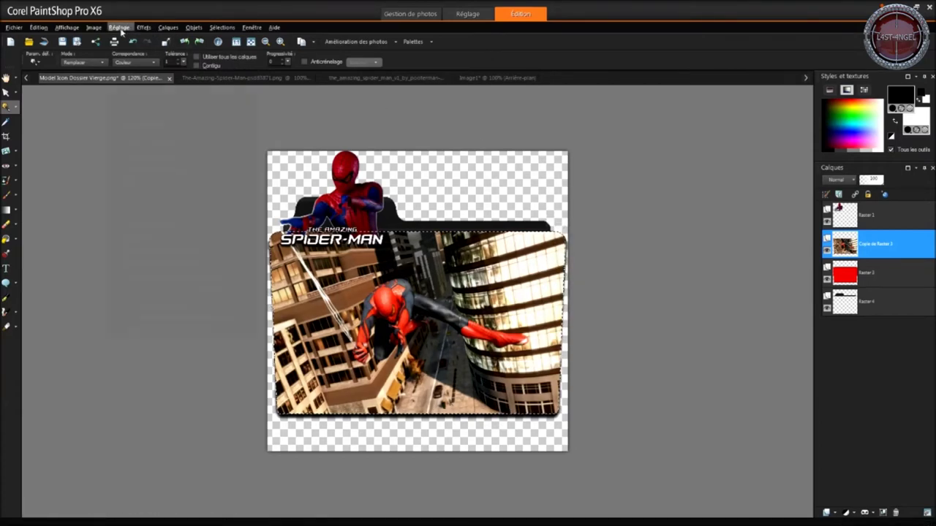
- Sharpen the folder front picture of Spider-Man swinging above the street with the basic Sharpen (Netteté) adjustment
left_click(120, 28)
mouse_move(174, 198)
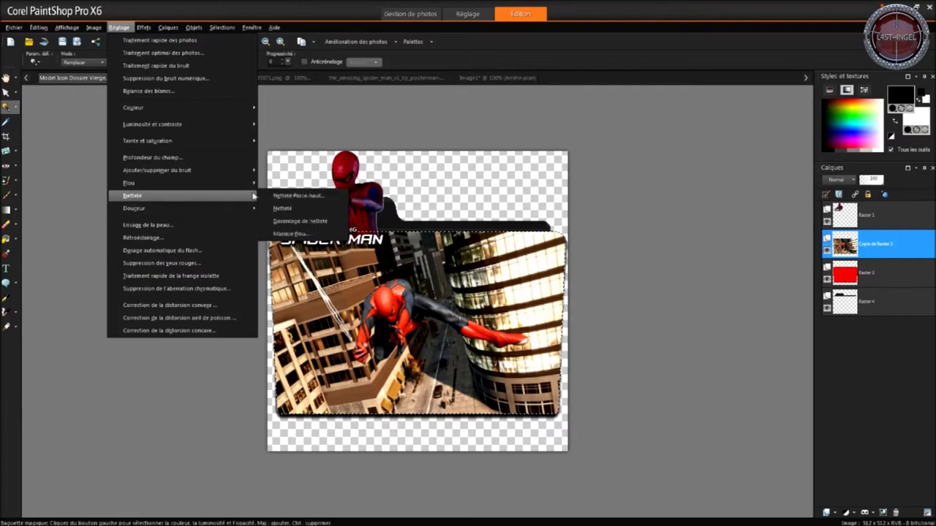
left_click(281, 208)
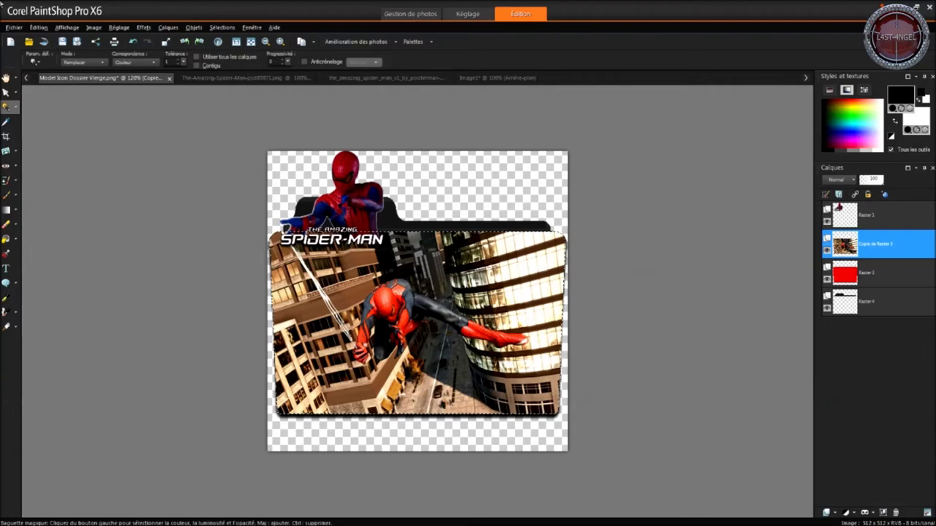
- Start saving the icon under a new name and rename the existing Model Icon Dossier Vierge.png to The Amazing Spider Man - 001.png
left_click(14, 27)
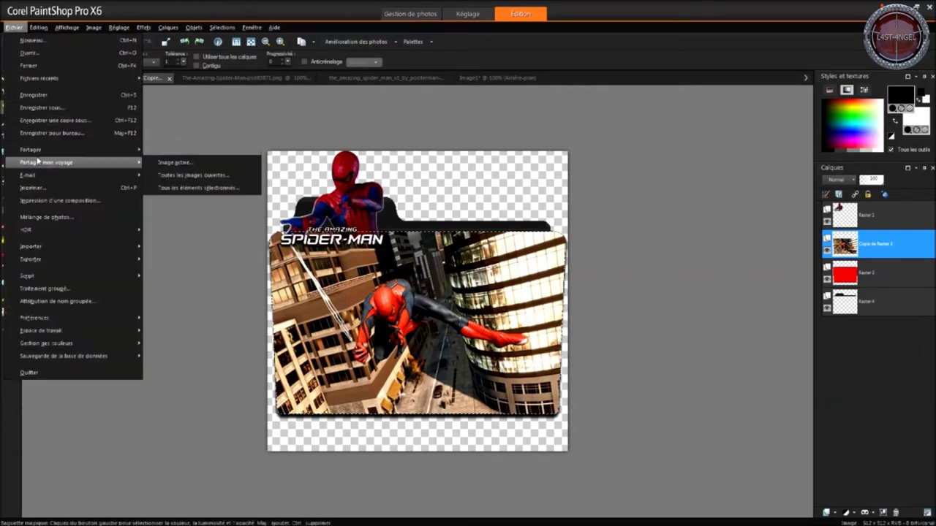
left_click(38, 108)
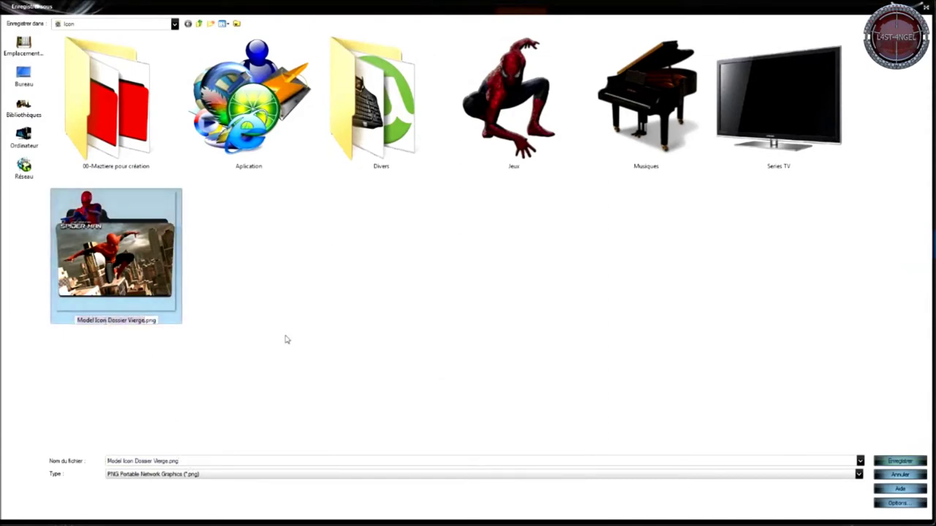
key("F2")
type("The Amazing Spider Man")
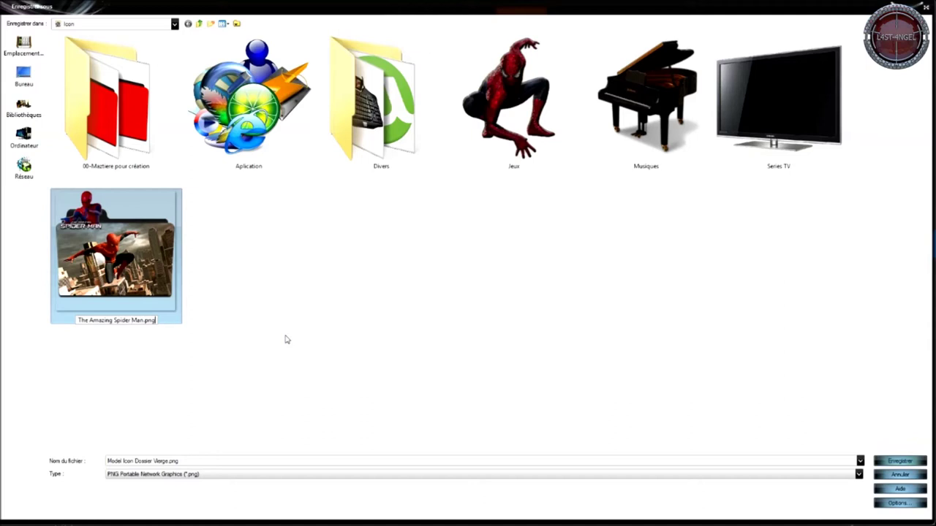
type("001")
key("Return")
left_click(171, 219)
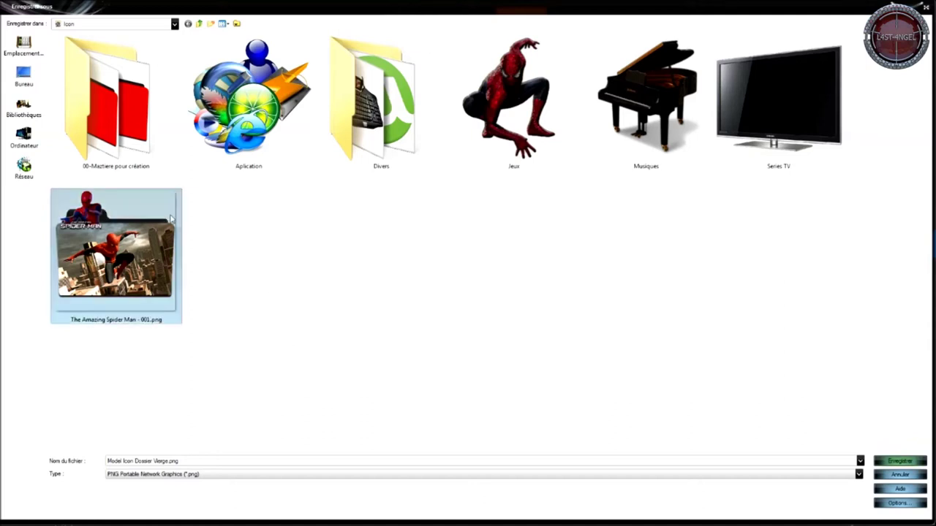
- Save the current icon as The Amazing Spider Man - 002.png in the Icon folder, accepting the merged image
left_click(220, 461)
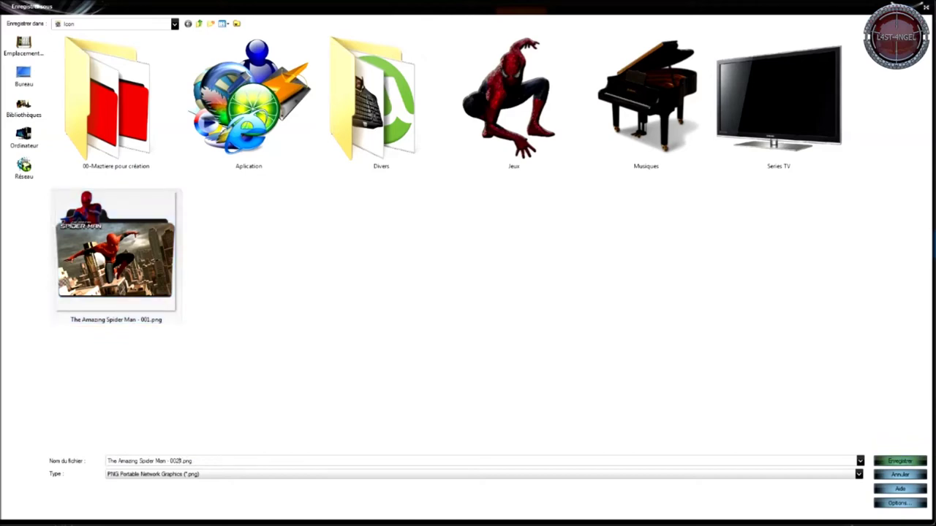
key("Return")
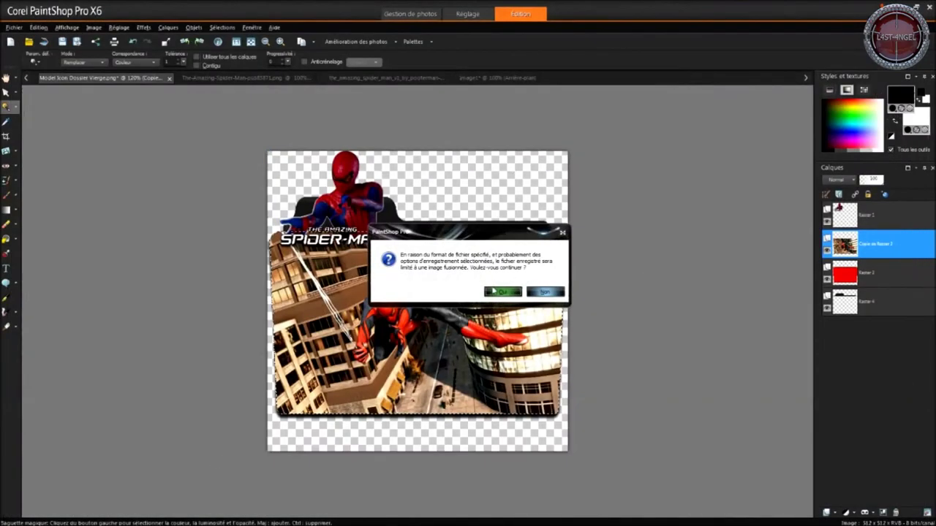
left_click(494, 291)
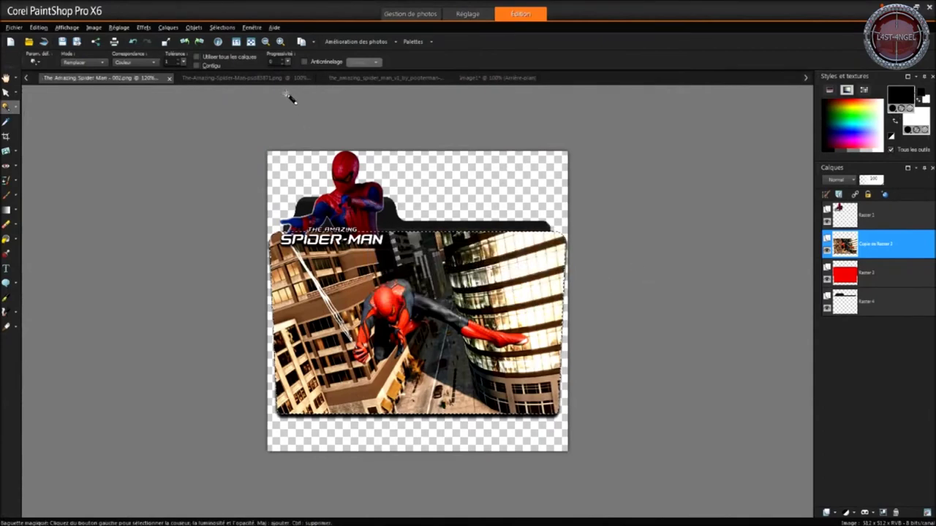
- Copy the crouching Spider-Man cutout and paste it as a new layer in the 002 icon, with the existing Spider-Man and logo layer hidden
left_click(487, 78)
left_click(430, 78)
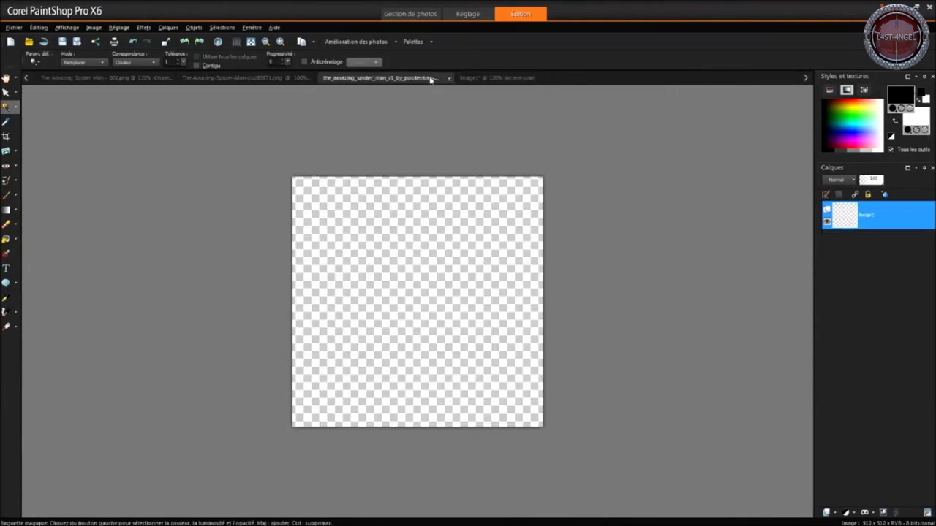
left_click(270, 78)
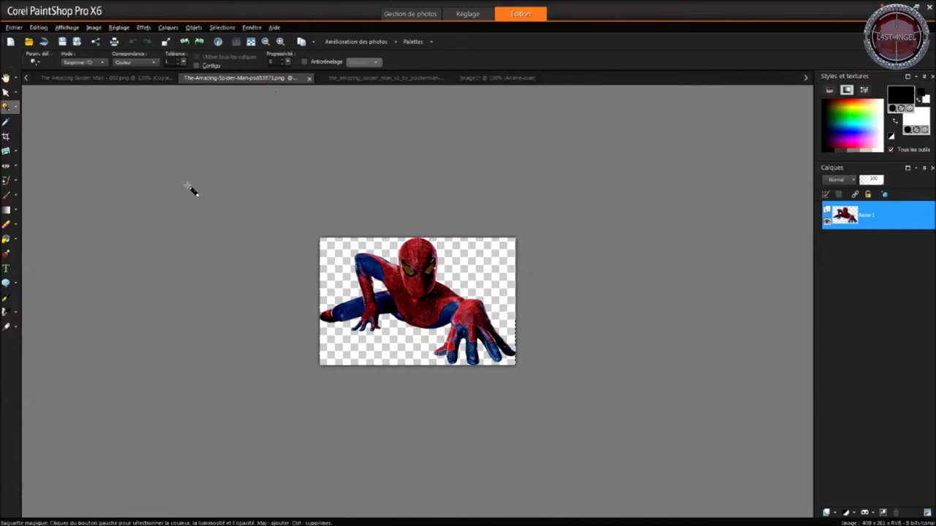
left_click(128, 79)
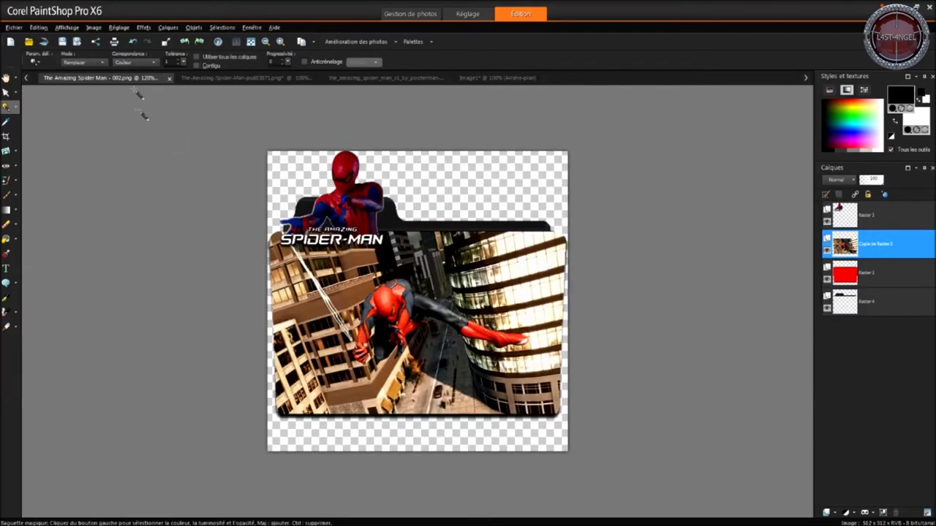
left_click_drag(861, 213, 841, 244)
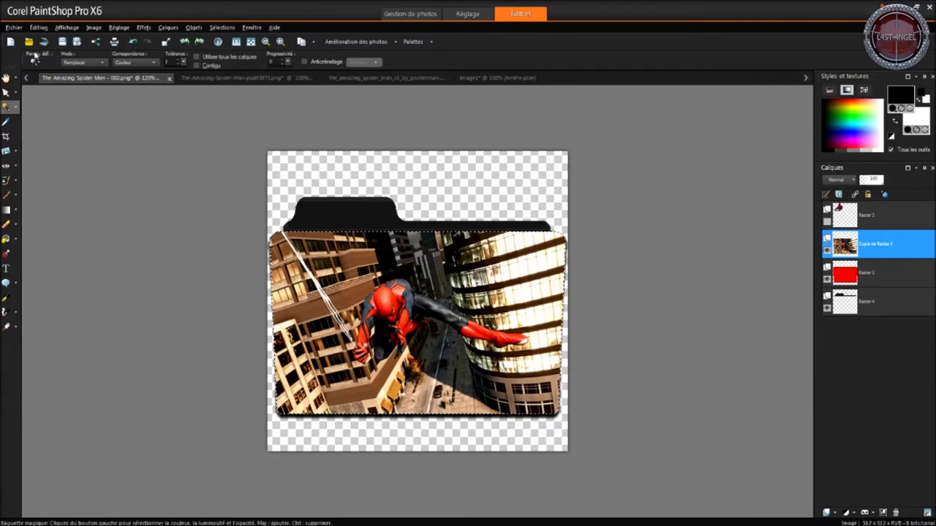
key("ctrl+v")
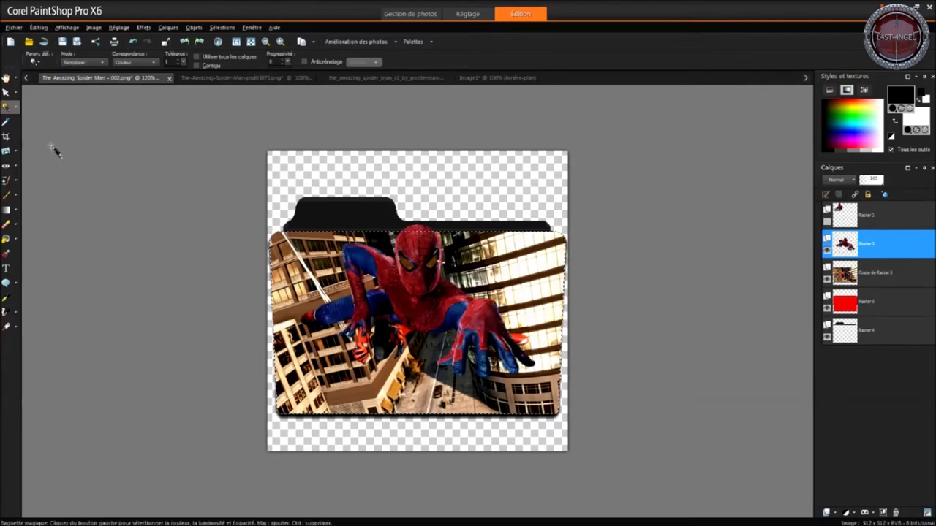
- Clear the selection, move the crouching Spider-Man onto the folder tab and scale it to about 56%
left_click(6, 92)
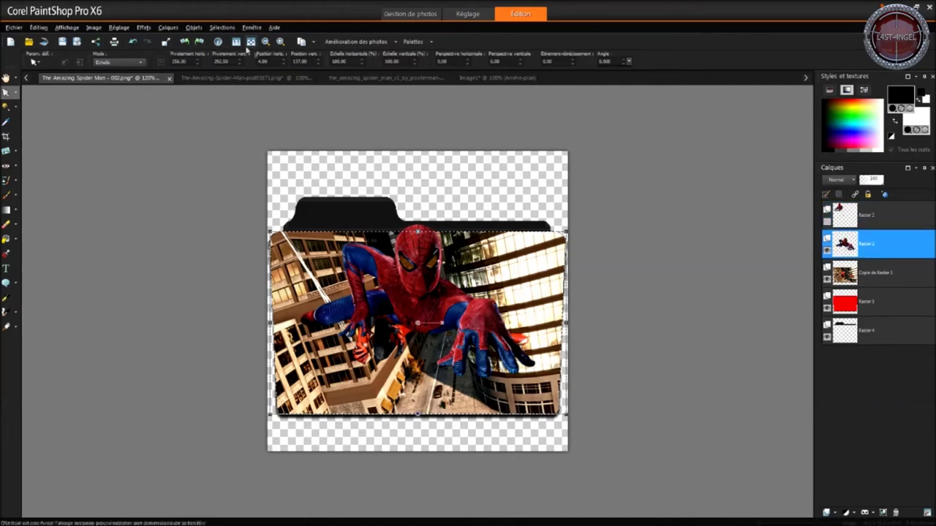
left_click(222, 27)
left_click(245, 52)
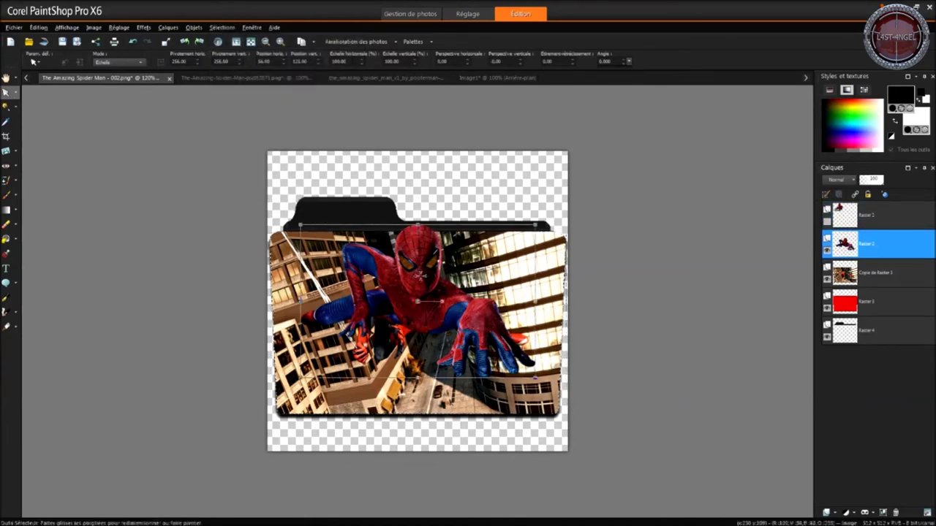
left_click_drag(421, 276, 405, 207)
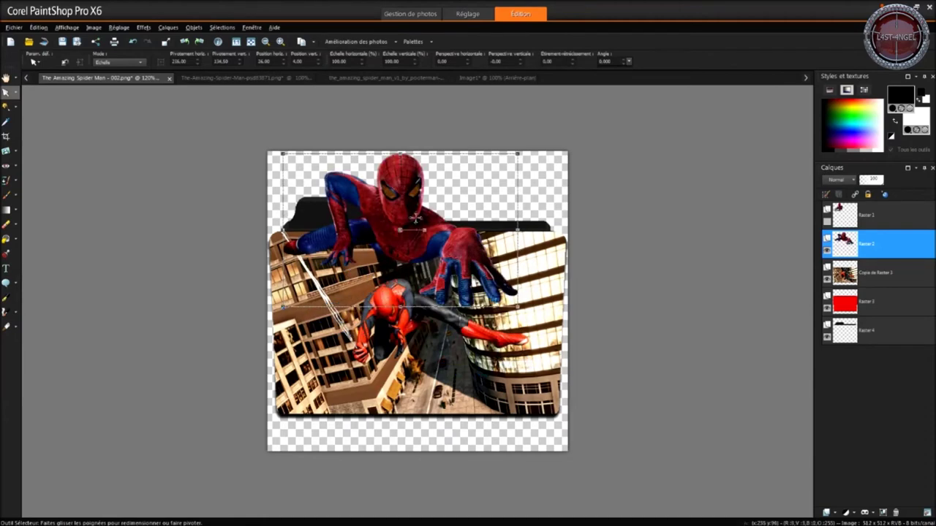
left_click_drag(516, 307, 415, 238)
left_click_drag(356, 196, 364, 206)
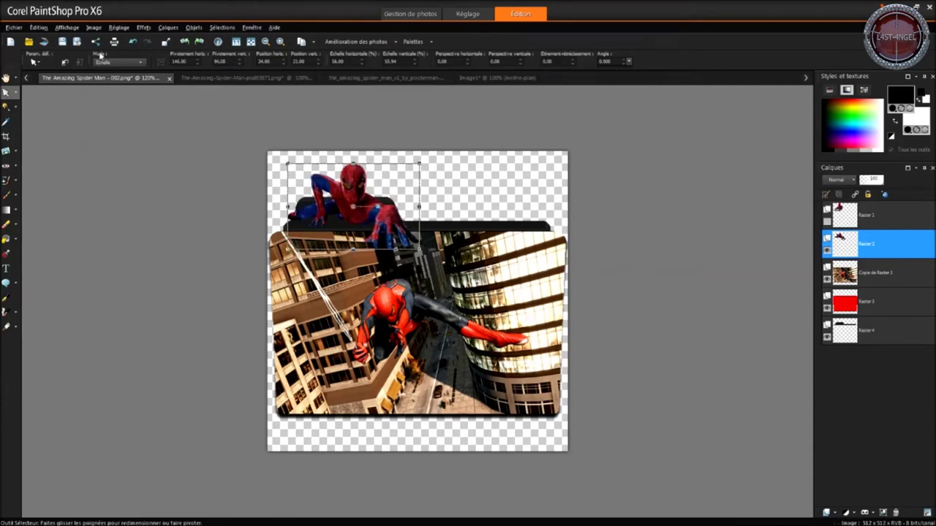
- Undo the placement, scaling and pasting of the crouching Spider-Man, docking the detached standard toolbar back in place
left_click(130, 42)
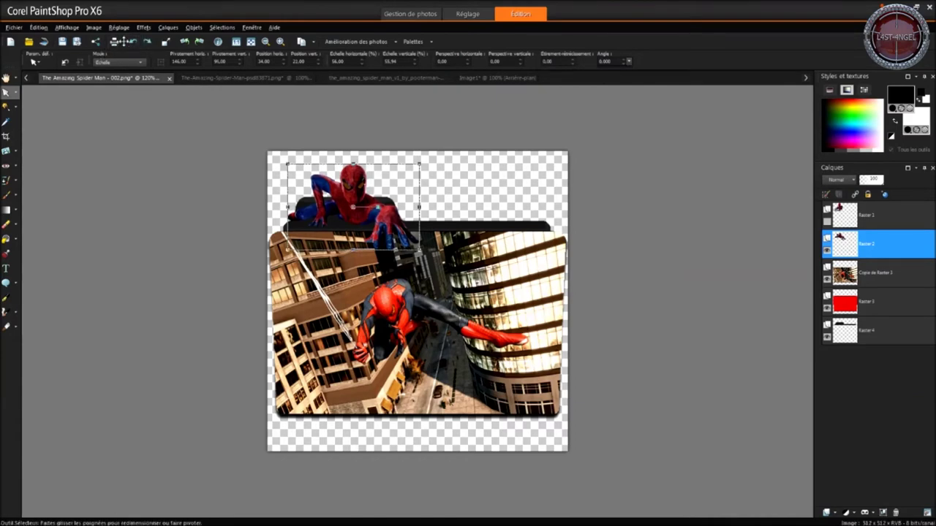
double_click(125, 46)
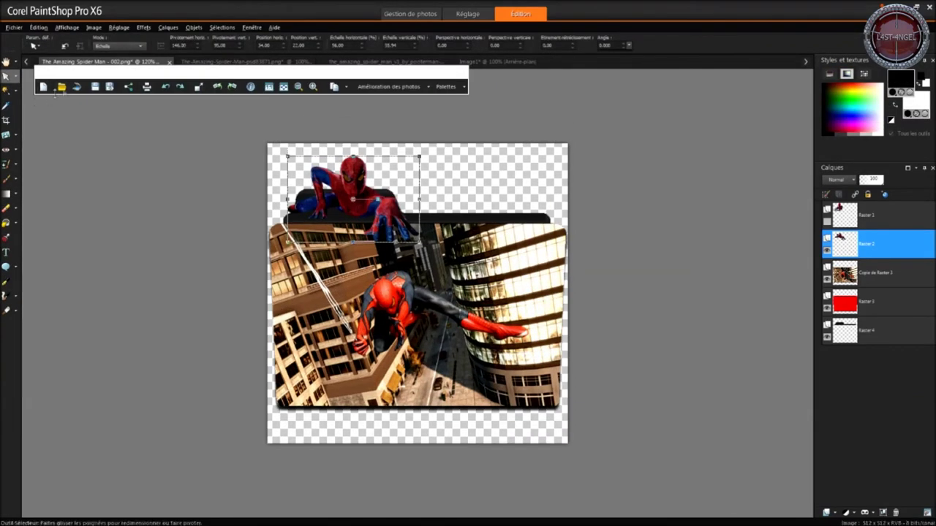
left_click_drag(65, 76, 63, 30)
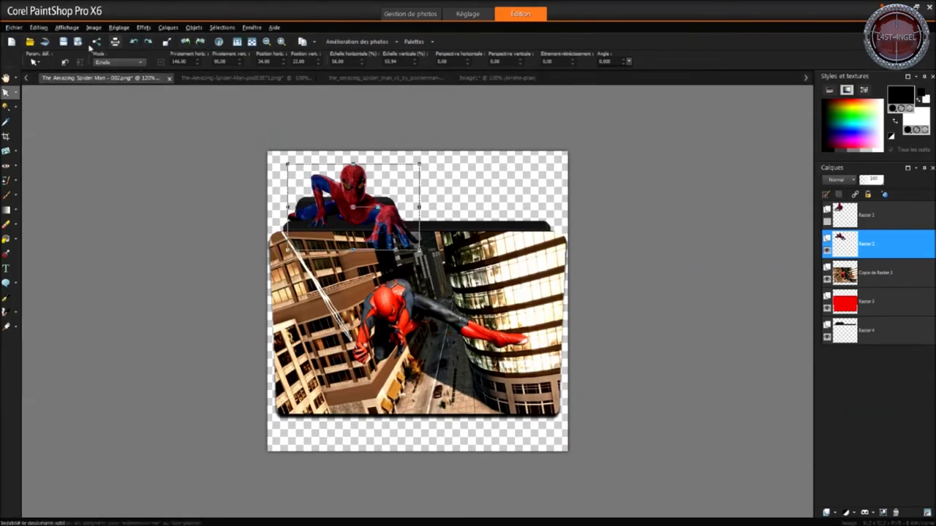
left_click(131, 42)
left_click(132, 42)
left_click(131, 43)
left_click(131, 44)
left_click(129, 43)
left_click(130, 44)
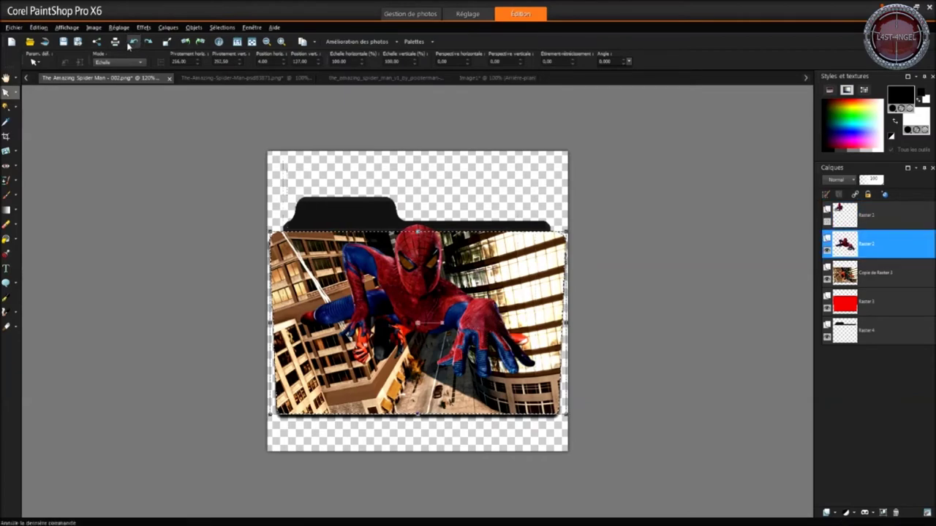
left_click(129, 44)
left_click(129, 44)
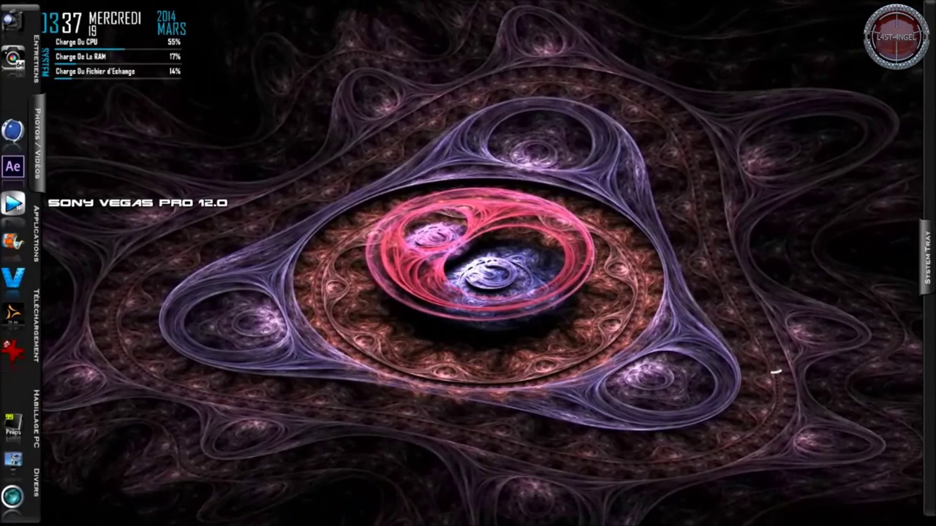
- Launch ToYcon from the Habillage PC dock category, place its box on the desktop and set it to always stay on top
mouse_move(9, 249)
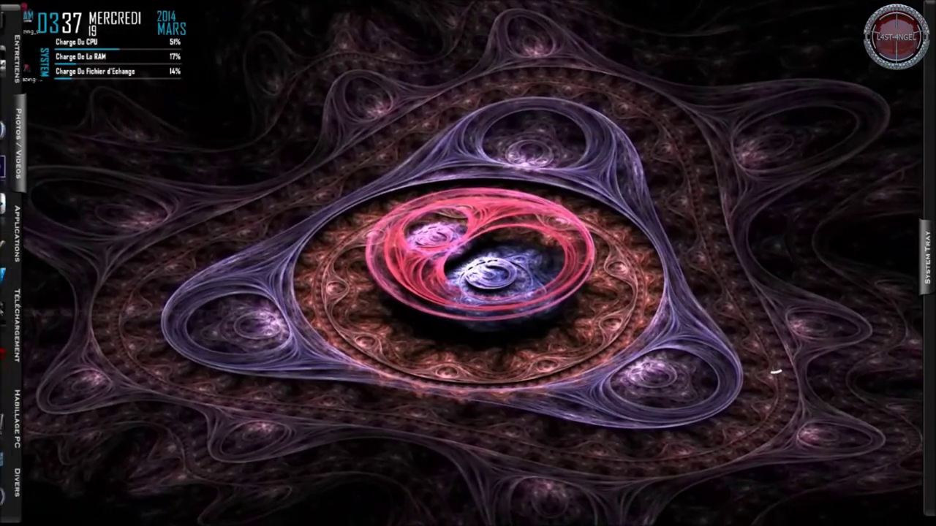
left_click(36, 248)
left_click(35, 413)
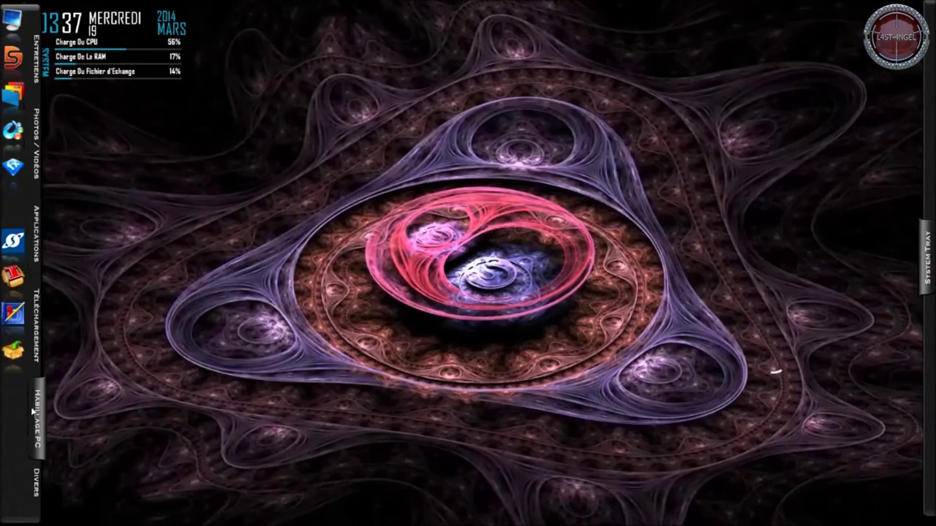
left_click_drag(11, 356, 89, 85)
right_click(89, 85)
mouse_move(107, 103)
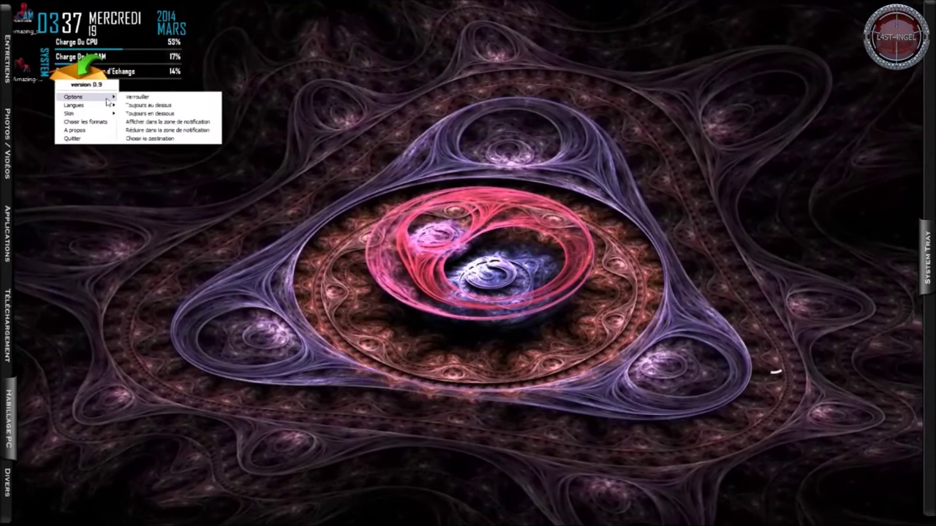
left_click(146, 105)
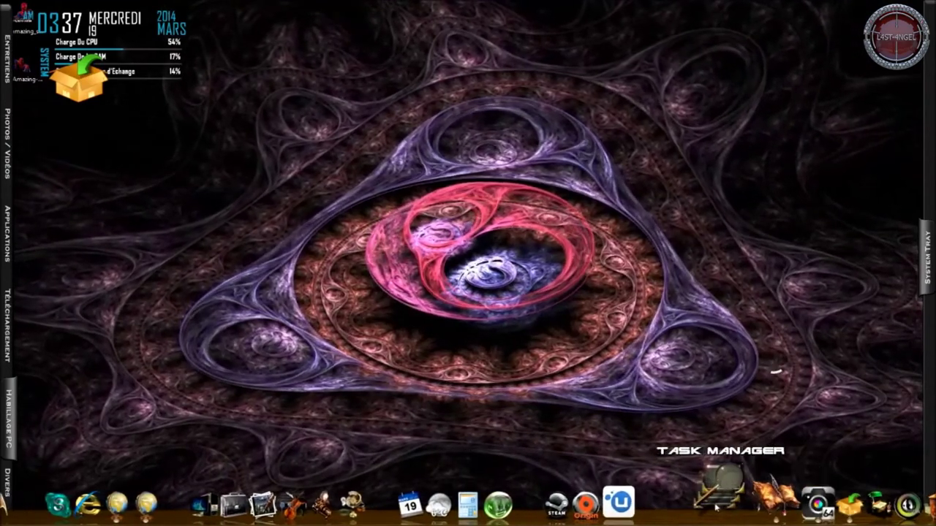
- Switch to the file explorer and open the Icon folder in the Images library
left_click(767, 504)
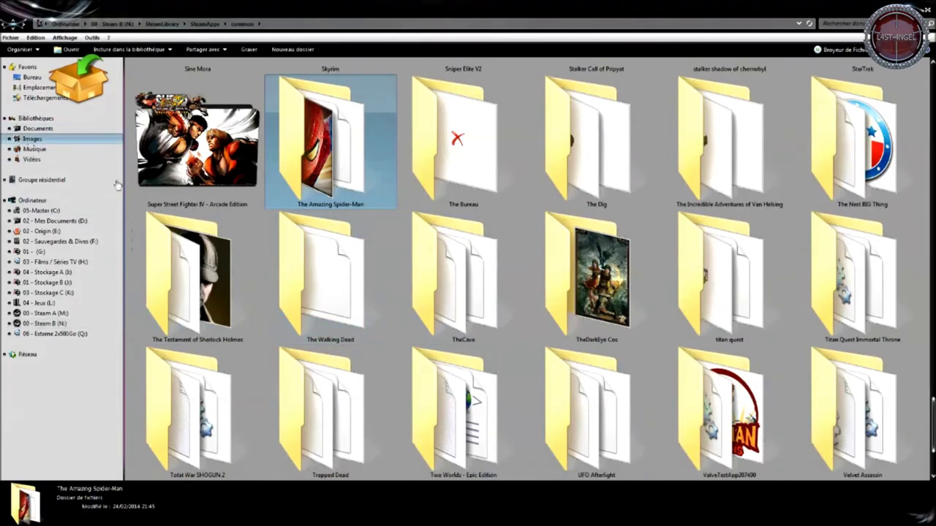
left_click(32, 138)
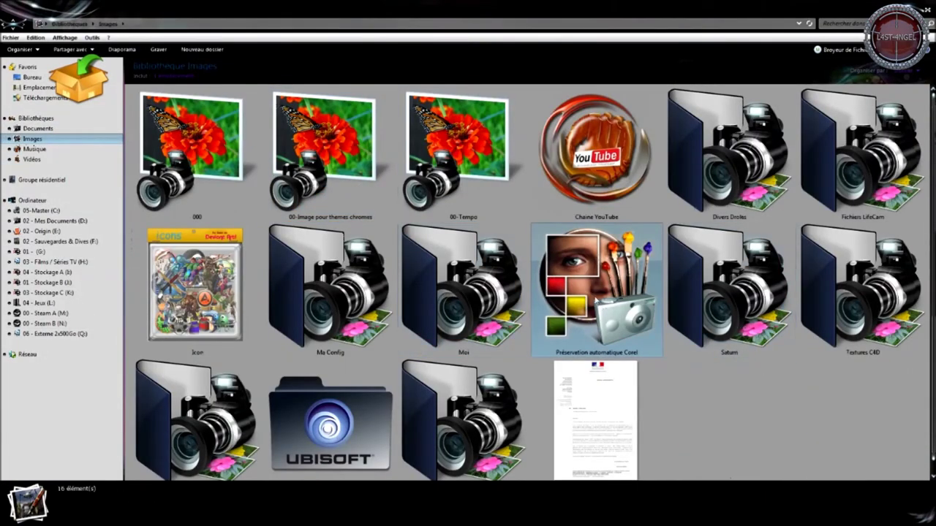
double_click(202, 292)
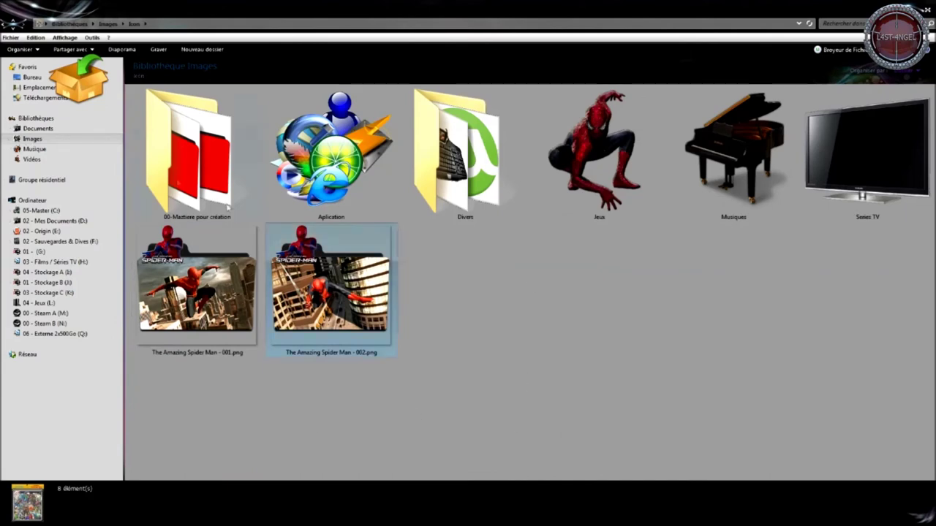
- Open ToYcon's format selection and confirm the Vista preset with 32, 8 and 4 bits and PNG compression
right_click(75, 88)
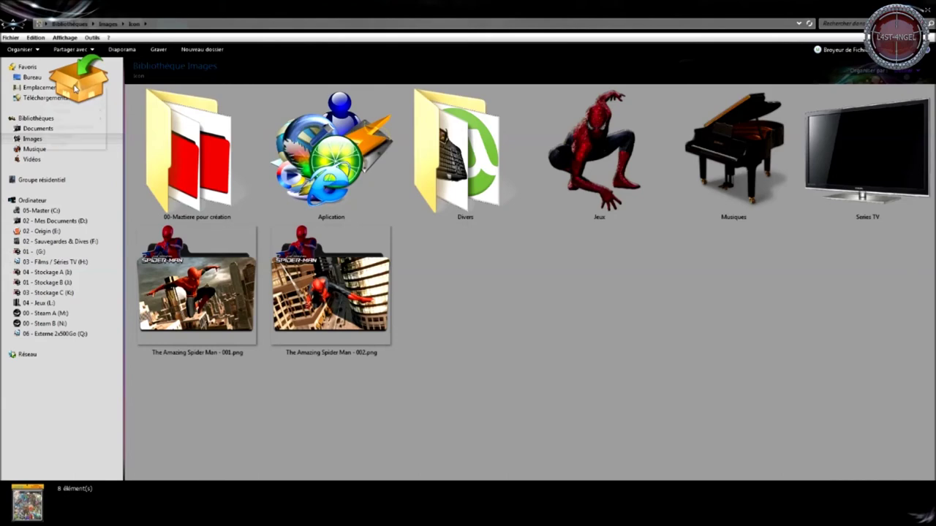
mouse_move(84, 102)
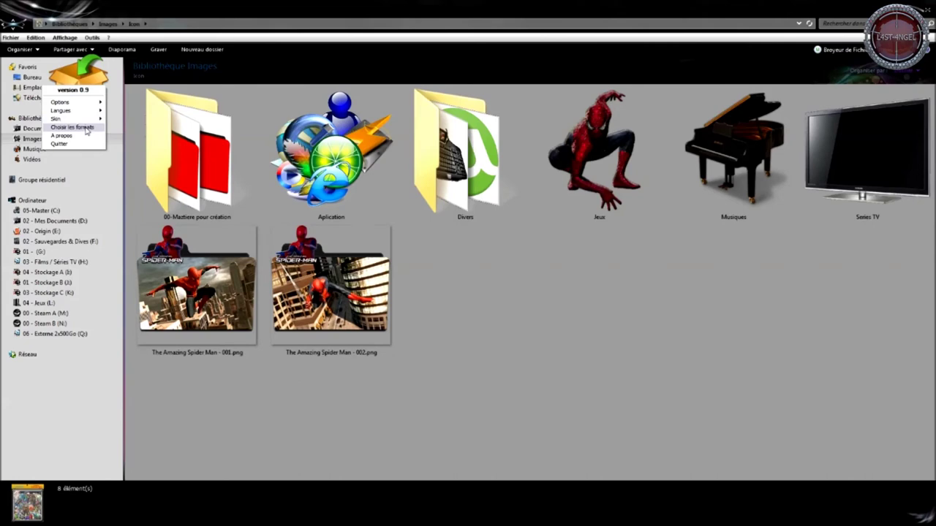
left_click(87, 128)
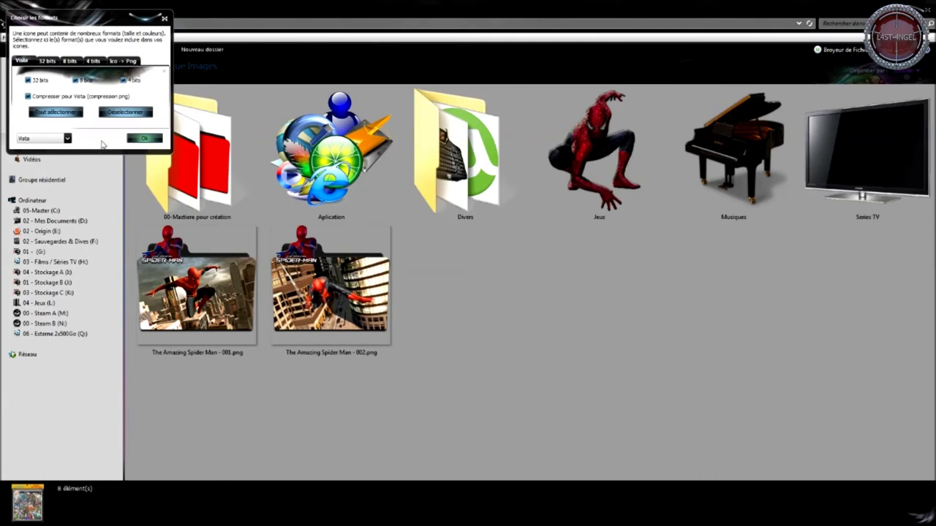
left_click(128, 140)
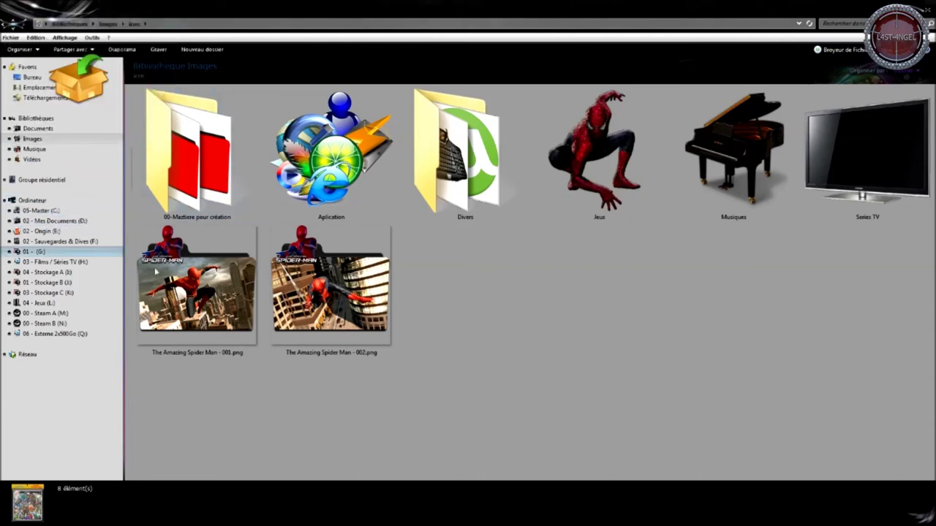
- Select The Amazing Spider Man - 001.png and 002.png and convert both to ICO files with ToYcon
left_click_drag(459, 430, 132, 253)
left_click_drag(76, 83, 76, 84)
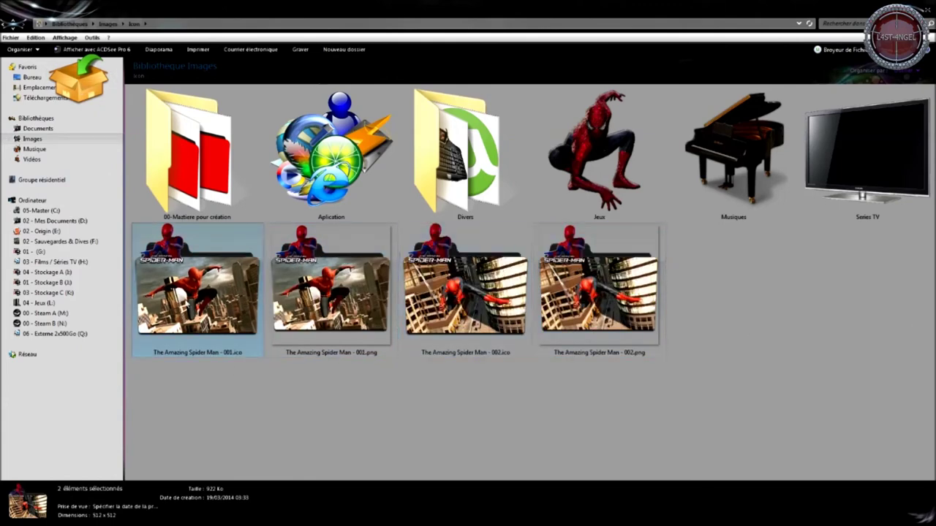
- Check The Amazing Spider Man - 001.ico and 002.ico in the Icon folder, and close the folder window
left_click(174, 347)
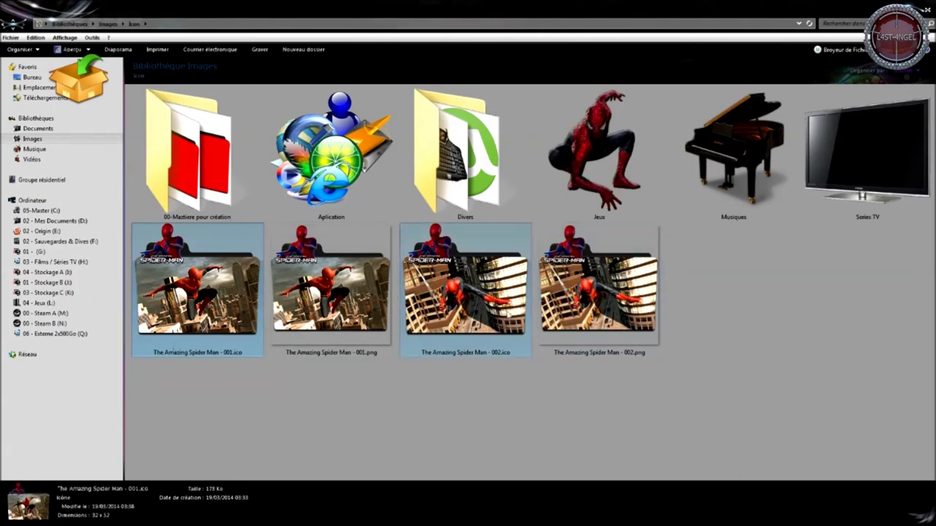
left_click(460, 307)
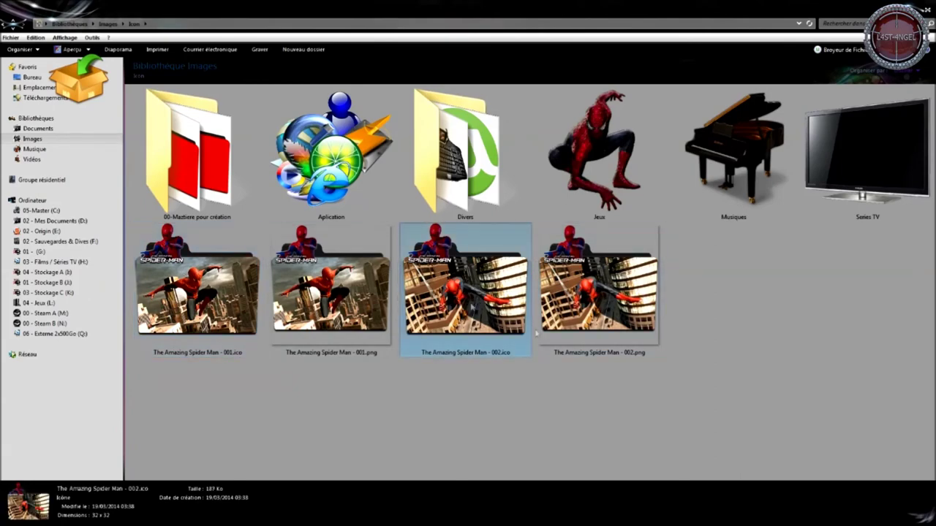
left_click(925, 12)
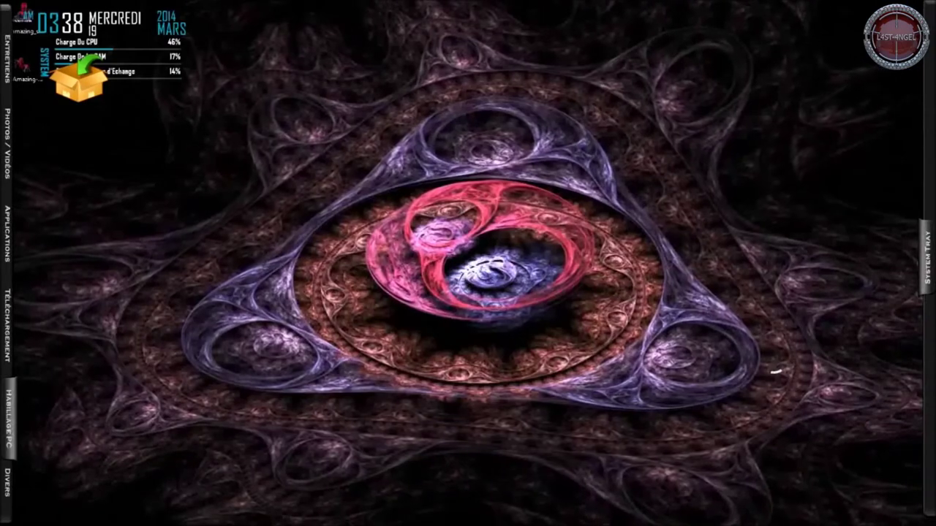
- Open My Computer from the dock and go to SteamLibrary, SteamApps, common on the 00 - Steam B (N:) drive
mouse_move(377, 505)
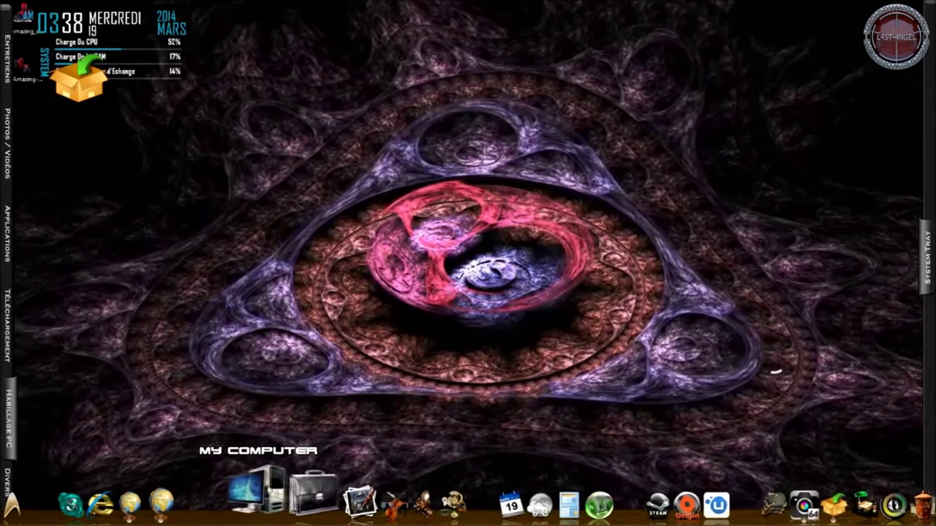
left_click(245, 491)
double_click(253, 100)
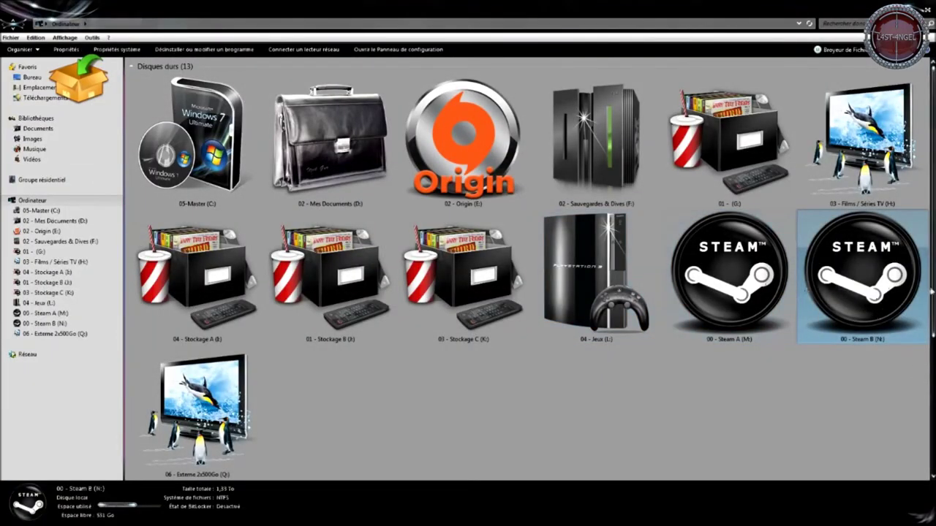
double_click(861, 271)
double_click(181, 121)
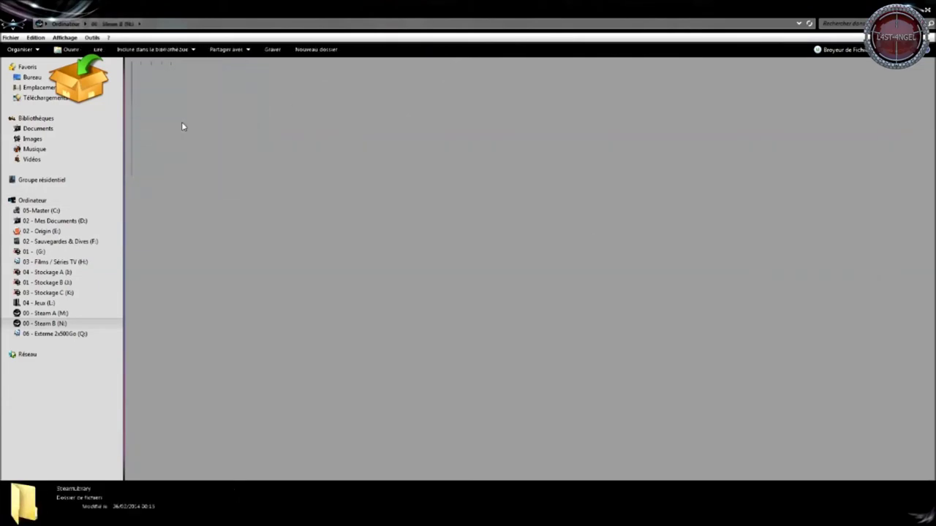
double_click(183, 123)
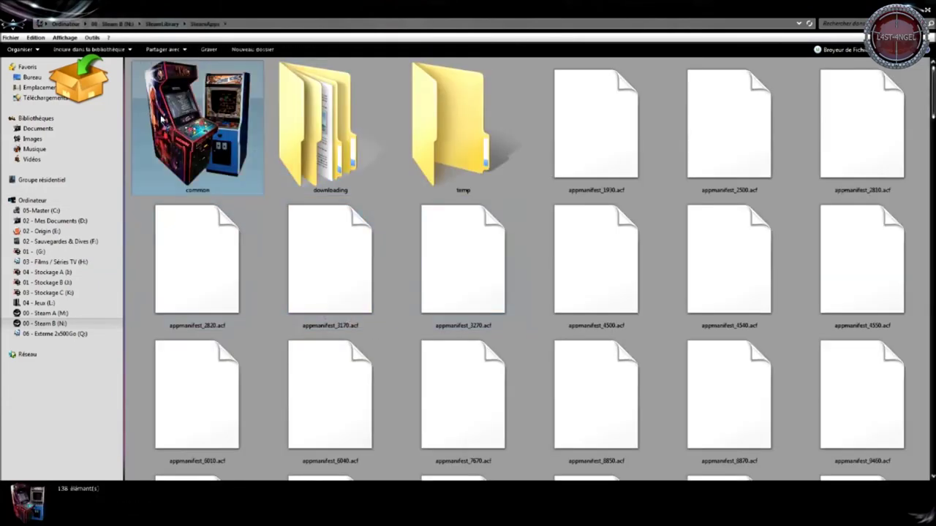
double_click(175, 132)
- Find The Amazing Spider-Man game folder in common and open its properties
scroll(423, 314, "down", 10)
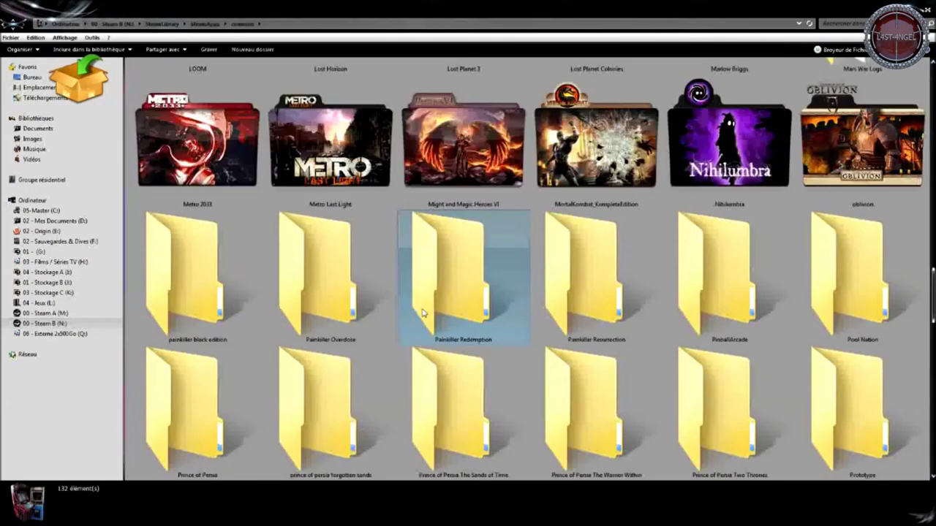
scroll(422, 315, "down", 10)
scroll(410, 337, "up", 5)
scroll(402, 344, "down", 5)
scroll(381, 355, "up", 2)
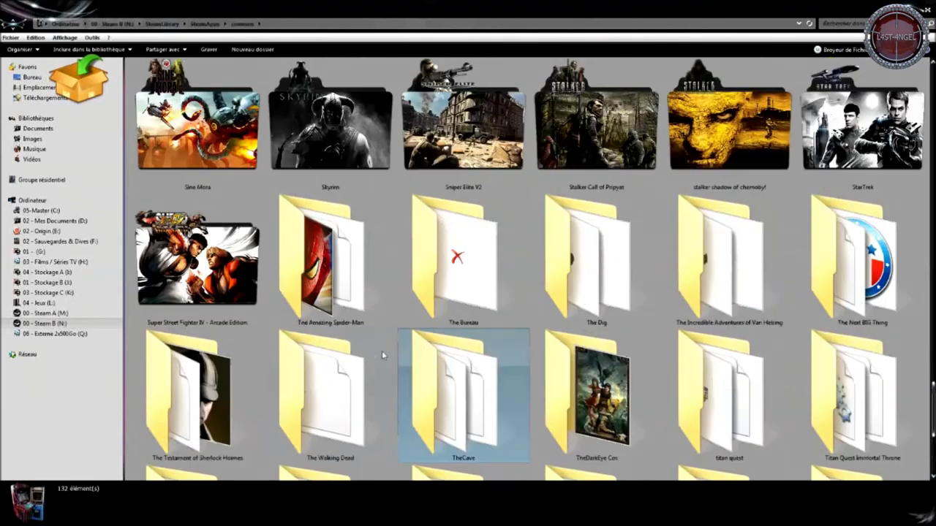
left_click(315, 264)
right_click(315, 263)
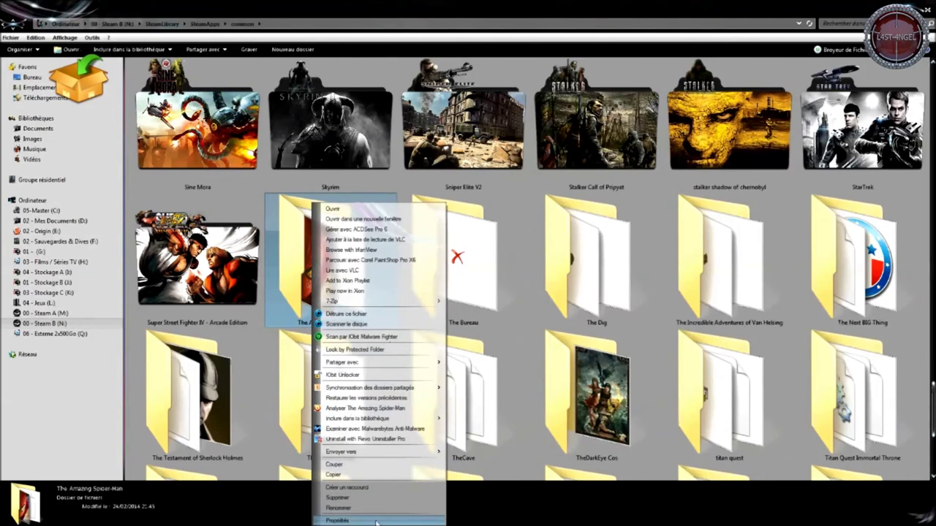
left_click(376, 521)
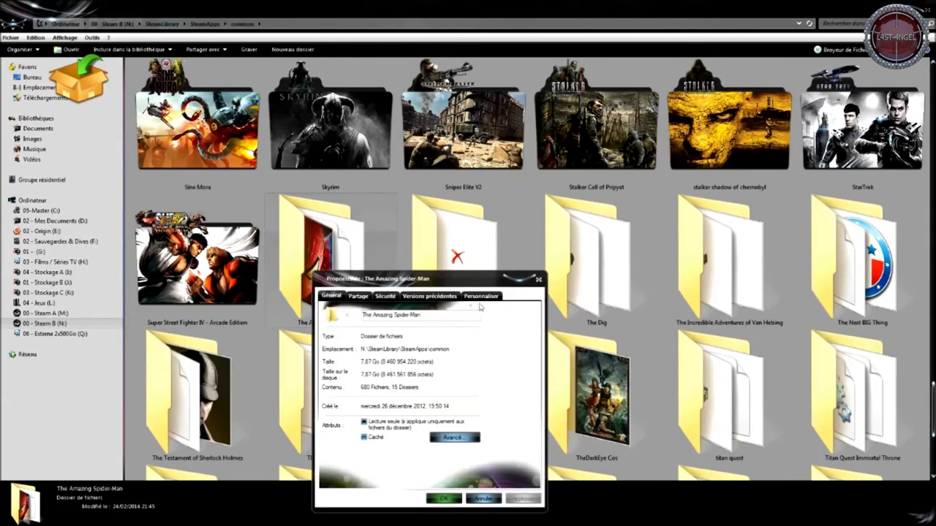
- Start changing the folder's icon and browse to the Icon folder in the Images library
left_click(481, 297)
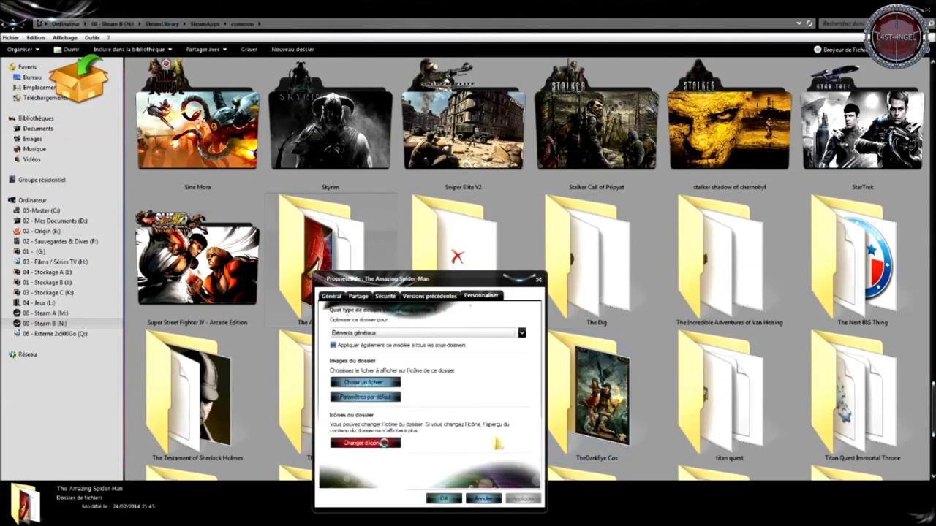
left_click(387, 444)
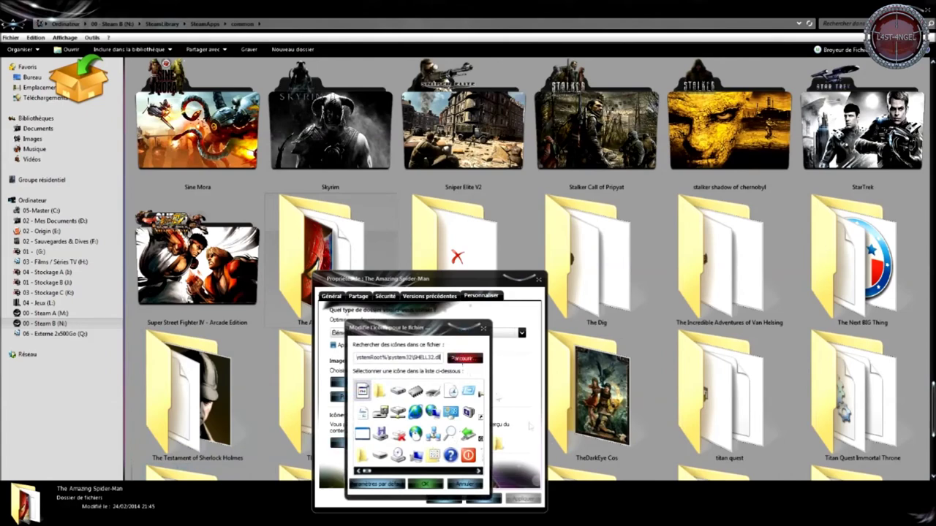
left_click(465, 358)
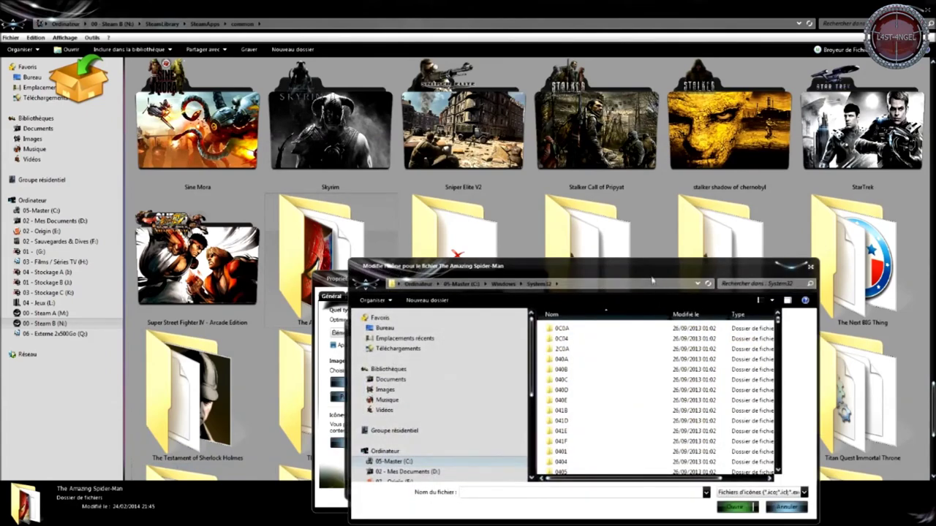
double_click(647, 272)
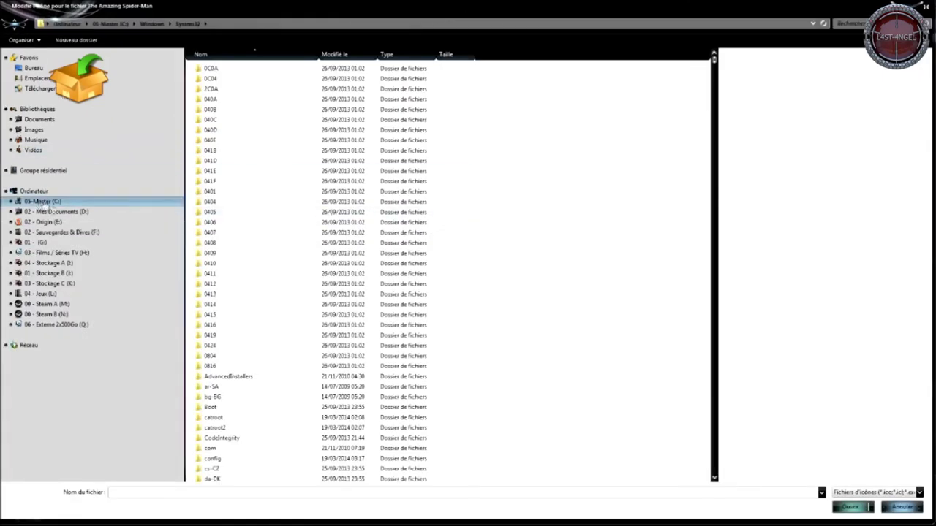
left_click(33, 129)
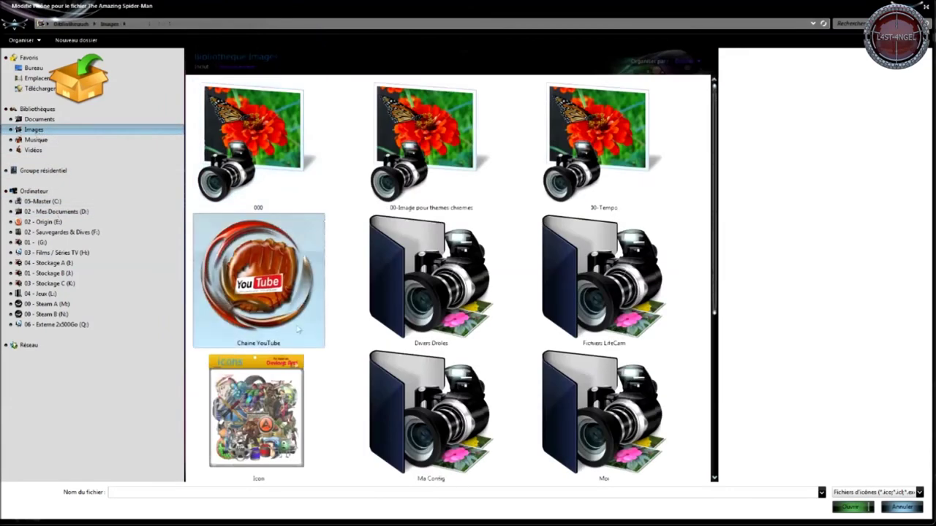
double_click(259, 415)
left_click(258, 410)
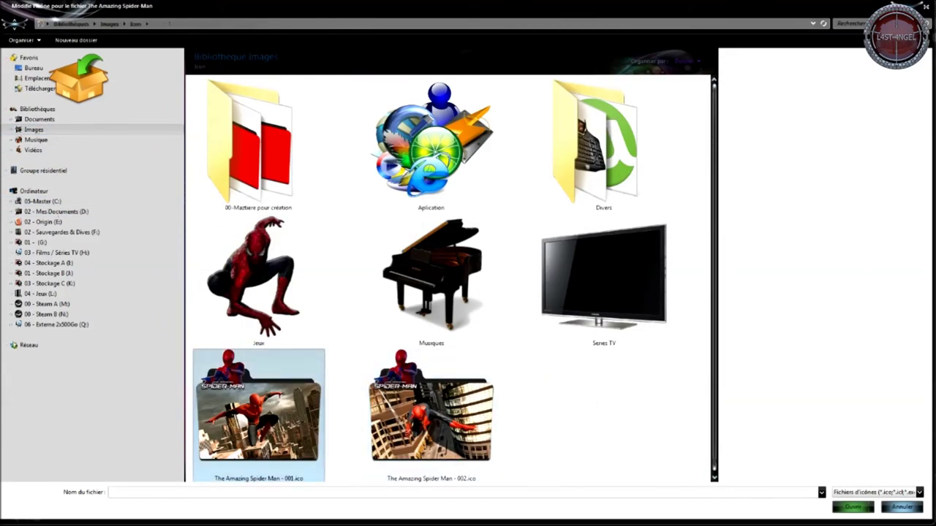
- Choose The Amazing Spider Man - 001.ico as the folder's icon and confirm the properties
left_click(446, 437)
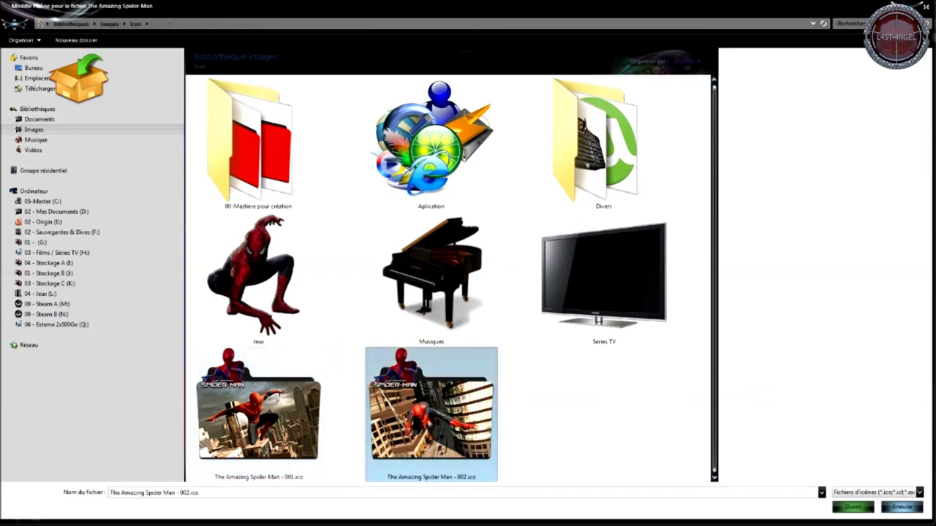
left_click(259, 413)
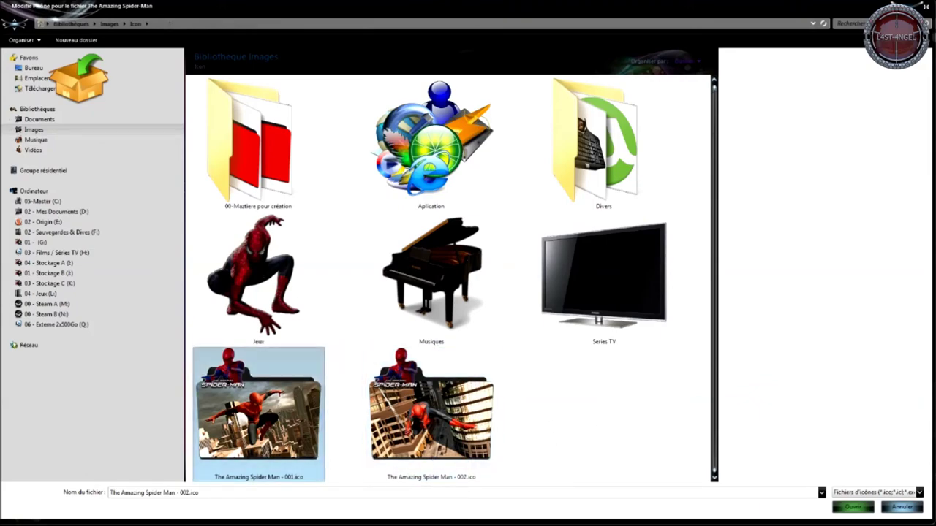
double_click(230, 422)
left_click(427, 485)
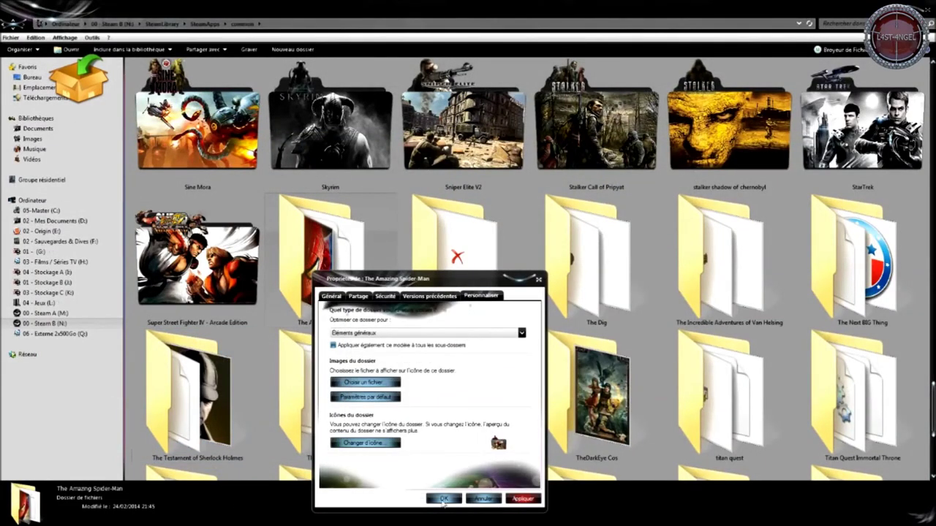
left_click(443, 500)
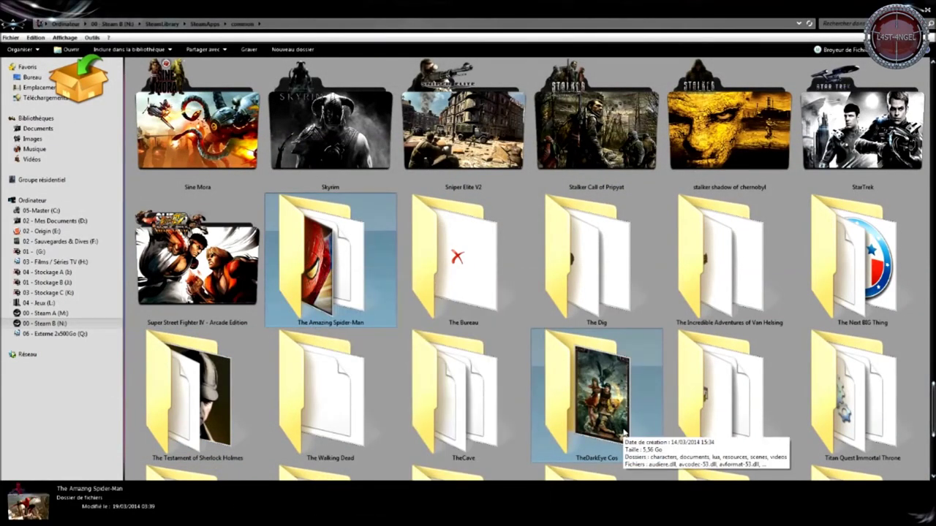
scroll(623, 435, "up", 2)
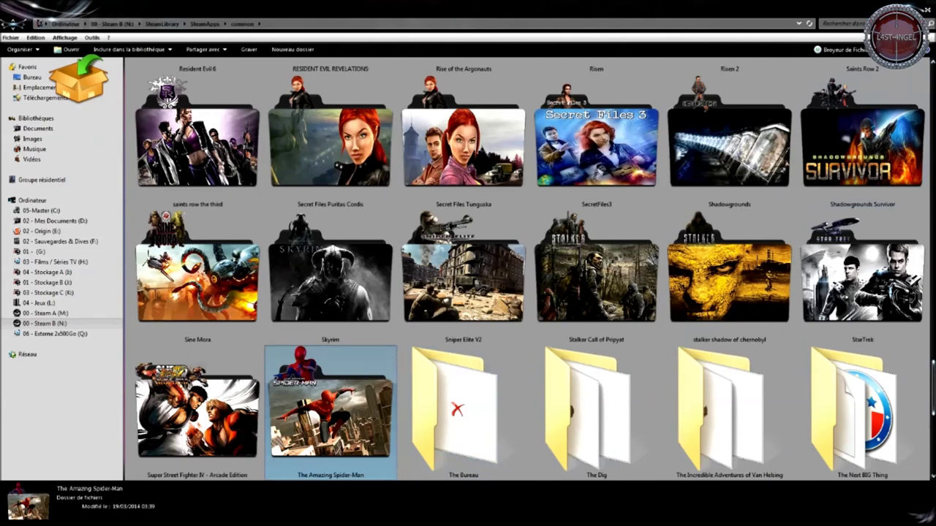
- Show the desktop and quit ToYcon
key("super+d")
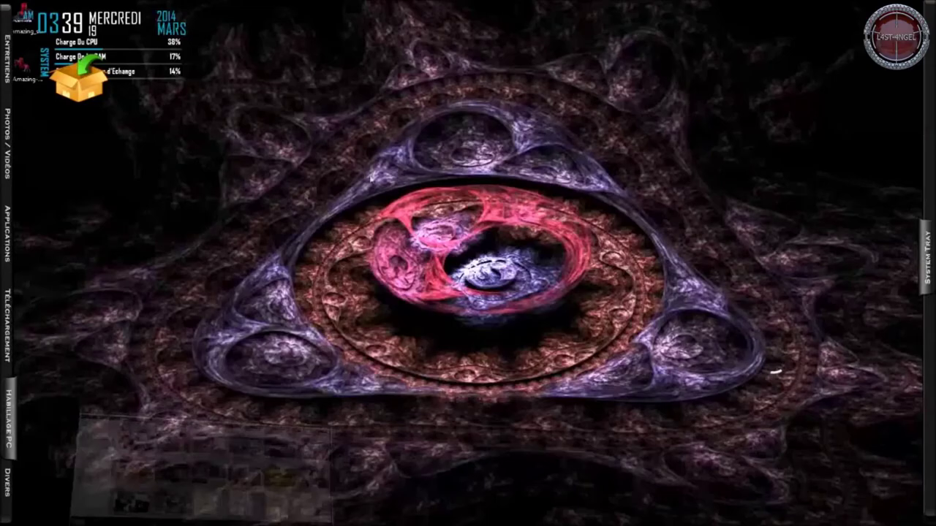
right_click(88, 85)
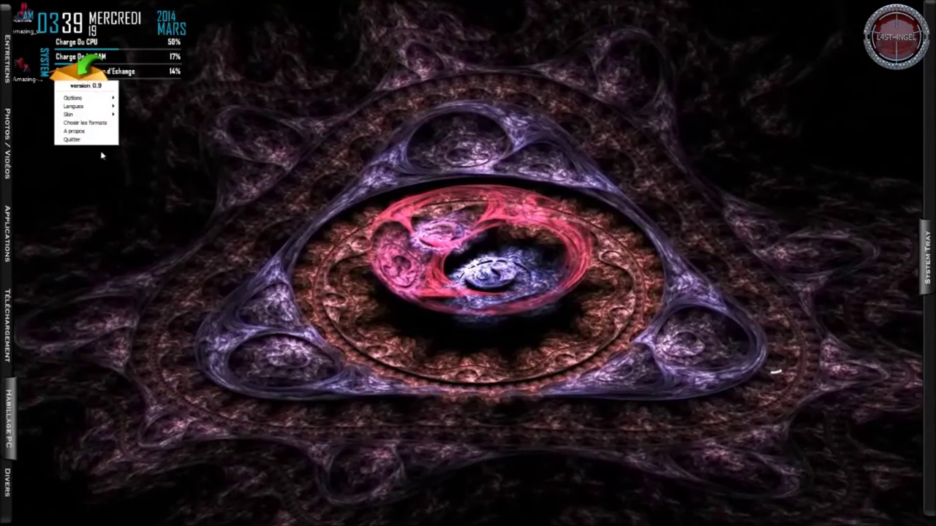
left_click(95, 184)
- Bring back the file explorer window and go to the Computer overview of the hard drives
mouse_move(680, 515)
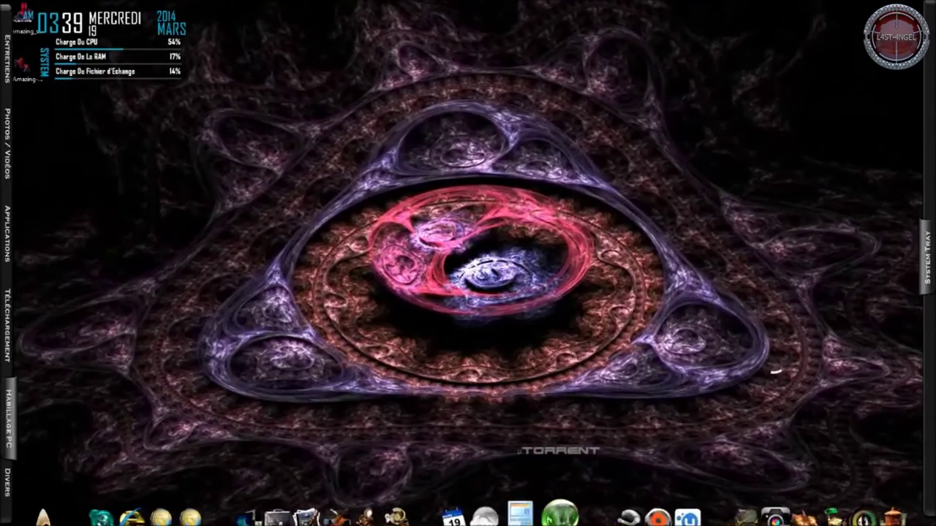
mouse_move(727, 497)
left_click(789, 413)
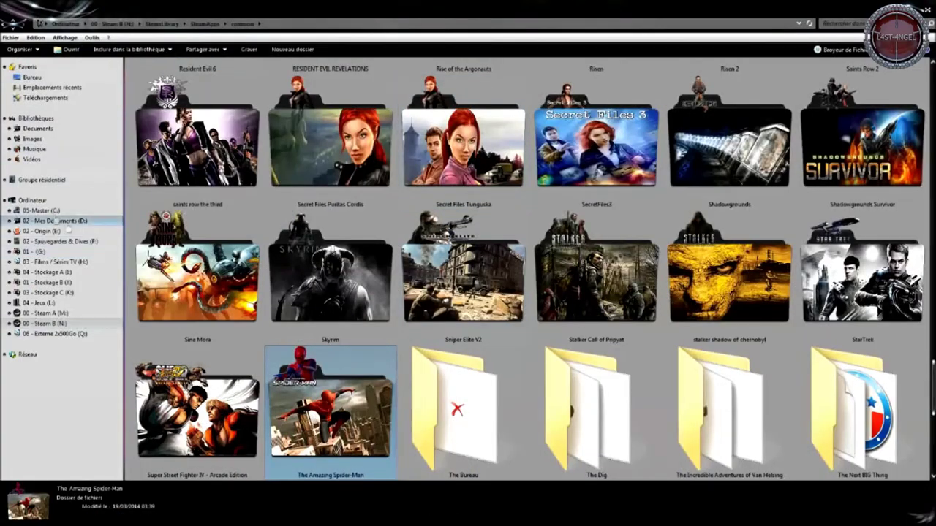
left_click(32, 200)
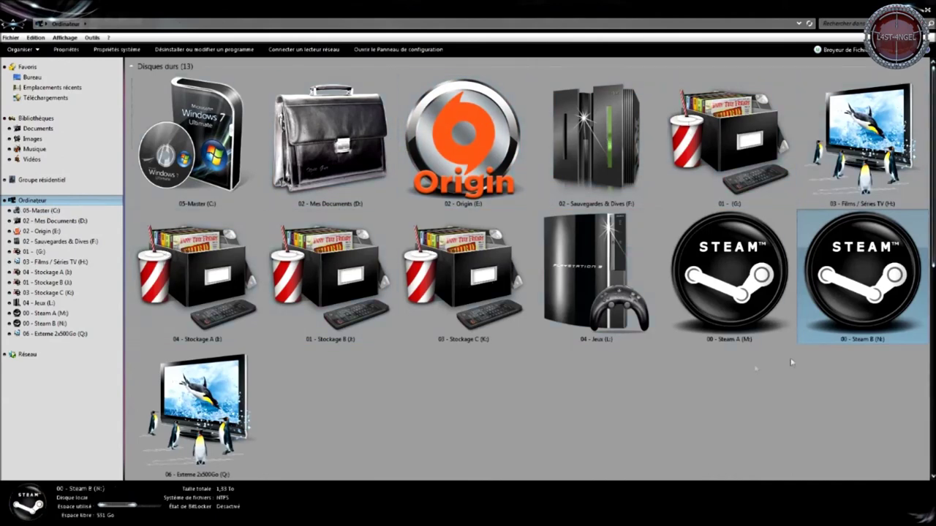
- Examine the customization properties of the 00 - Steam A (M:) drive for an icon option, and close them
right_click(733, 333)
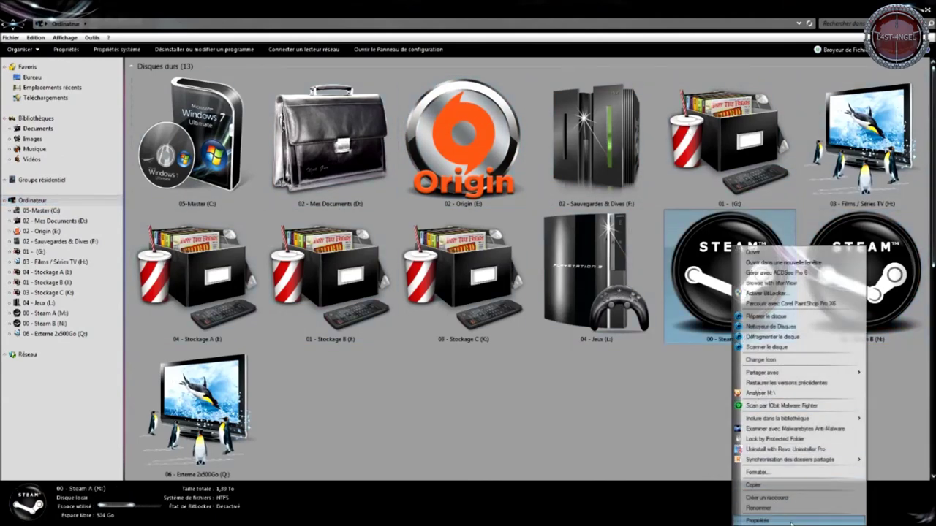
left_click(758, 521)
left_click(910, 286)
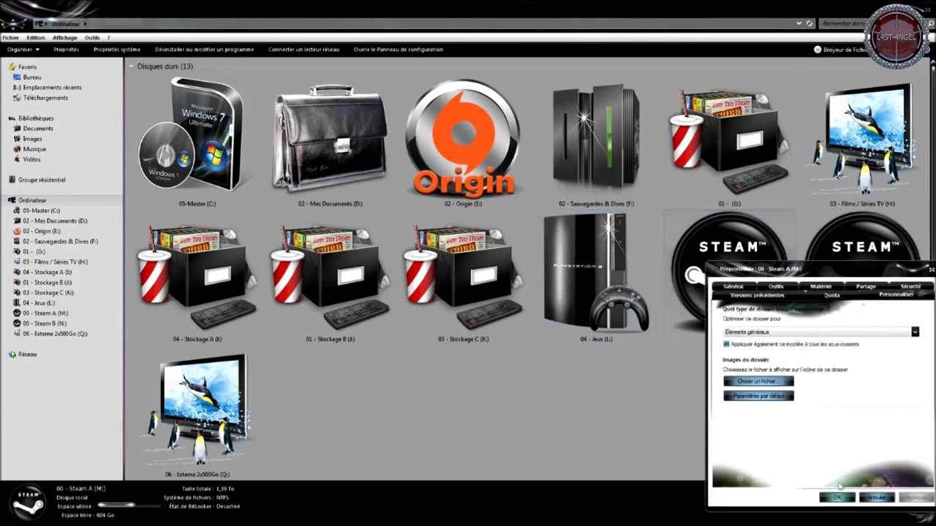
left_click(858, 496)
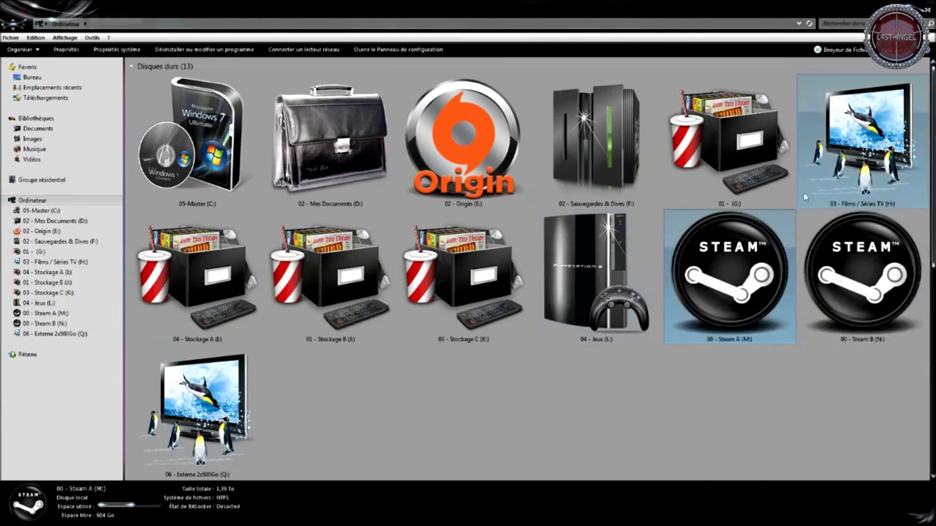
- Open the 00 - Steam A (M:) drive and set the folder options to show hidden files, folders and drives
double_click(728, 251)
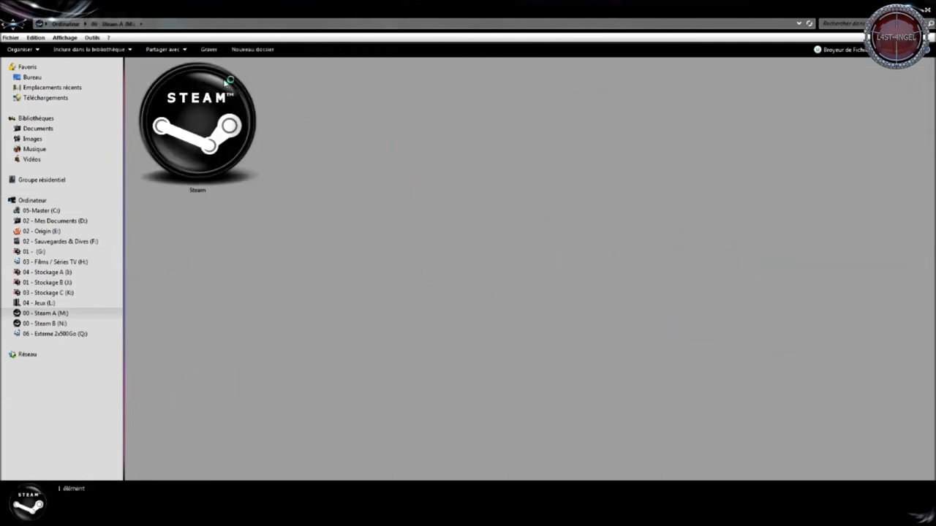
left_click(90, 38)
left_click(121, 81)
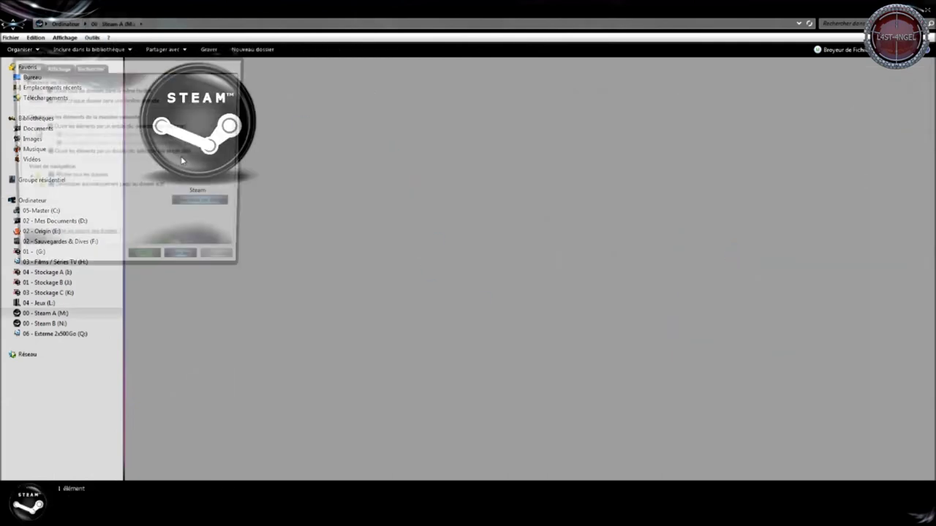
left_click(55, 67)
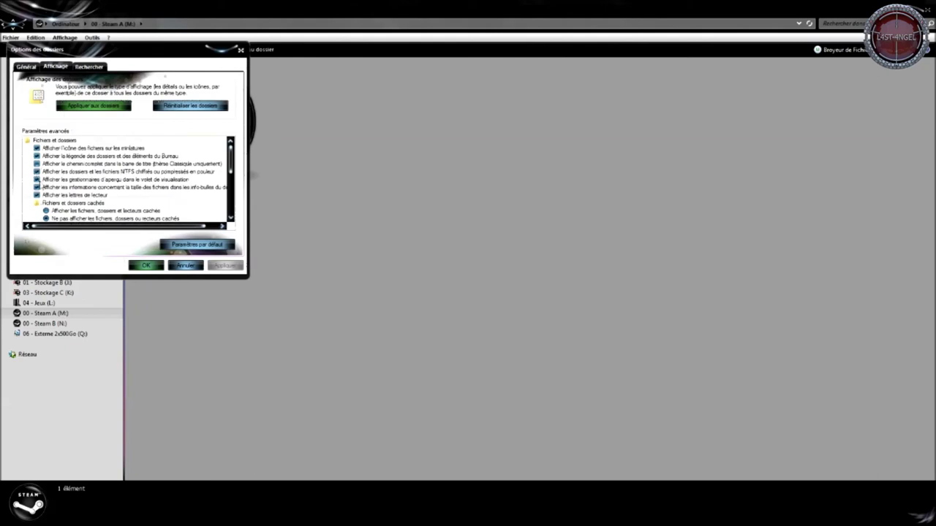
left_click(46, 210)
left_click(232, 267)
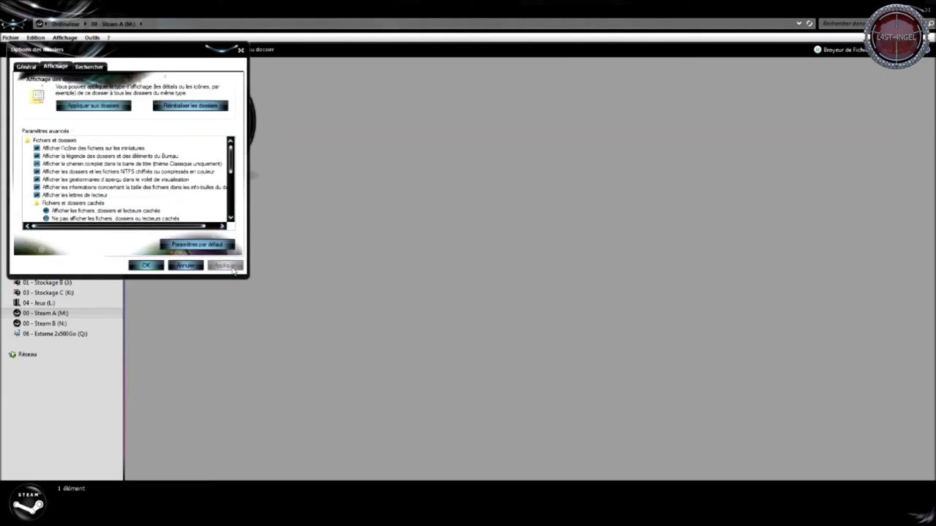
key("Return")
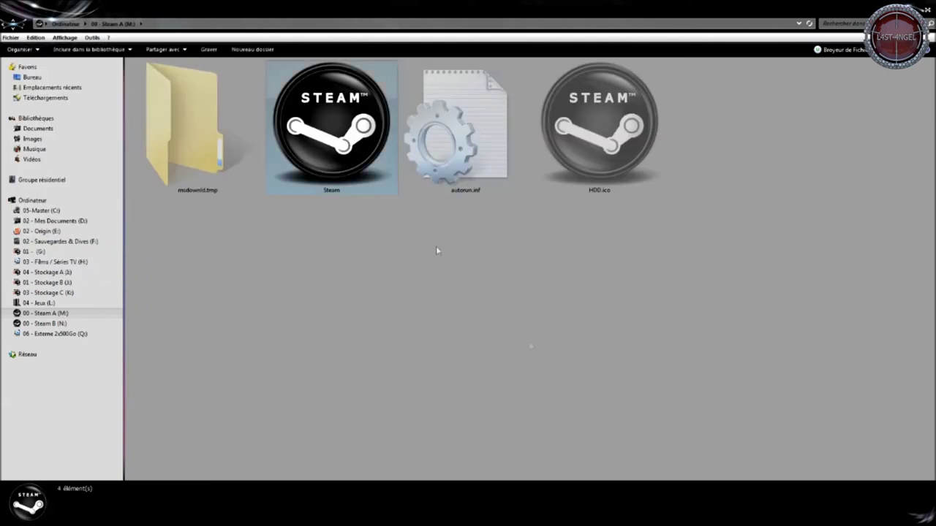
- Examine the HDD.ico file and the contents of autorun.inf on the Steam A drive, close the text file, and highlight both files briefly
left_click(615, 191)
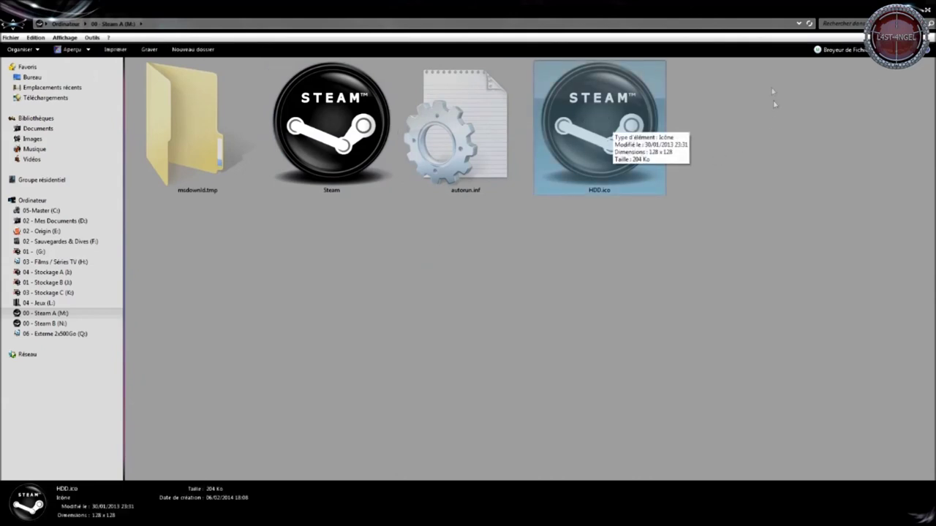
left_click(785, 261)
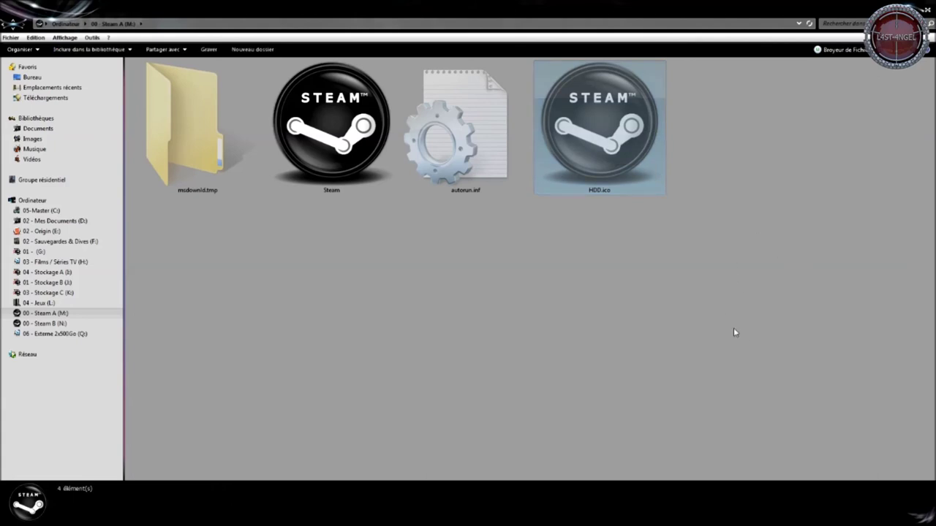
left_click(467, 158)
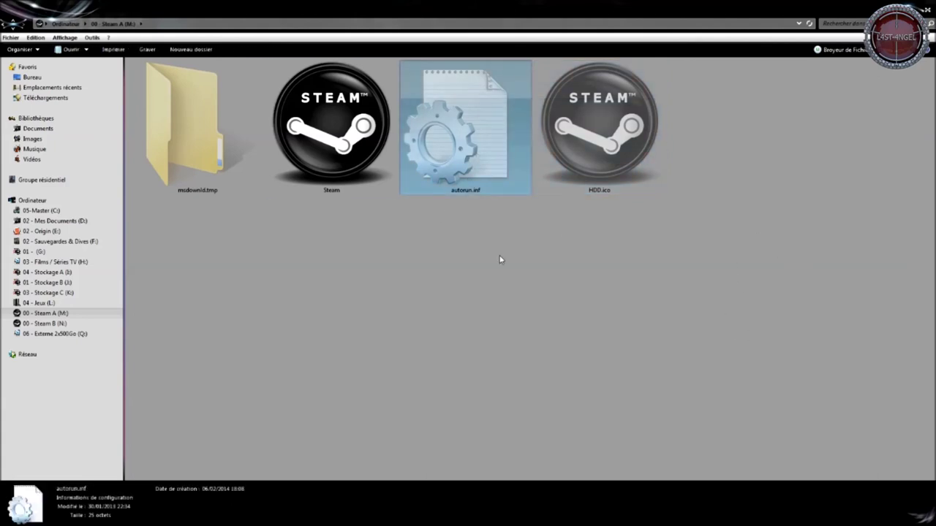
double_click(458, 177)
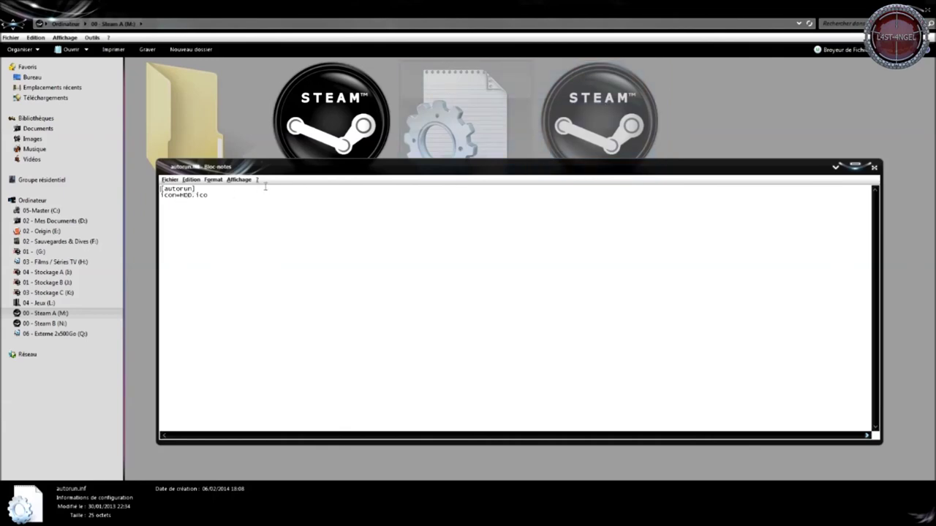
left_click(873, 169)
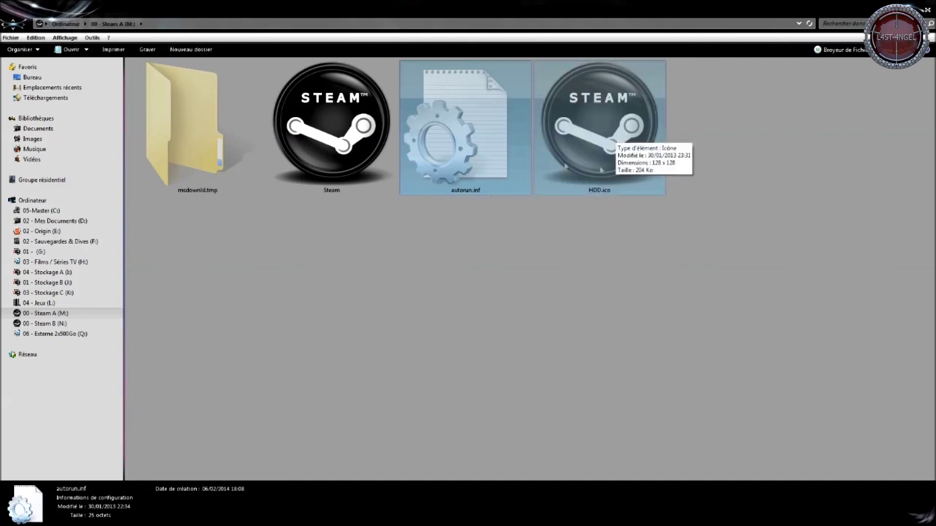
left_click_drag(656, 296, 466, 194)
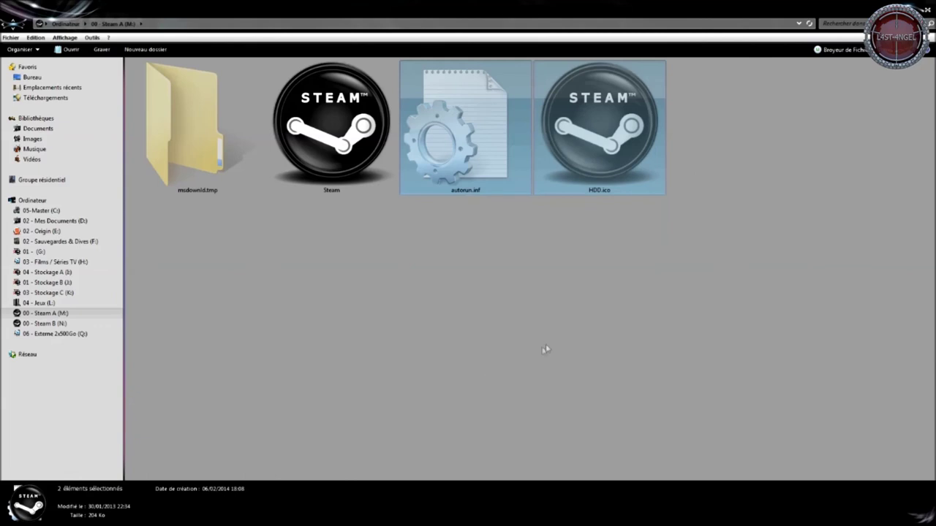
left_click(540, 352)
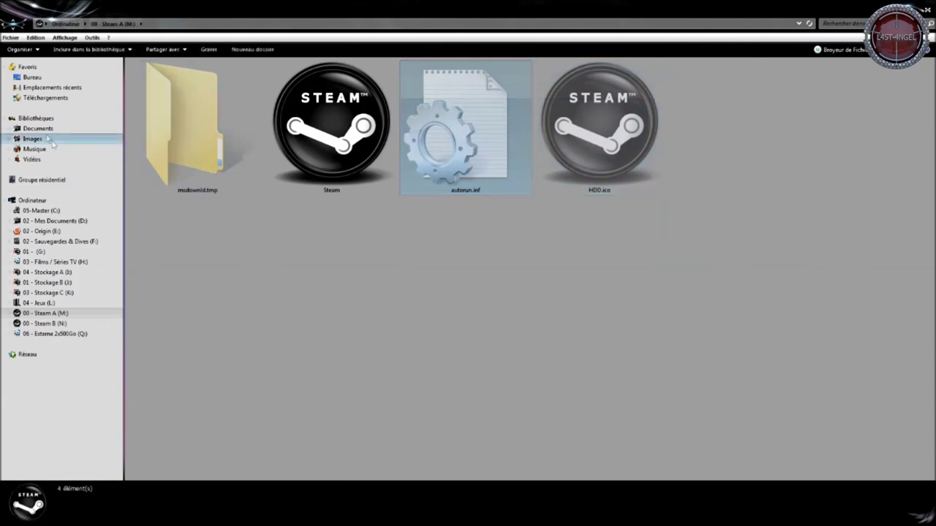
left_click(93, 42)
left_click(109, 83)
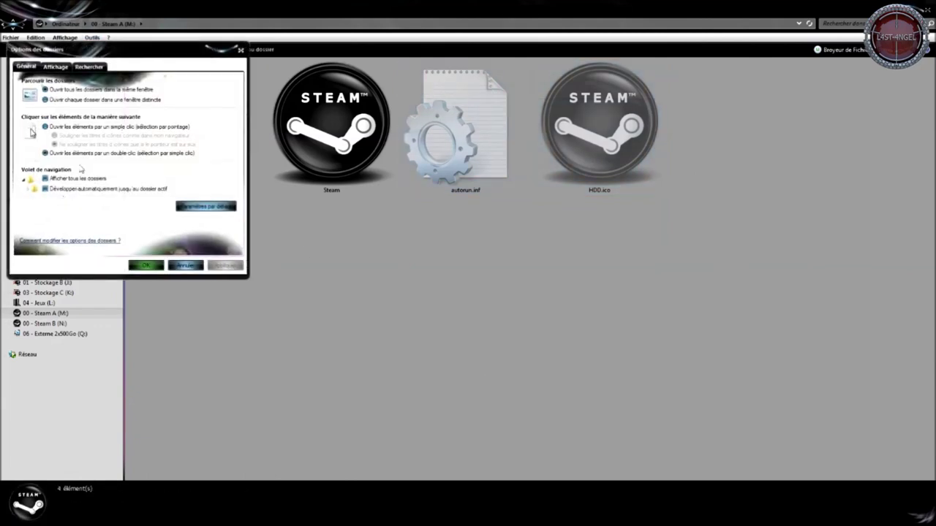
left_click(185, 266)
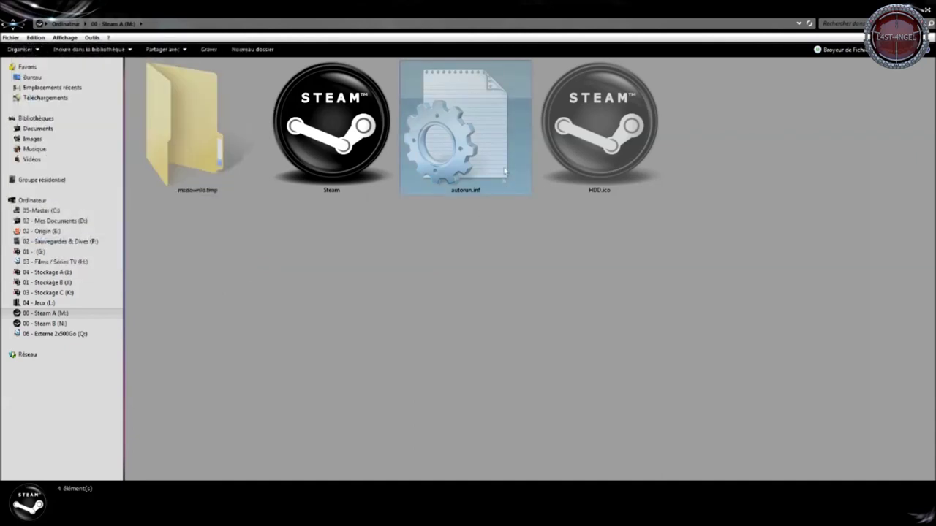
- Examine the hidden attribute in the properties of autorun.inf, and close them without changes
right_click(481, 153)
left_click(543, 411)
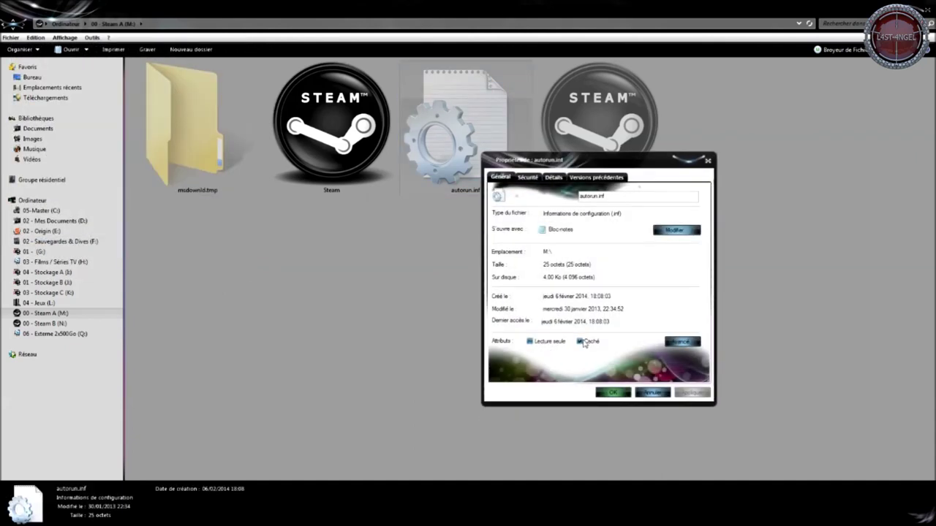
left_click(653, 393)
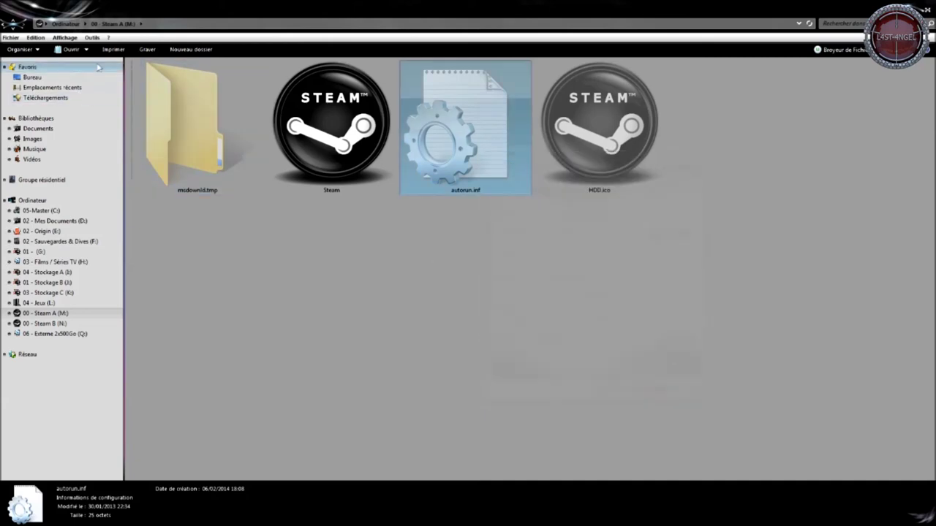
- Set the folder options to not show hidden files, folders or drives
left_click(91, 43)
left_click(116, 85)
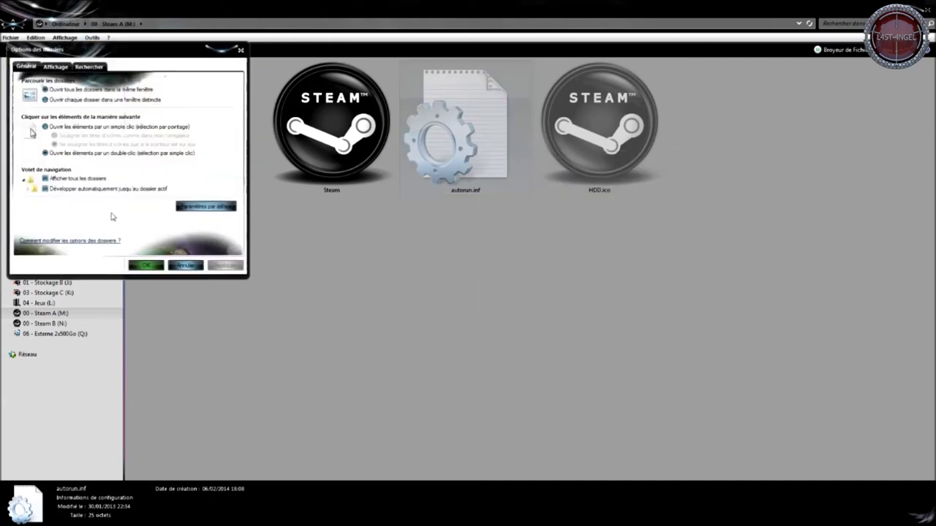
left_click(56, 66)
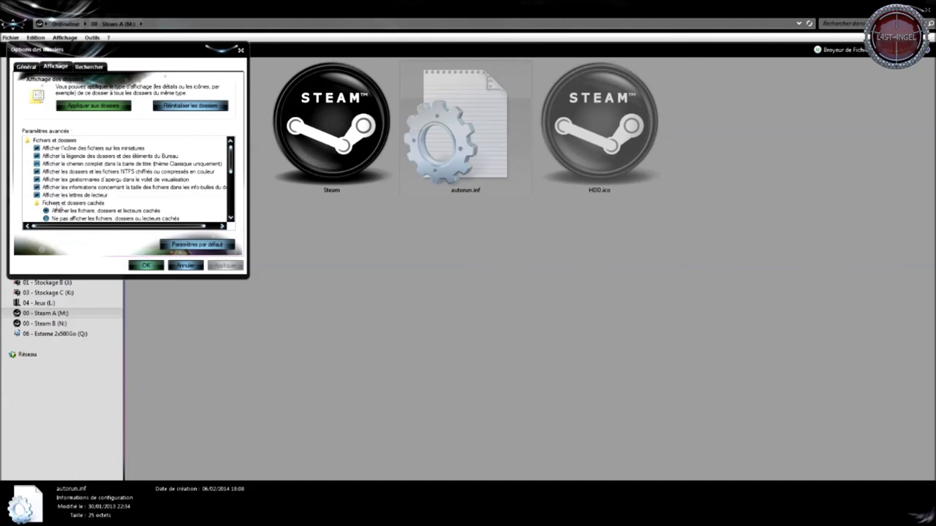
left_click(54, 218)
left_click(146, 265)
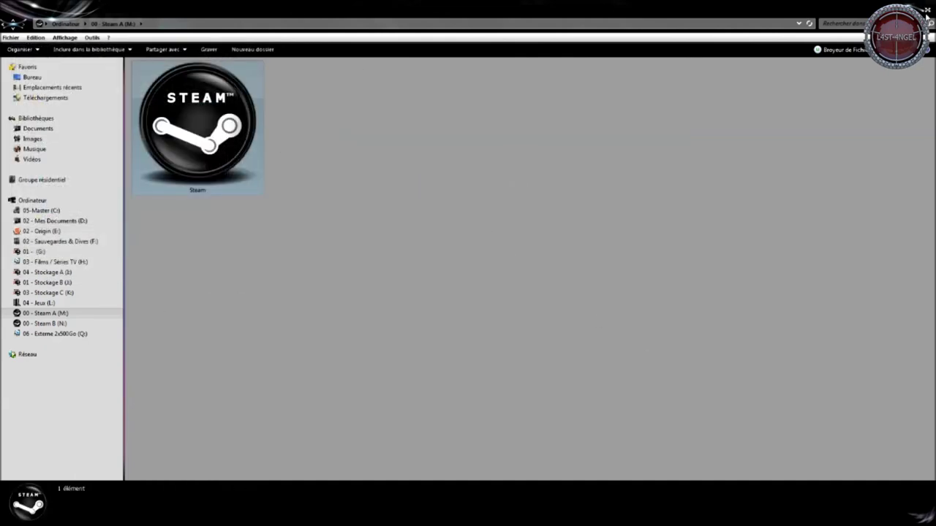
- Close the file explorer window and bring back Corel PaintShop Pro X6 with the Spider-Man folder icon
left_click(927, 10)
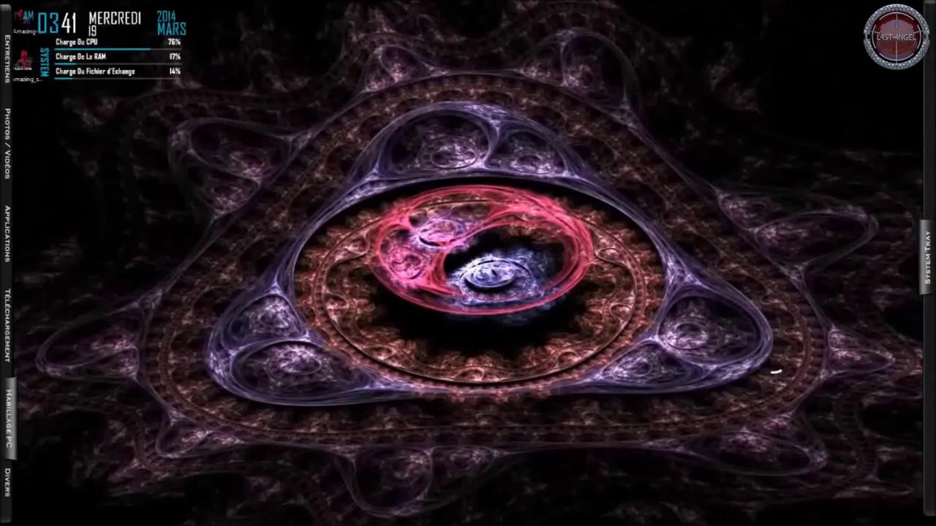
mouse_move(315, 521)
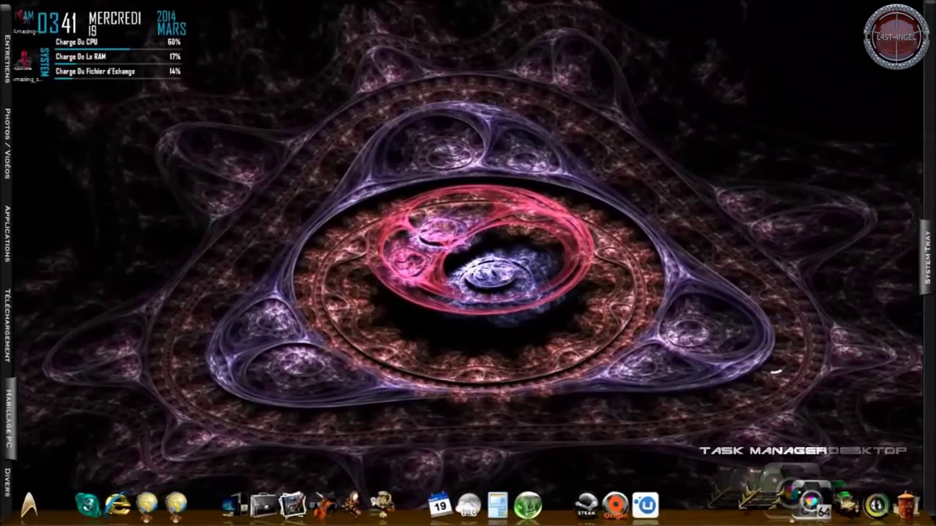
left_click(779, 516)
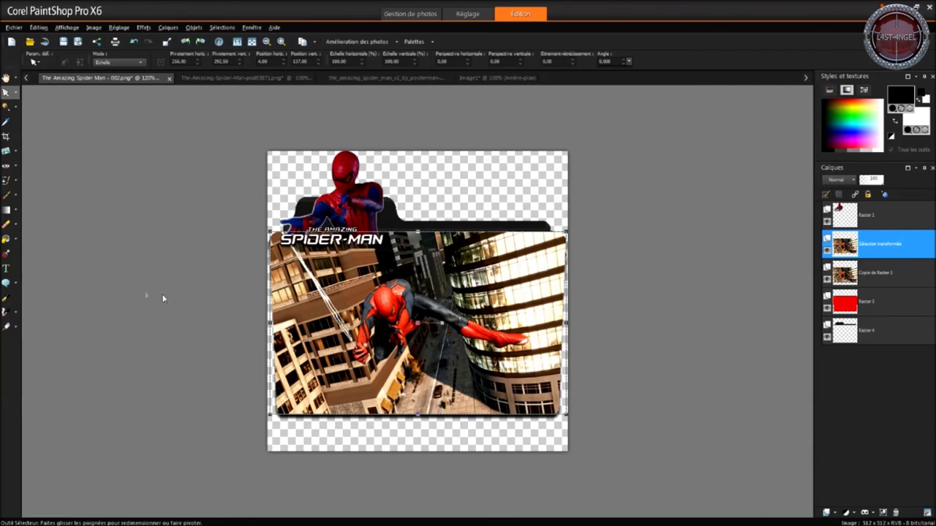
mouse_move(852, 520)
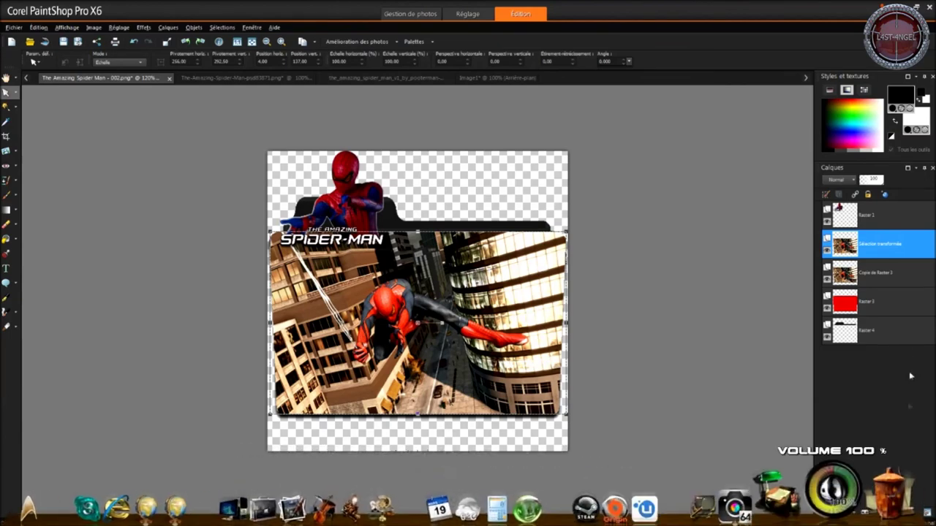
mouse_move(933, 422)
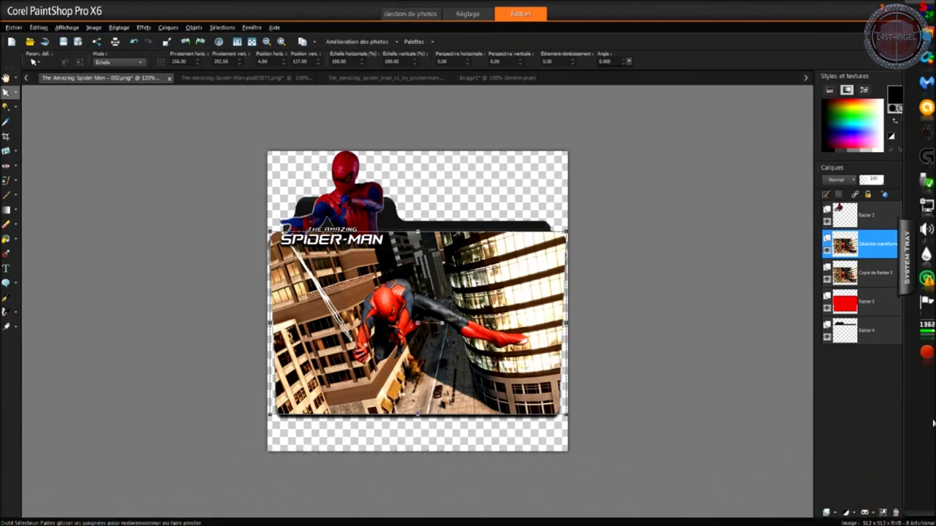